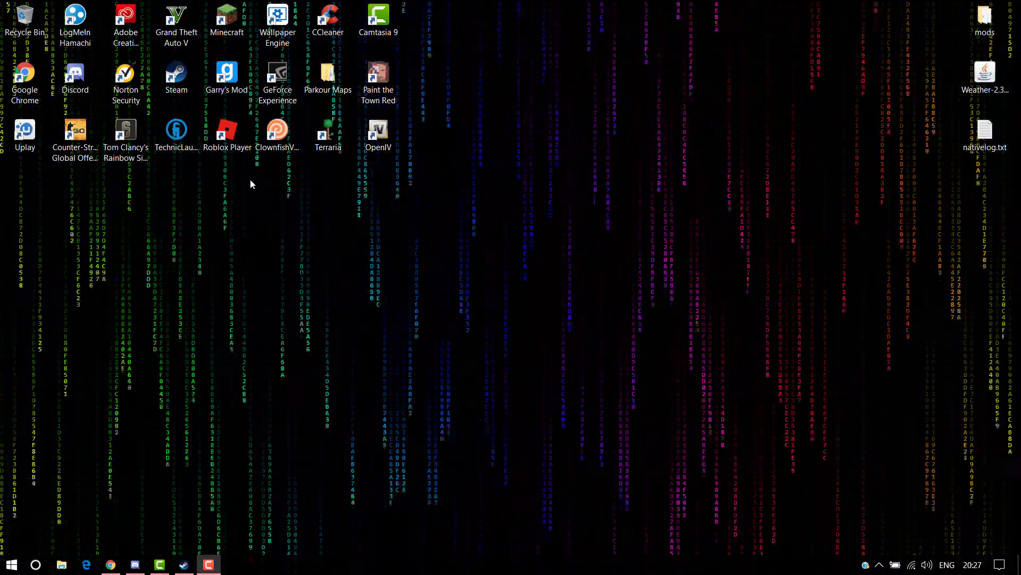
Switch to Chrome, download the OpenIV 2.9 installer from openiv.com and run ovisetup.exe.
{"action": "left_click", "coordinate": [110, 567]}
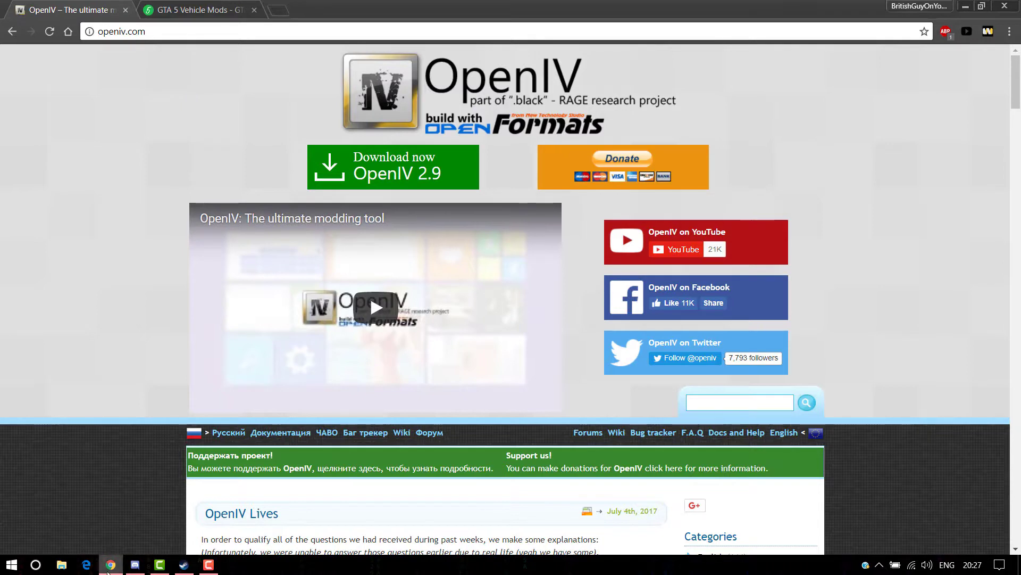
{"action": "left_click", "coordinate": [394, 168]}
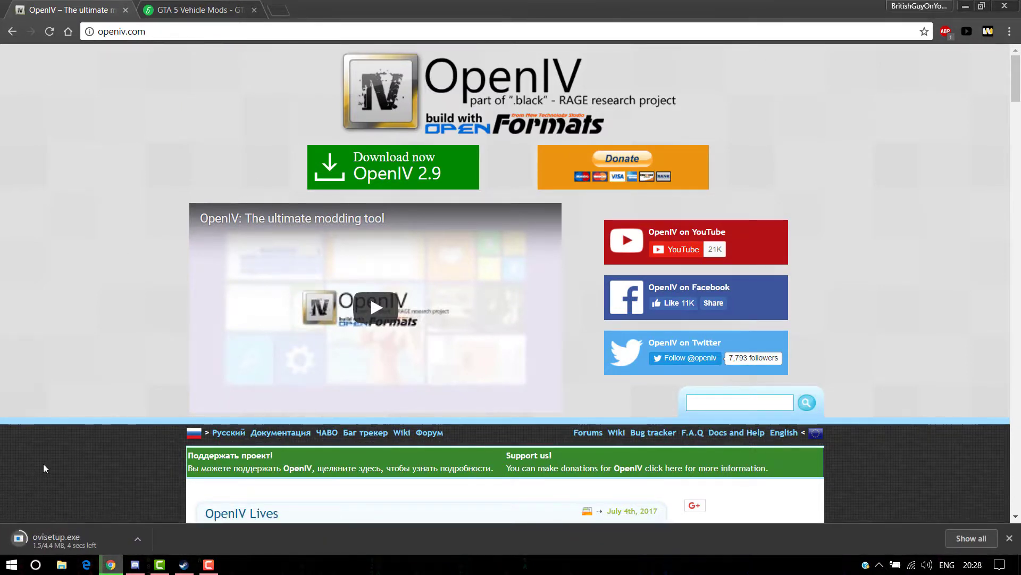
{"action": "left_click", "coordinate": [44, 541]}
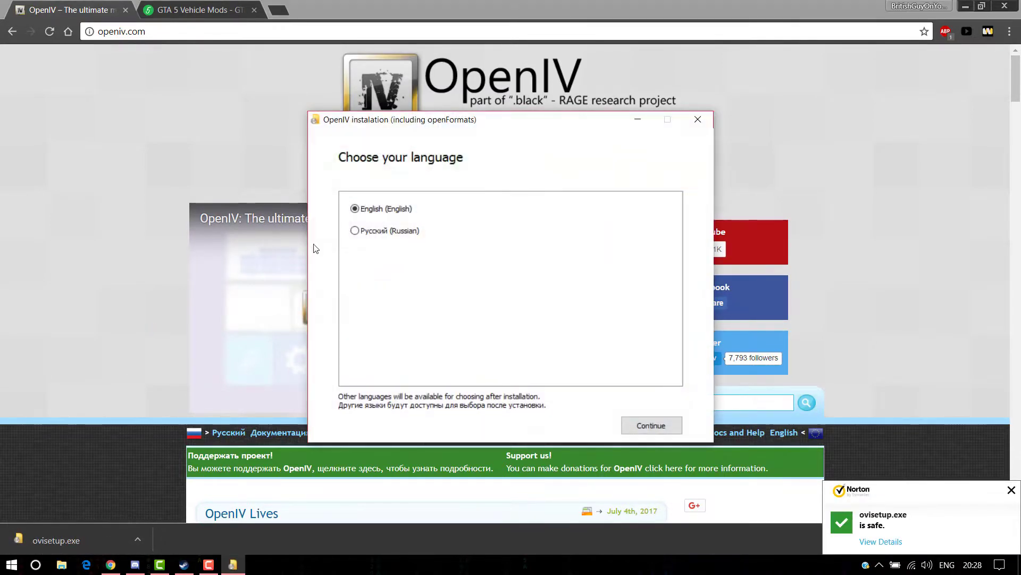
Continue the OpenIV installation in English and accept the terms of the license agreement.
{"action": "left_click", "coordinate": [647, 422]}
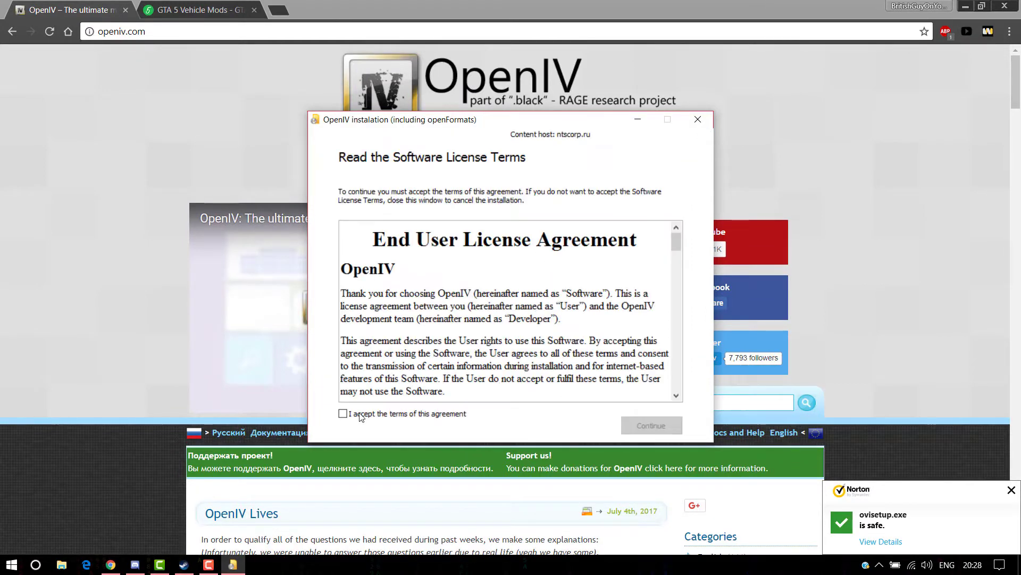
{"action": "left_click", "coordinate": [343, 414]}
{"action": "scroll", "coordinate": [510, 319], "scroll_direction": "down", "scroll_amount": 5}
{"action": "left_click", "coordinate": [630, 425]}
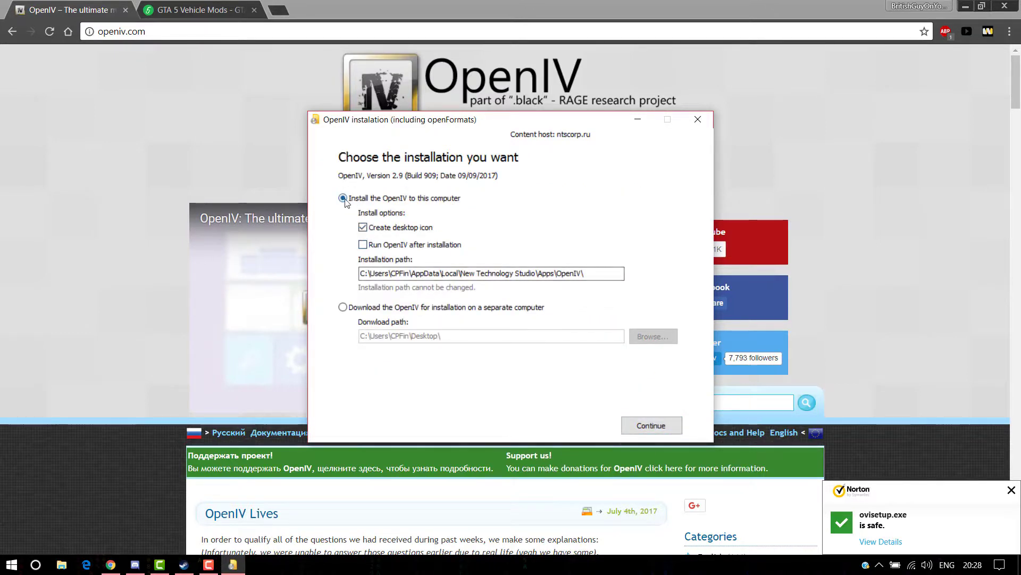
Install OpenIV on this computer with a desktop icon, set it to run after installation, and close the finished installer.
{"action": "left_click", "coordinate": [362, 246]}
{"action": "left_click", "coordinate": [644, 426]}
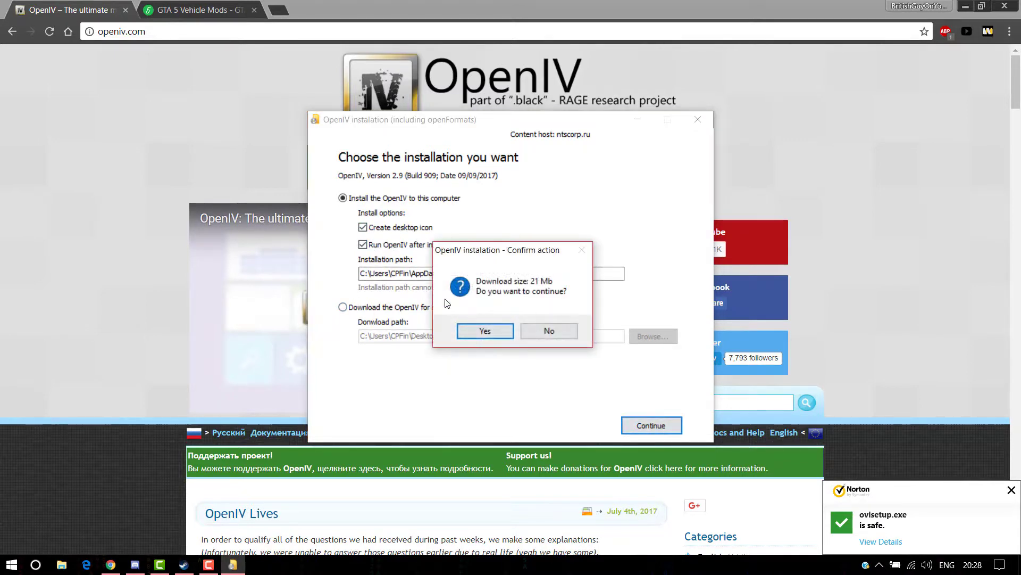
{"action": "left_click", "coordinate": [461, 329]}
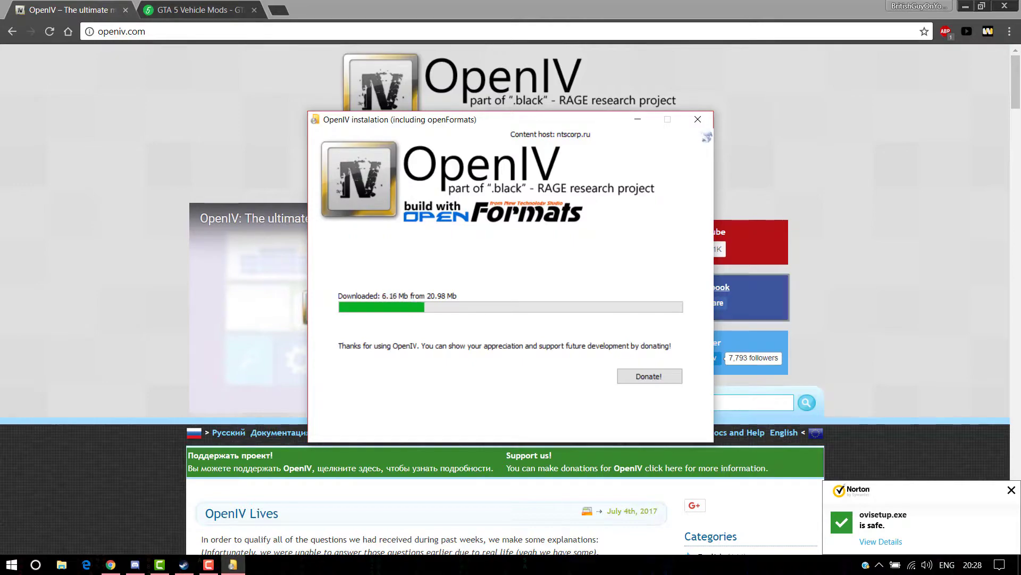
{"action": "left_click", "coordinate": [966, 6]}
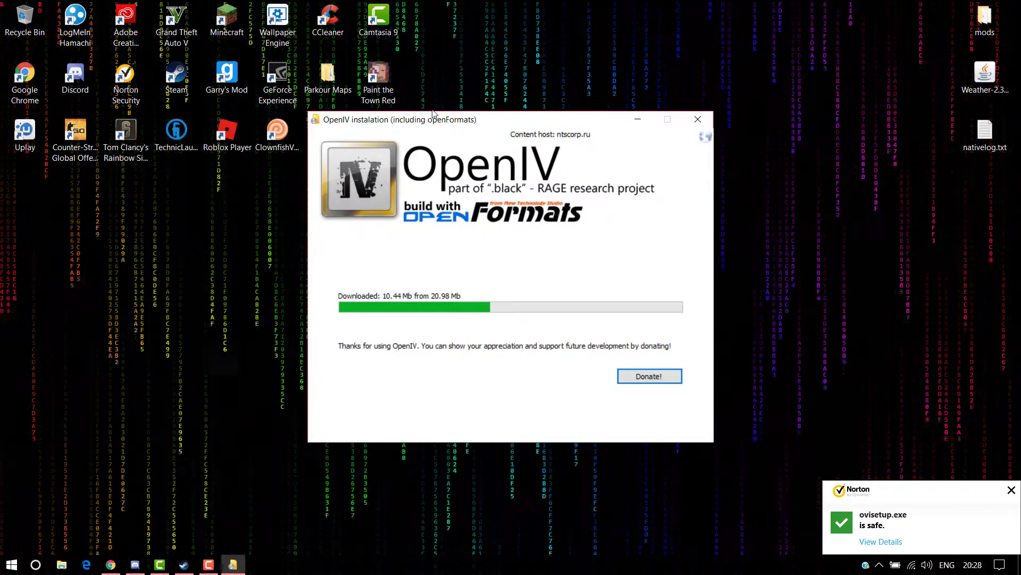
{"action": "left_click_drag", "start_coordinate": [434, 114], "coordinate": [535, 48]}
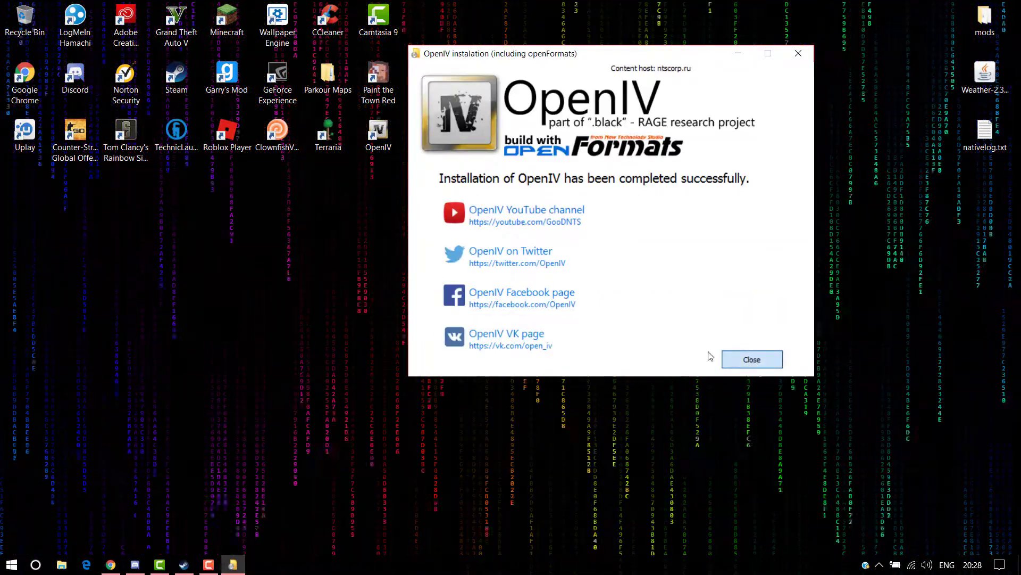
{"action": "left_click", "coordinate": [744, 359]}
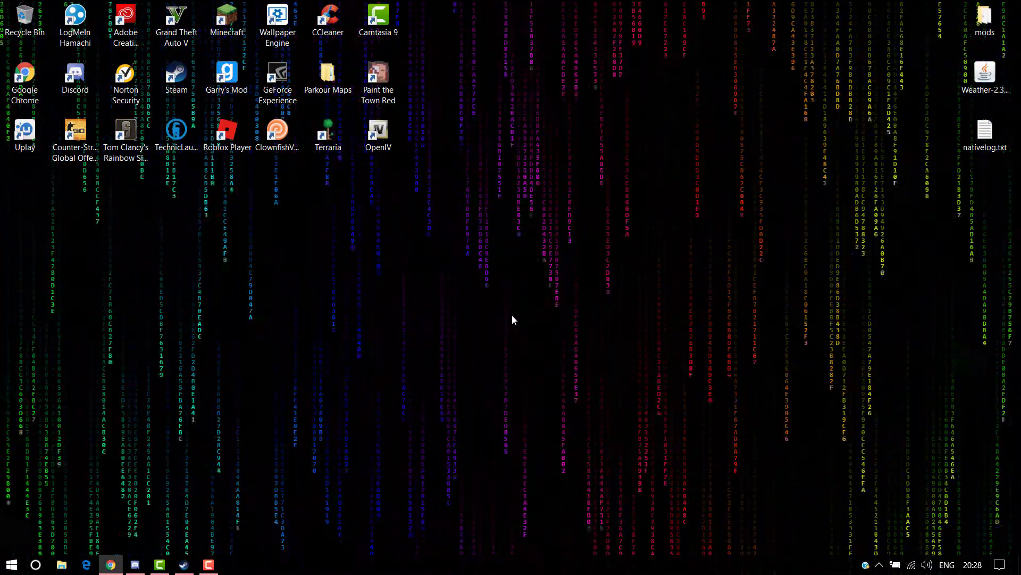
Choose the Windows version of Grand Theft Auto V as the game to work with in OpenIV.
{"action": "left_click_drag", "start_coordinate": [477, 125], "coordinate": [691, 74]}
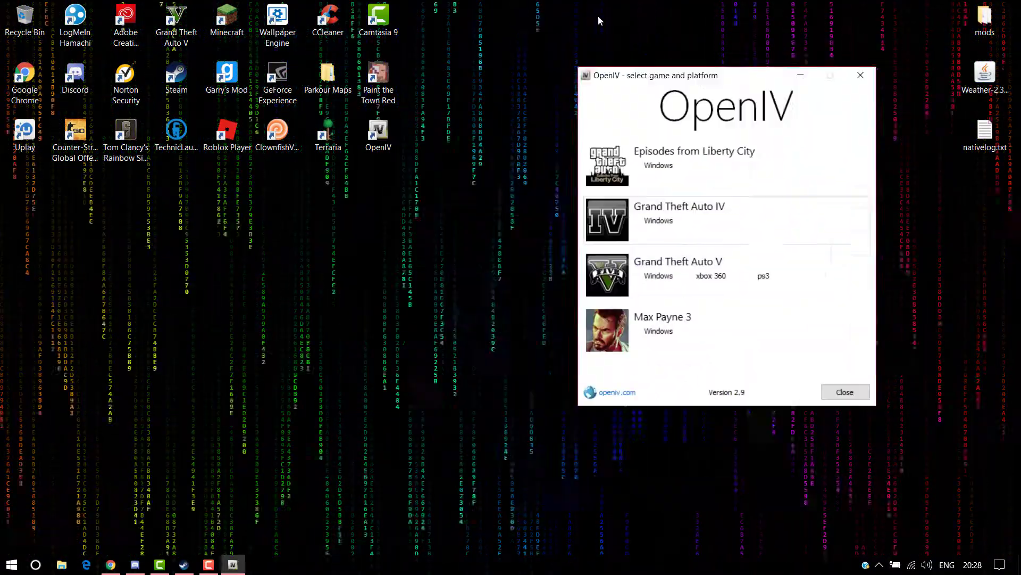
{"action": "left_click_drag", "start_coordinate": [598, 17], "coordinate": [541, 95]}
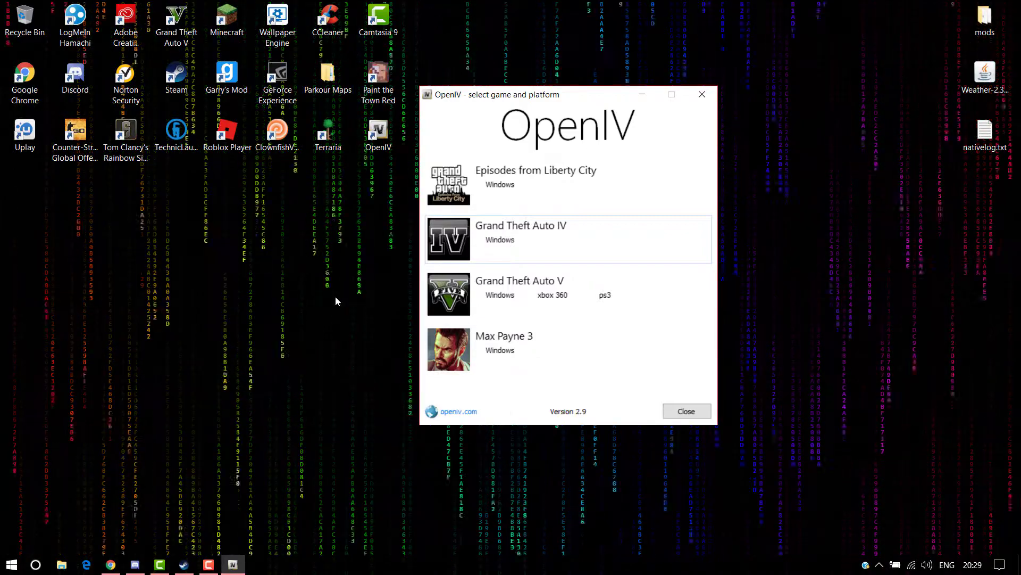
{"action": "left_click", "coordinate": [499, 297]}
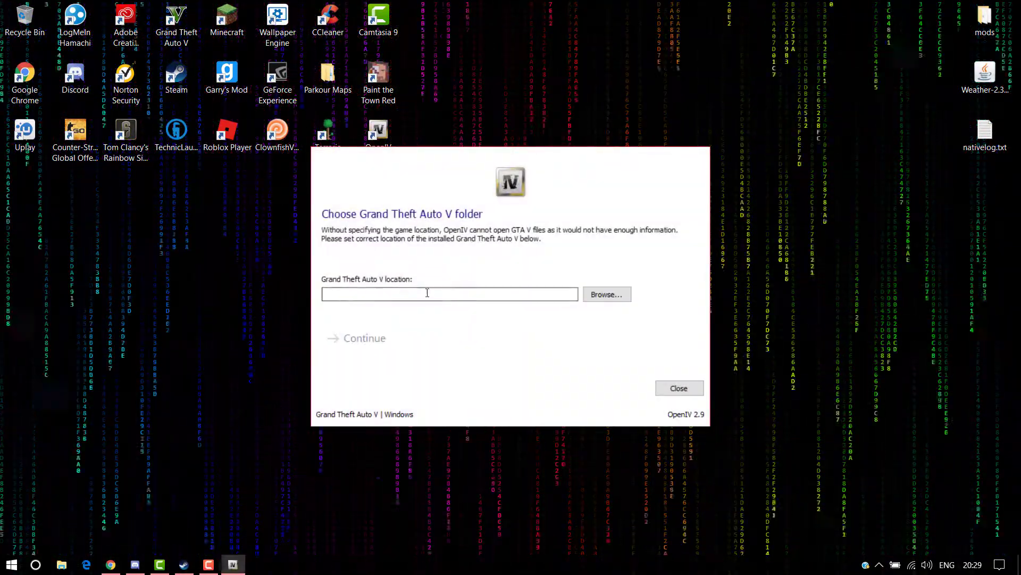
{"action": "left_click", "coordinate": [376, 296]}
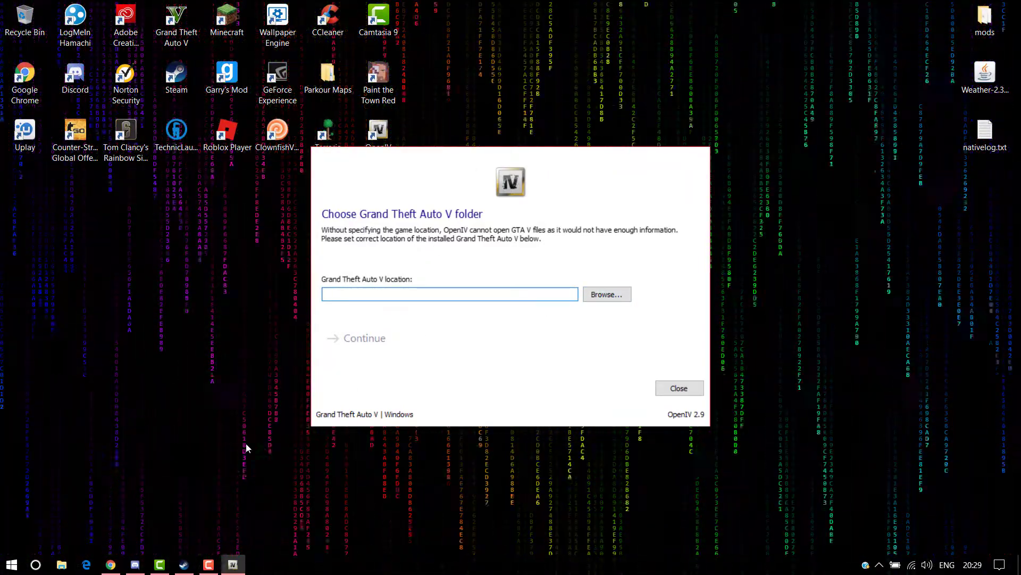
Switch to Steam and look up the full path of Grand Theft Auto V's local files folder, closing the game's properties when done.
{"action": "left_click", "coordinate": [186, 564]}
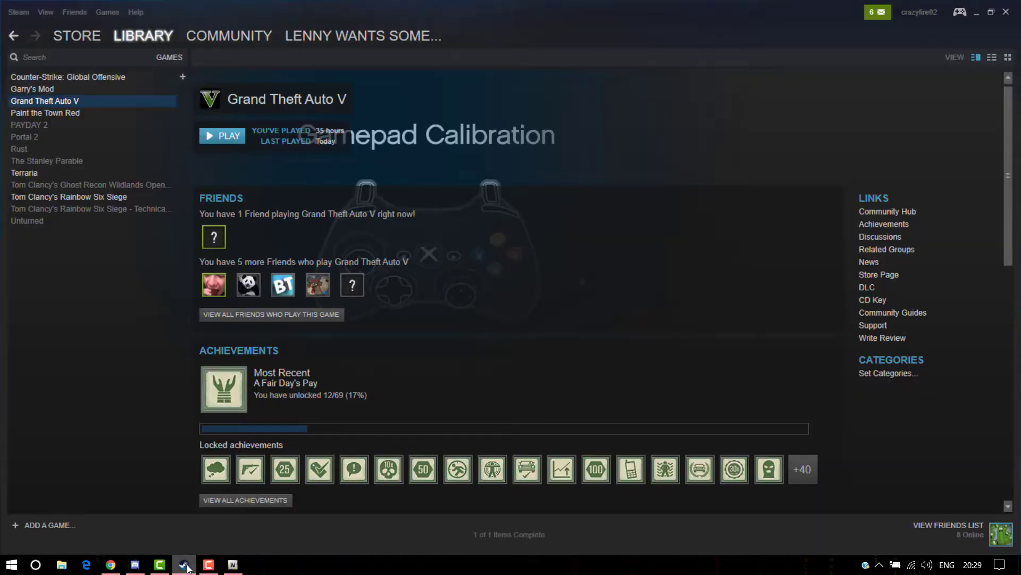
{"action": "right_click", "coordinate": [68, 100]}
{"action": "left_click", "coordinate": [90, 332]}
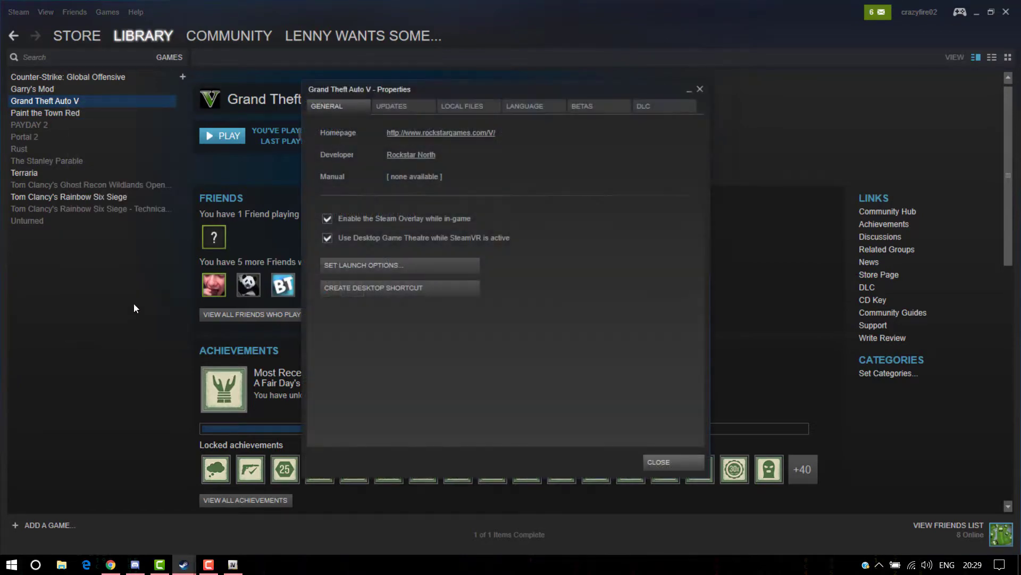
{"action": "left_click", "coordinate": [462, 107]}
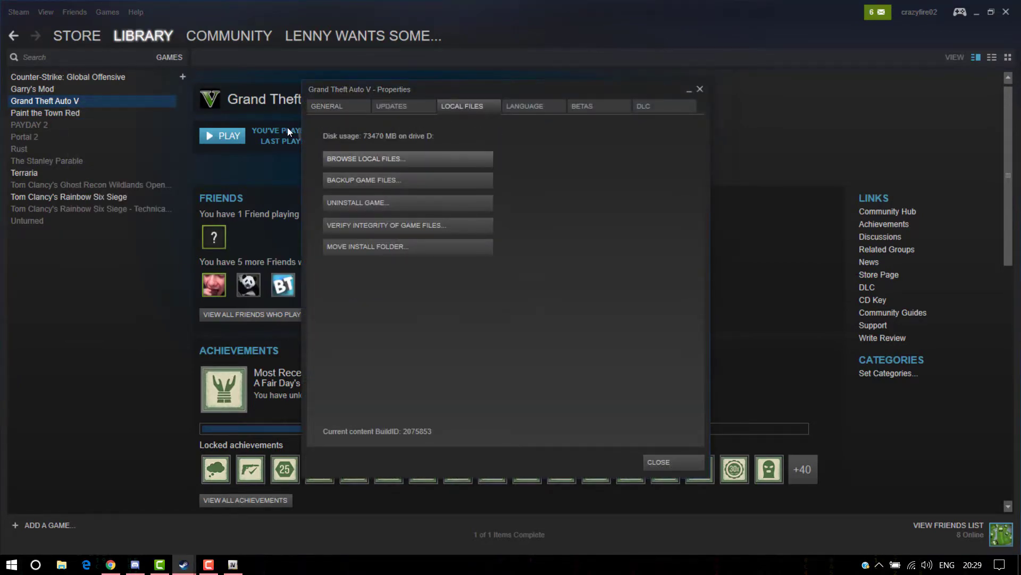
{"action": "left_click", "coordinate": [362, 156]}
{"action": "left_click_drag", "start_coordinate": [255, 20], "coordinate": [342, 56]}
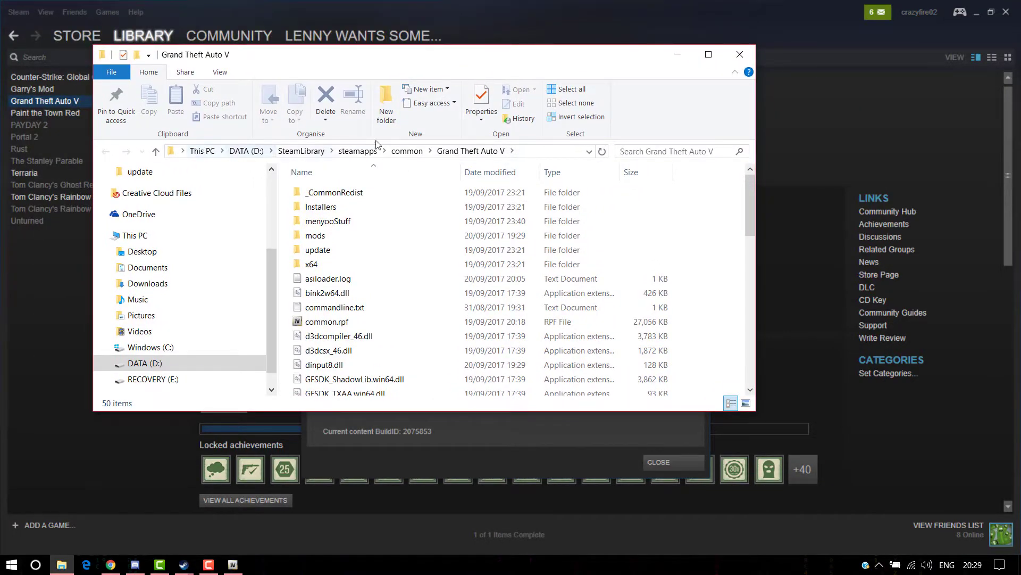
{"action": "left_click", "coordinate": [470, 149]}
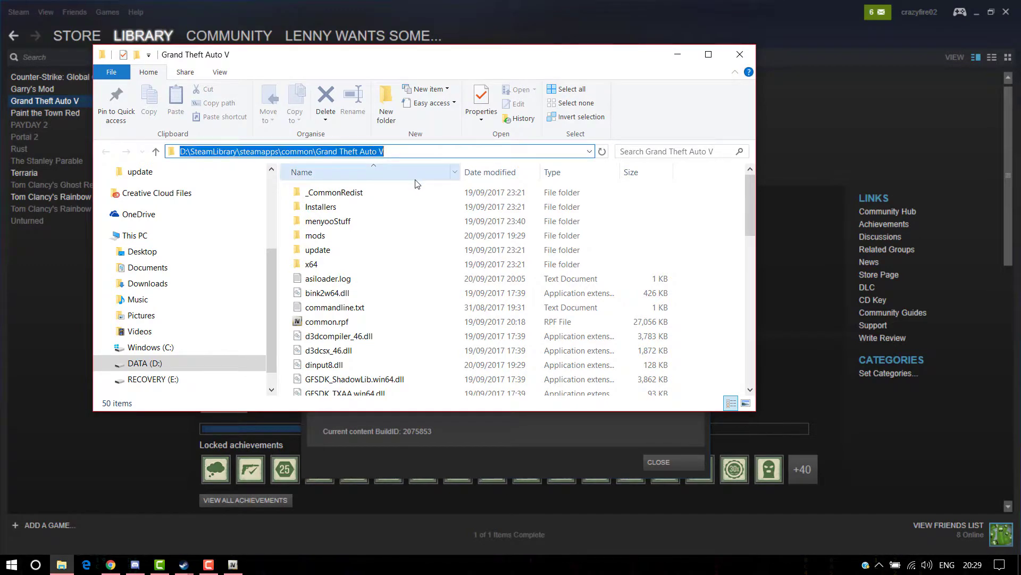
{"action": "left_click", "coordinate": [678, 54]}
{"action": "left_click", "coordinate": [977, 12]}
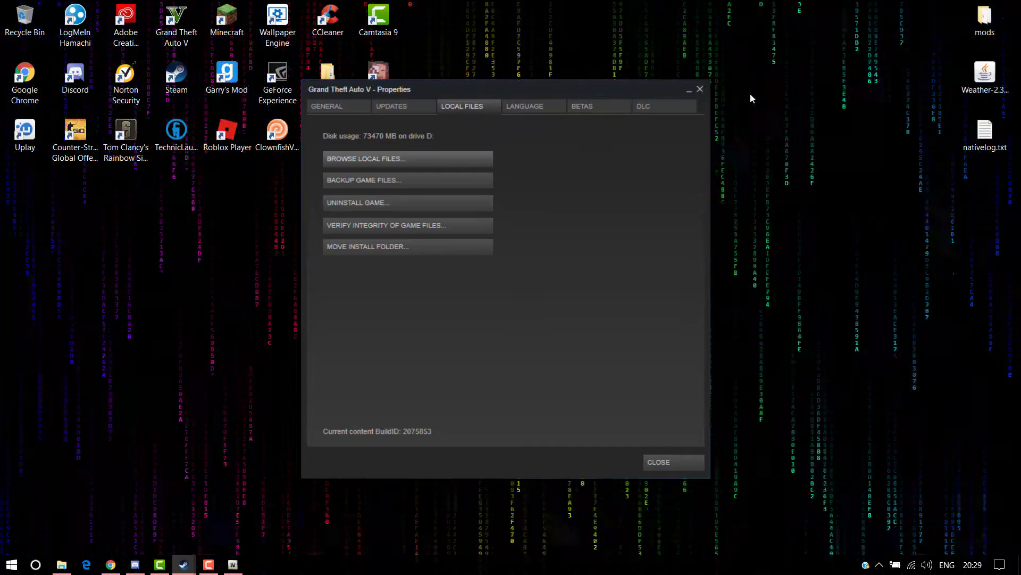
{"action": "left_click", "coordinate": [700, 89]}
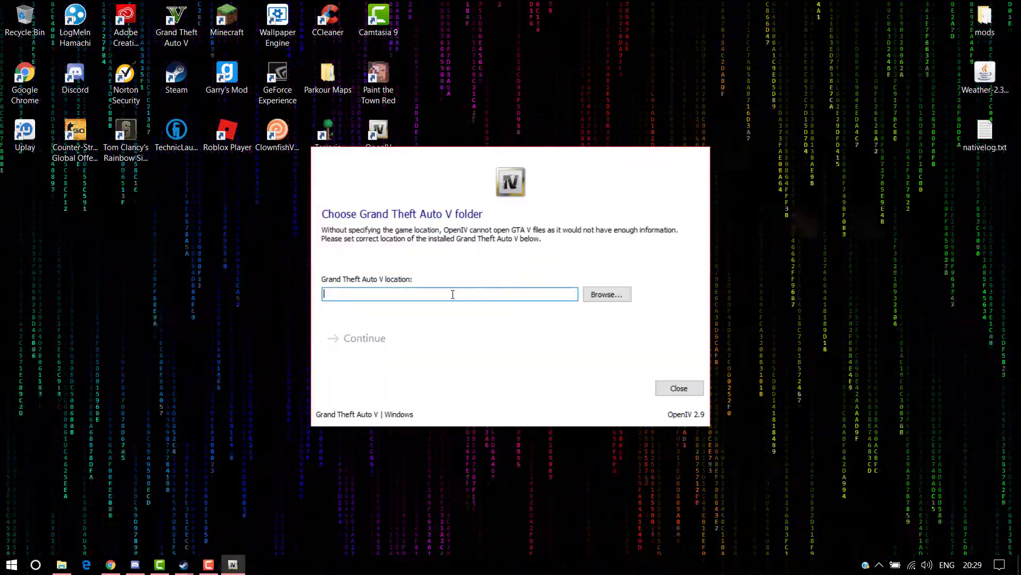
Set the Grand Theft Auto V location to D:\SteamLibrary\steamapps\common\Grand Theft Auto V by browsing to that folder.
{"action": "left_click", "coordinate": [601, 302]}
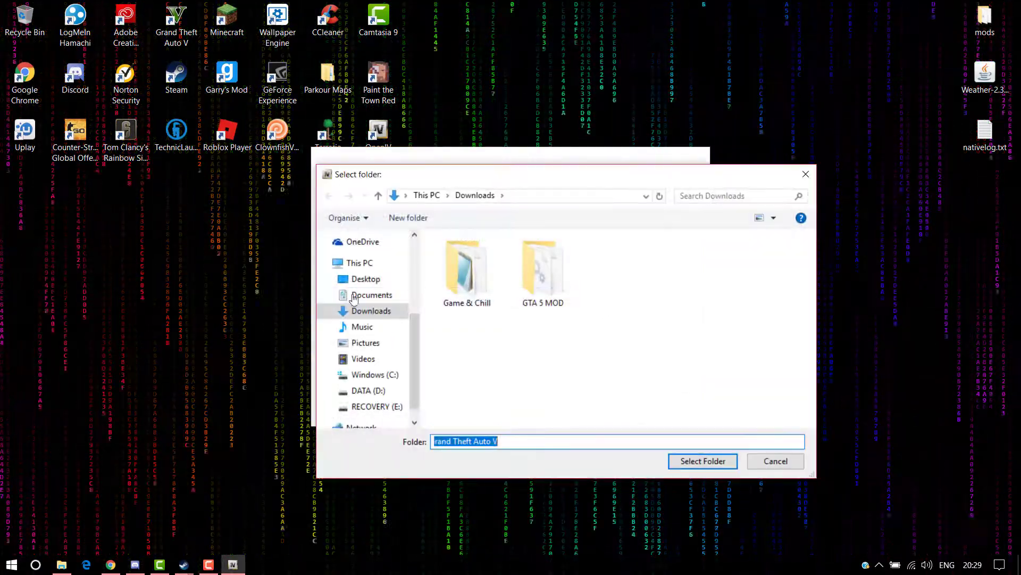
{"action": "scroll", "coordinate": [380, 330], "scroll_direction": "up", "scroll_amount": 1}
{"action": "left_click", "coordinate": [386, 311]}
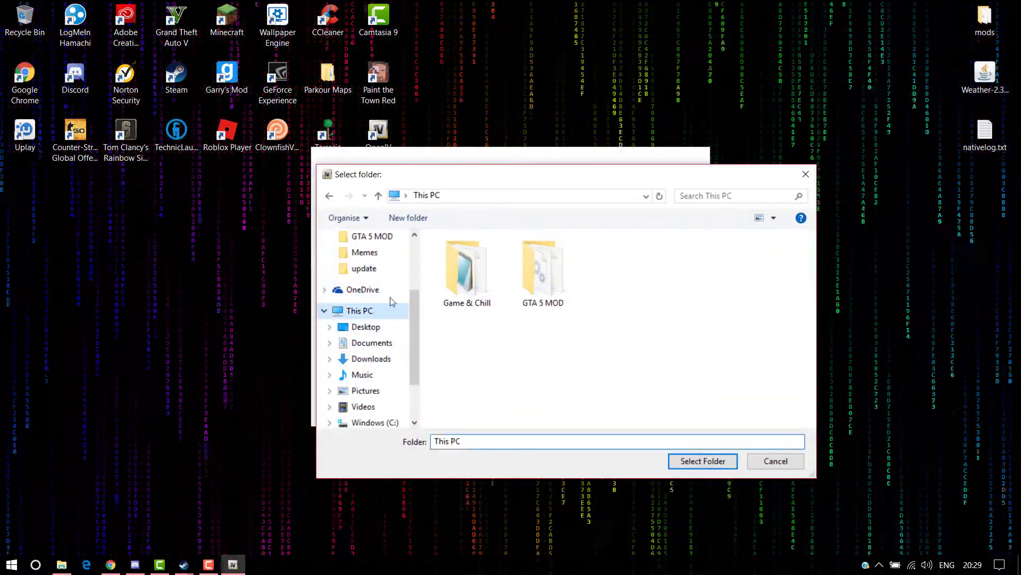
{"action": "left_click_drag", "start_coordinate": [474, 175], "coordinate": [618, 100]}
{"action": "scroll", "coordinate": [641, 308], "scroll_direction": "down", "scroll_amount": 1}
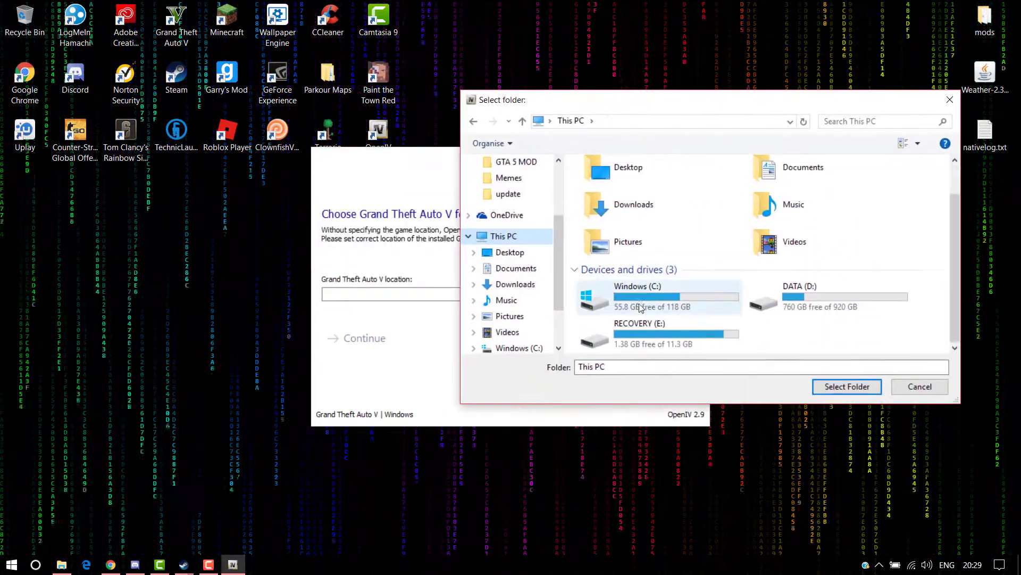
{"action": "double_click", "coordinate": [828, 290]}
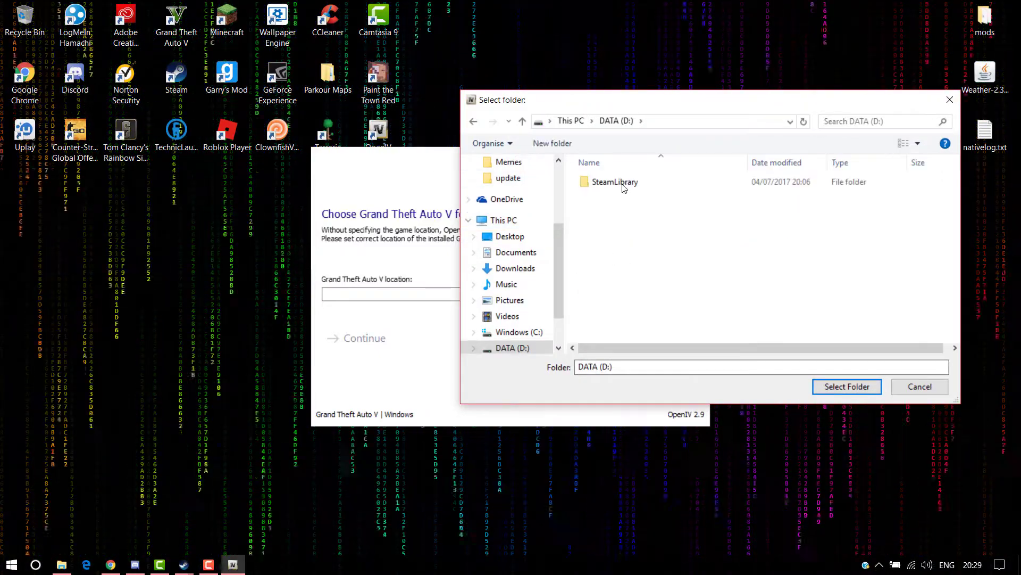
{"action": "double_click", "coordinate": [609, 182]}
{"action": "double_click", "coordinate": [611, 181]}
{"action": "double_click", "coordinate": [609, 181]}
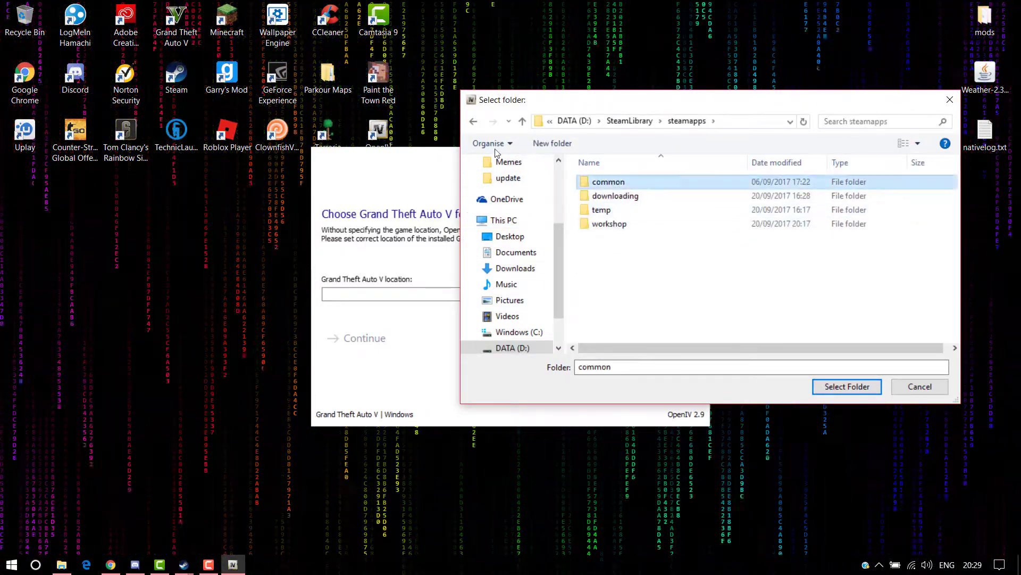
{"action": "double_click", "coordinate": [621, 208]}
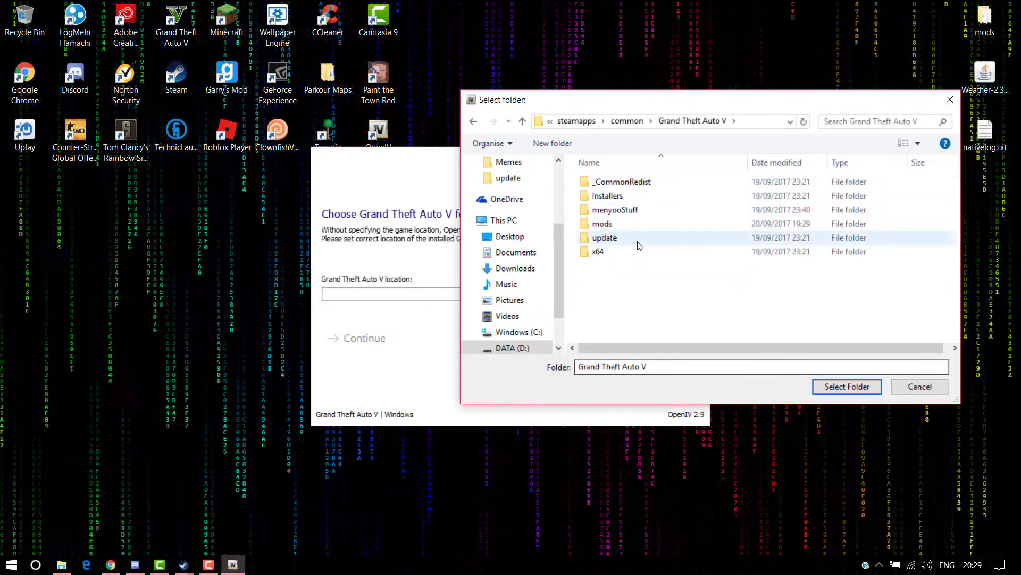
{"action": "left_click", "coordinate": [837, 393]}
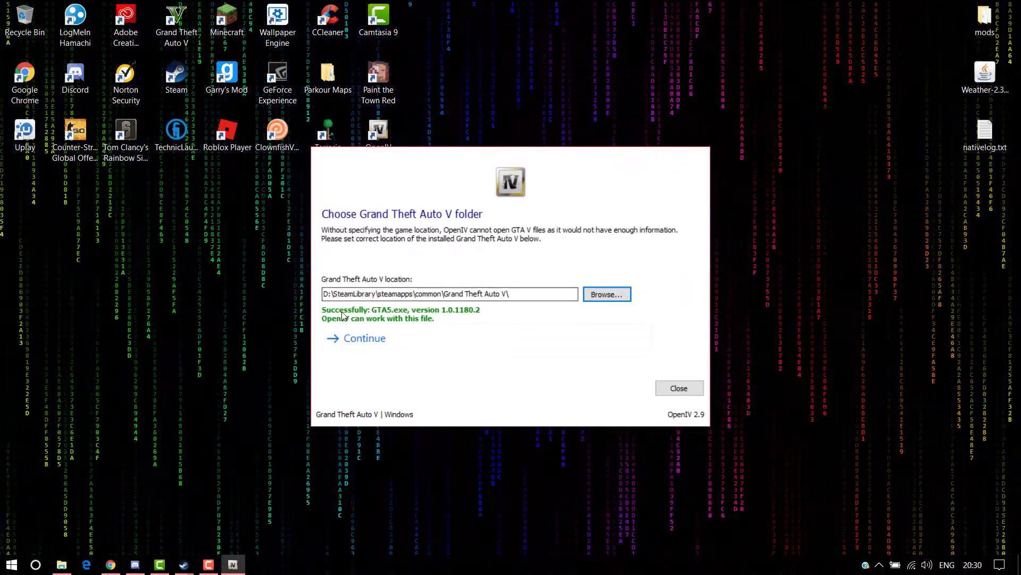
Confirm the game location and continue past the backup and community pages to open the GTA V files in OpenIV.
{"action": "left_click", "coordinate": [375, 339]}
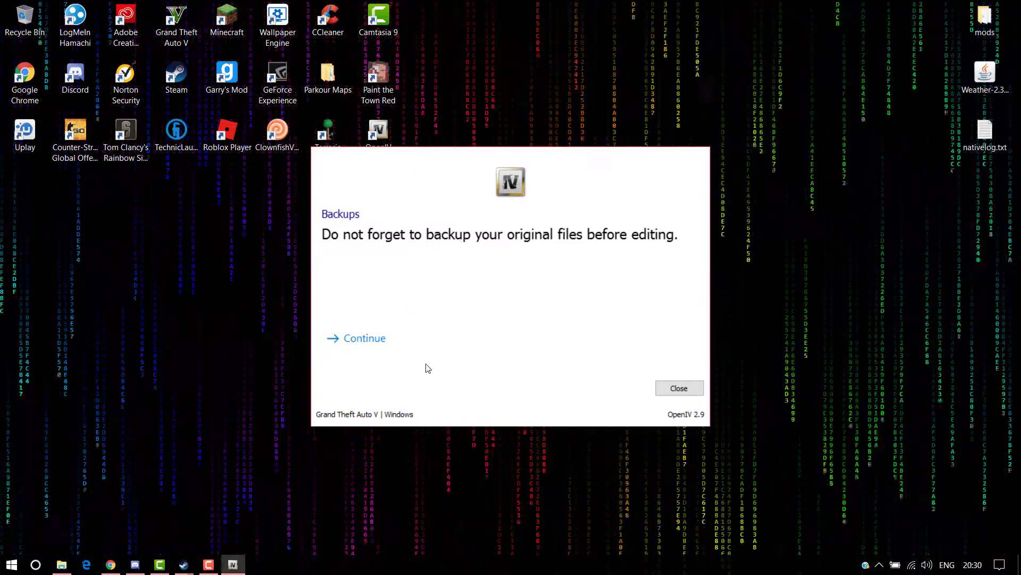
{"action": "left_click", "coordinate": [372, 337]}
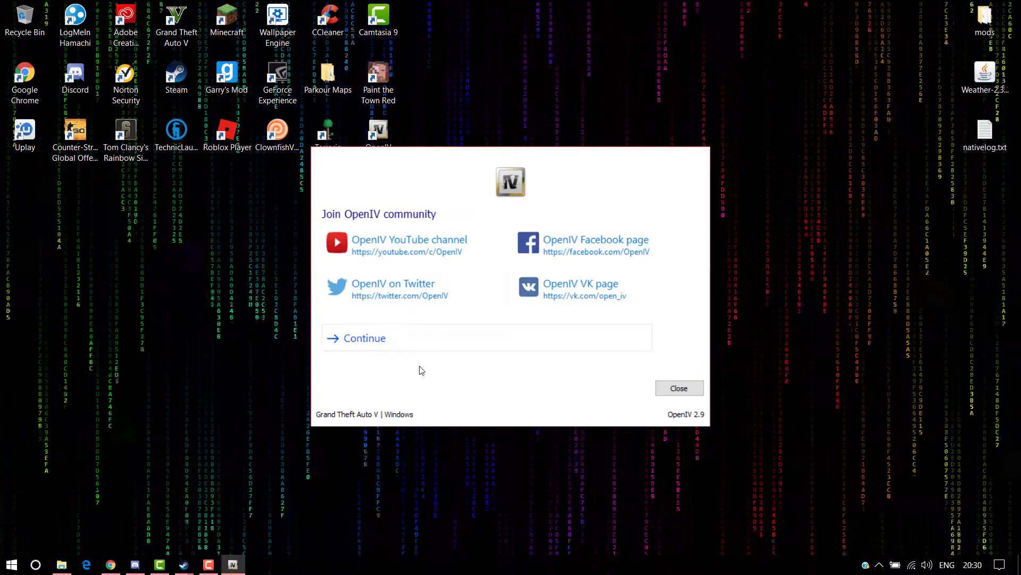
{"action": "left_click", "coordinate": [399, 347]}
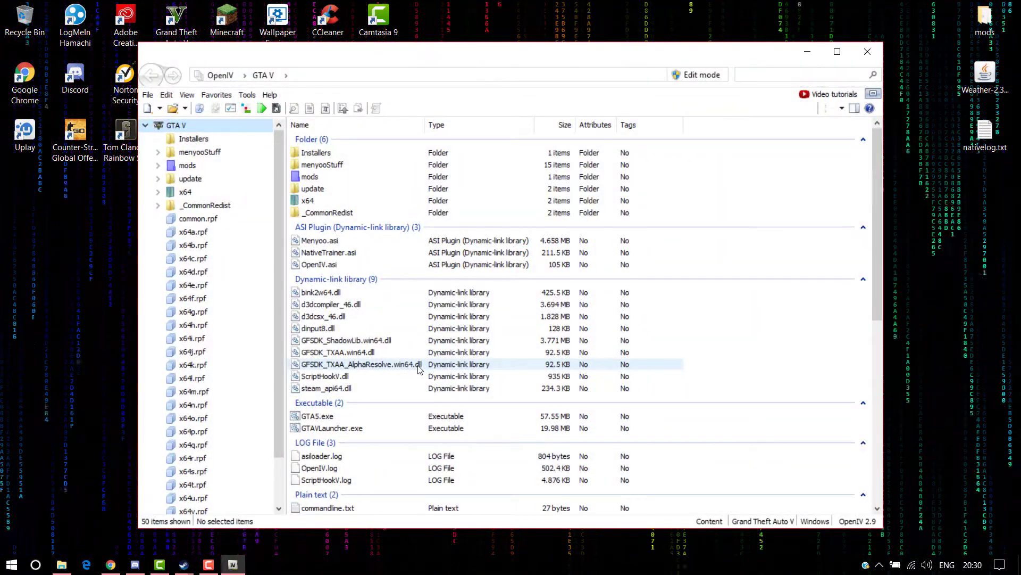
Open the ASI Manager for GTA V and uninstall the ASI Loader together with OpenIV.ASI.
{"action": "left_click_drag", "start_coordinate": [365, 59], "coordinate": [469, 36]}
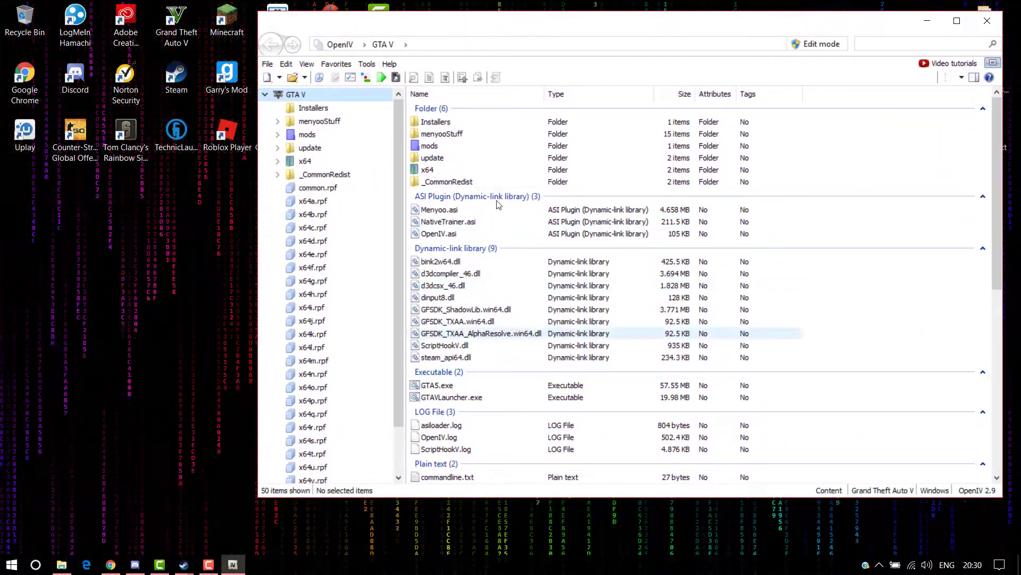
{"action": "mouse_move", "coordinate": [768, 18]}
{"action": "left_mouse_down"}
{"action": "mouse_move", "coordinate": [573, 39]}
{"action": "mouse_move", "coordinate": [773, 30]}
{"action": "left_mouse_up"}
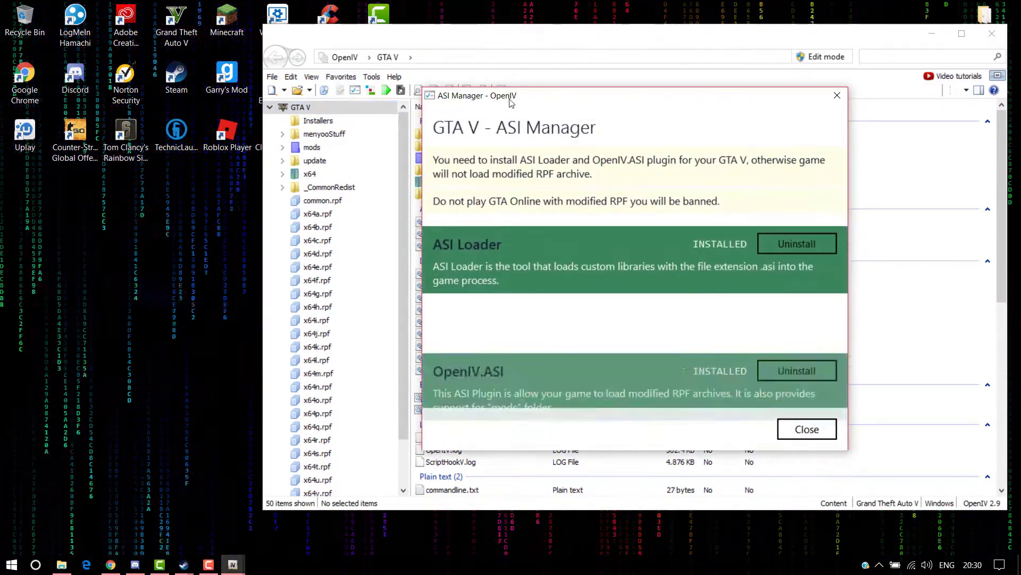
{"action": "left_click_drag", "start_coordinate": [465, 93], "coordinate": [440, 66]}
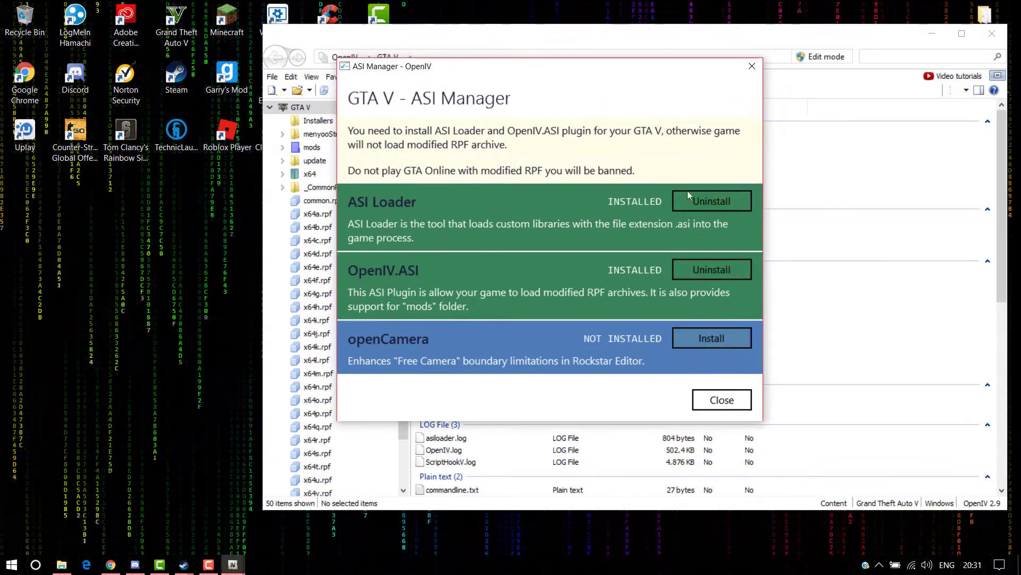
{"action": "left_click", "coordinate": [704, 205]}
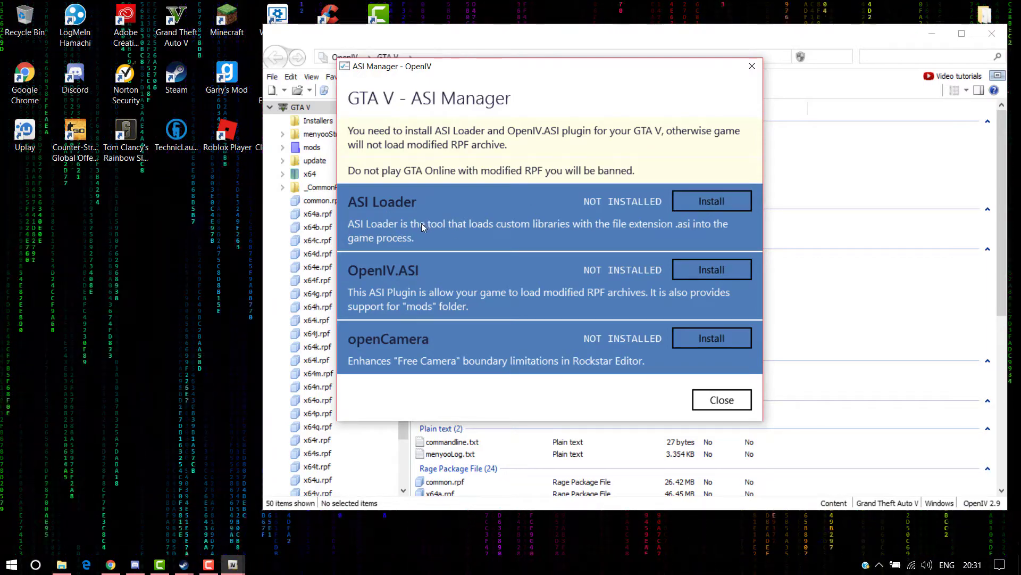
Install the ASI Loader and OpenIV.ASI for GTA V, close the ASI Manager and minimize OpenIV.
{"action": "left_click", "coordinate": [709, 206]}
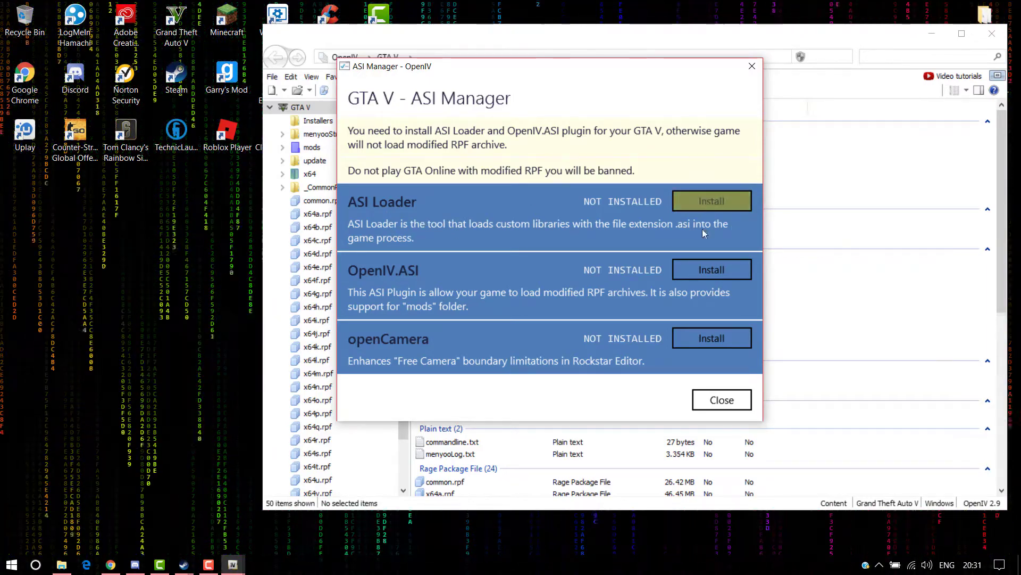
{"action": "left_click", "coordinate": [707, 267]}
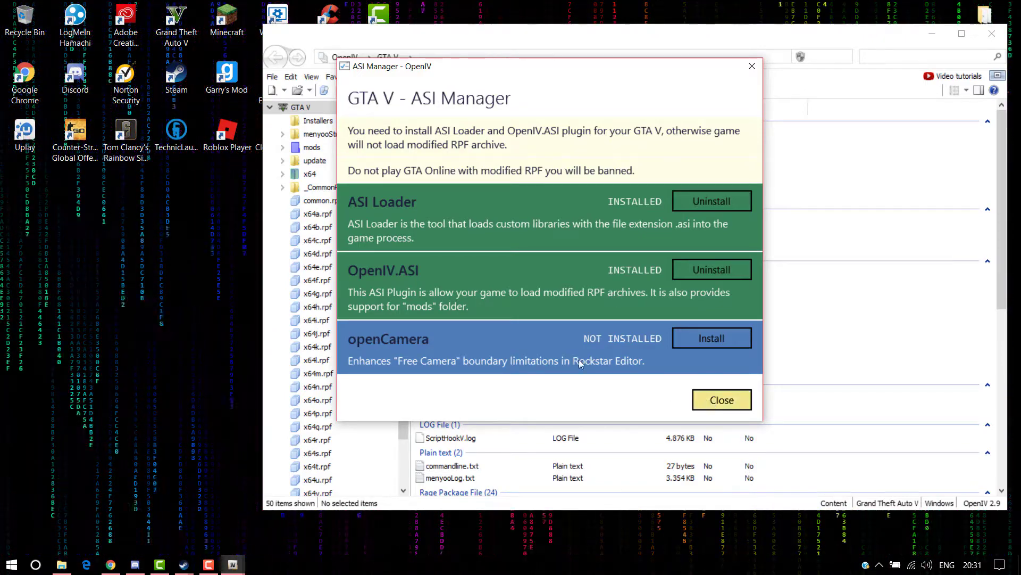
{"action": "left_click", "coordinate": [722, 399]}
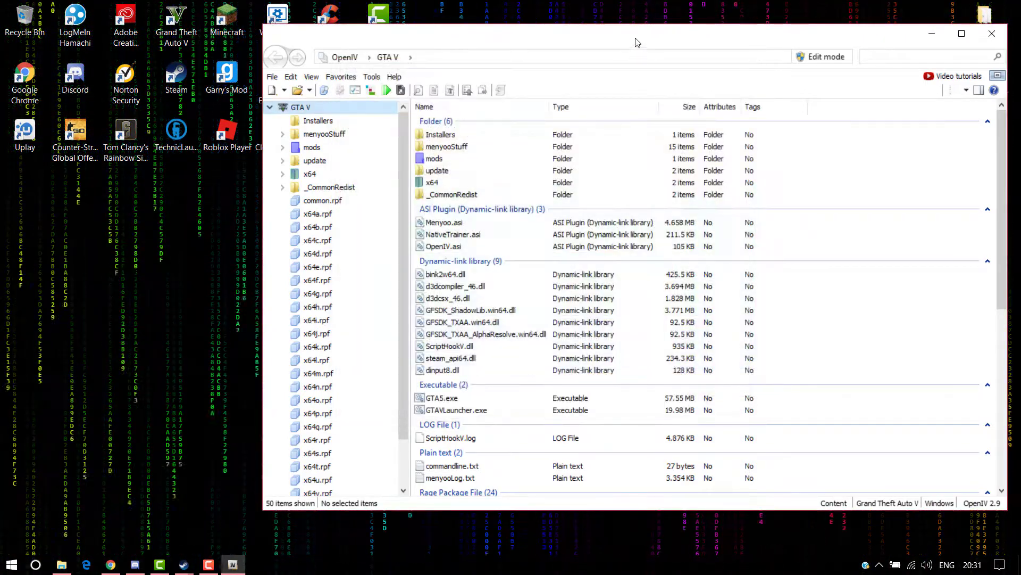
{"action": "left_click_drag", "start_coordinate": [727, 34], "coordinate": [498, 43]}
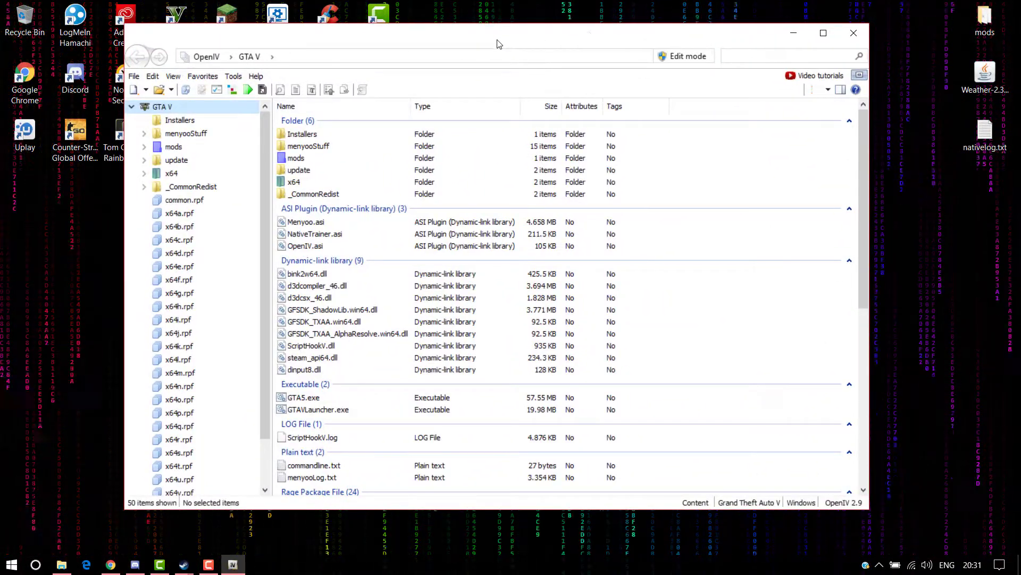
{"action": "left_click", "coordinate": [793, 33]}
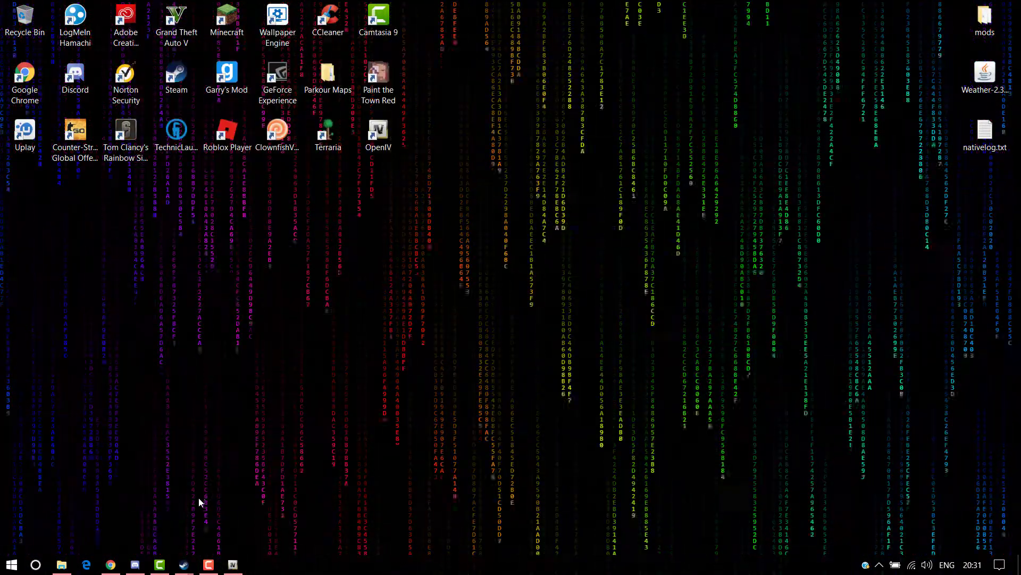
Switch to Chrome and look through the first page of vehicle mods on the GTA5-Mods site.
{"action": "left_click", "coordinate": [111, 564]}
{"action": "left_click", "coordinate": [167, 10]}
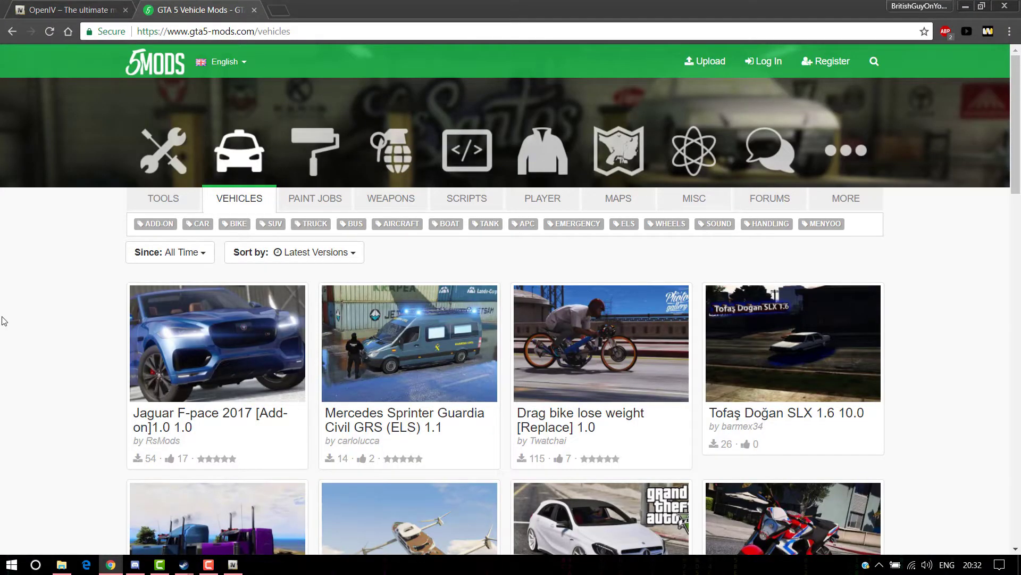
{"action": "scroll", "coordinate": [4, 298], "scroll_direction": "down", "scroll_amount": 2}
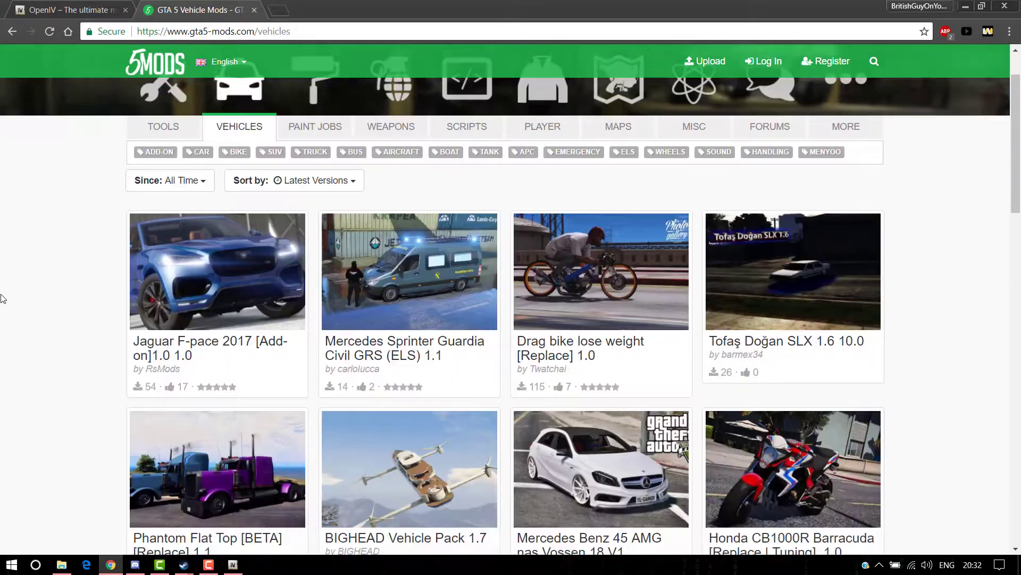
{"action": "scroll", "coordinate": [5, 303], "scroll_direction": "up", "scroll_amount": 2}
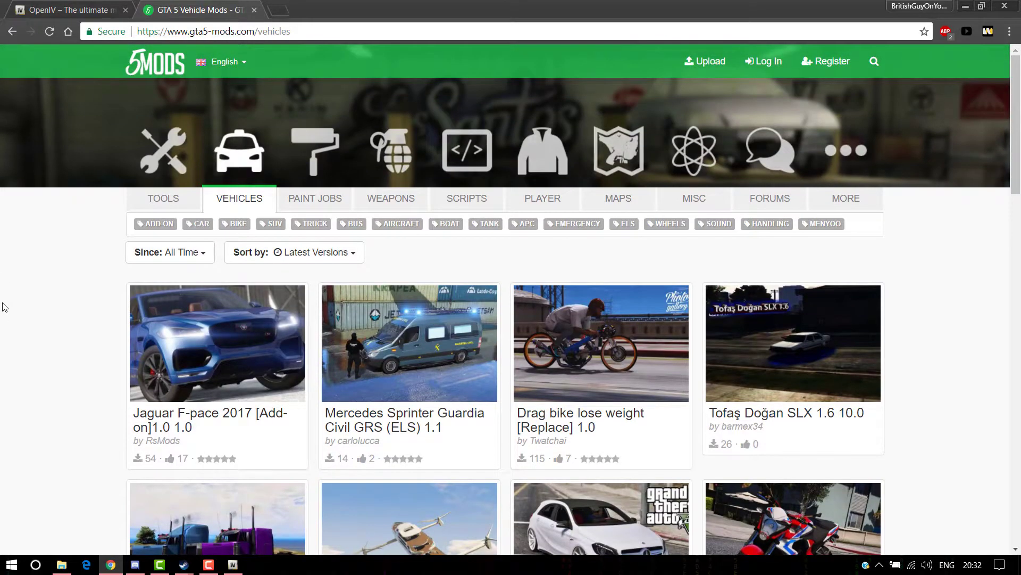
{"action": "scroll", "coordinate": [5, 307], "scroll_direction": "down", "scroll_amount": 8}
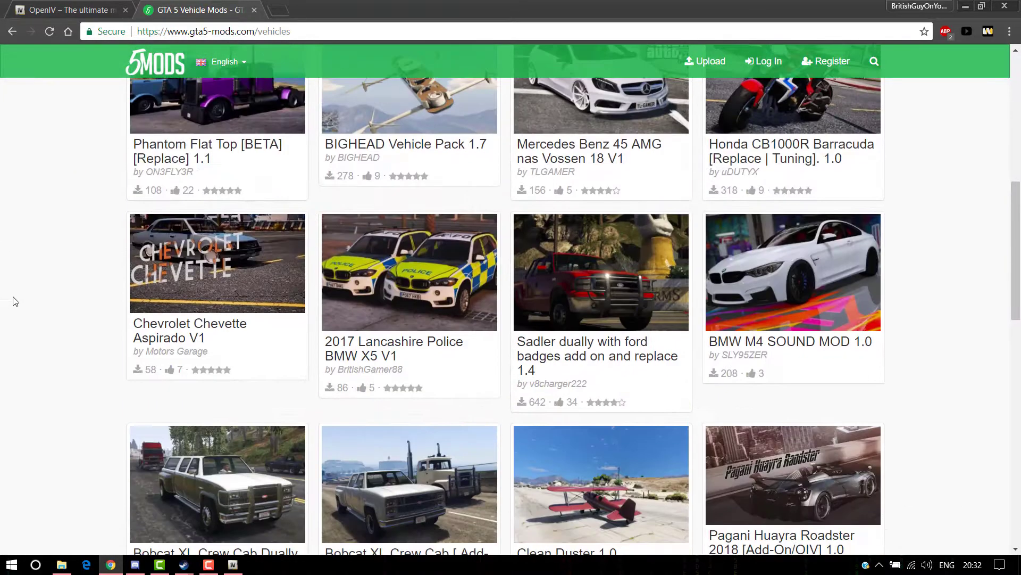
{"action": "scroll", "coordinate": [16, 285], "scroll_direction": "down", "scroll_amount": 1}
{"action": "scroll", "coordinate": [29, 287], "scroll_direction": "up", "scroll_amount": 9}
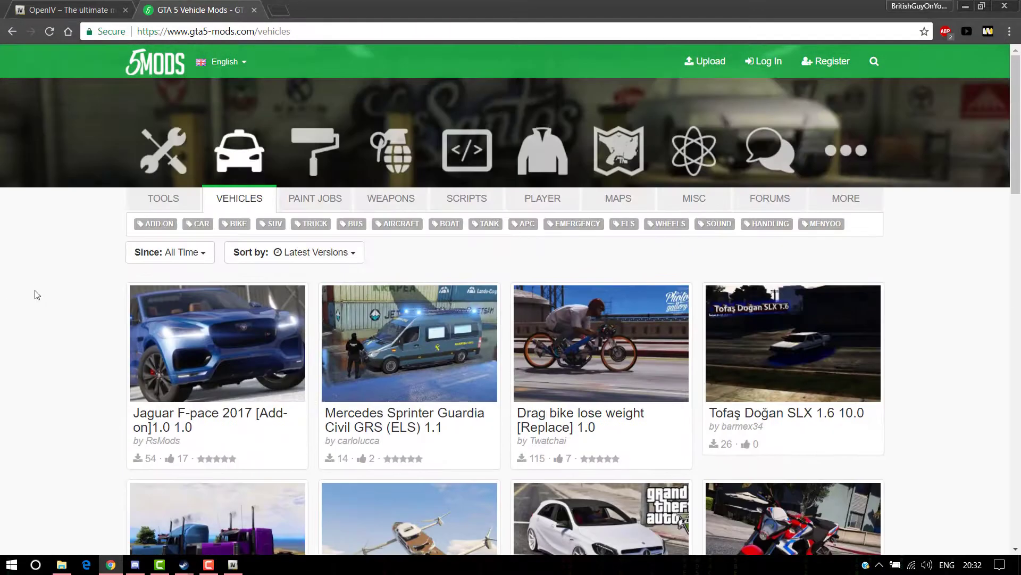
{"action": "scroll", "coordinate": [35, 291], "scroll_direction": "down", "scroll_amount": 18}
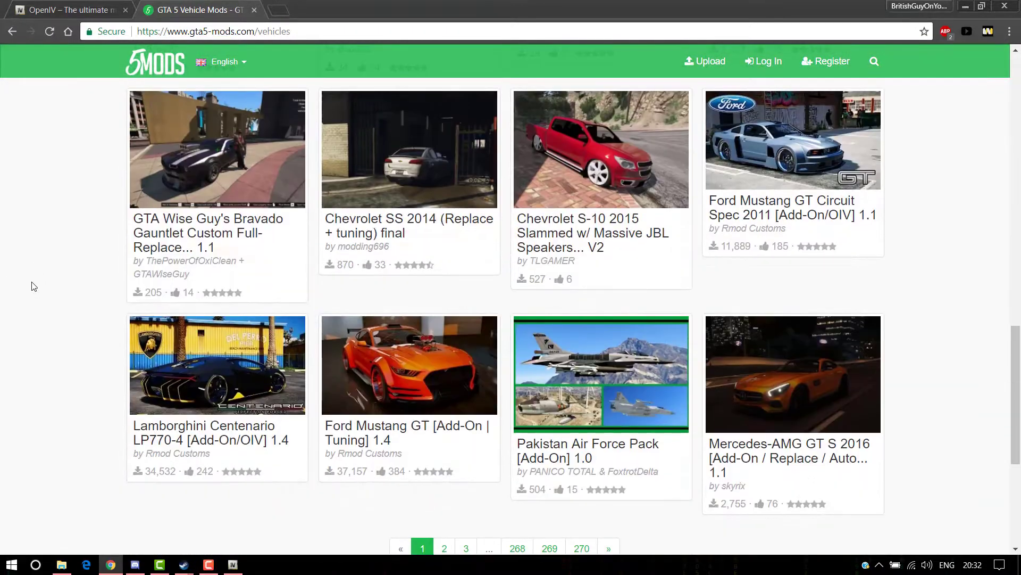
{"action": "scroll", "coordinate": [32, 286], "scroll_direction": "down", "scroll_amount": 4}
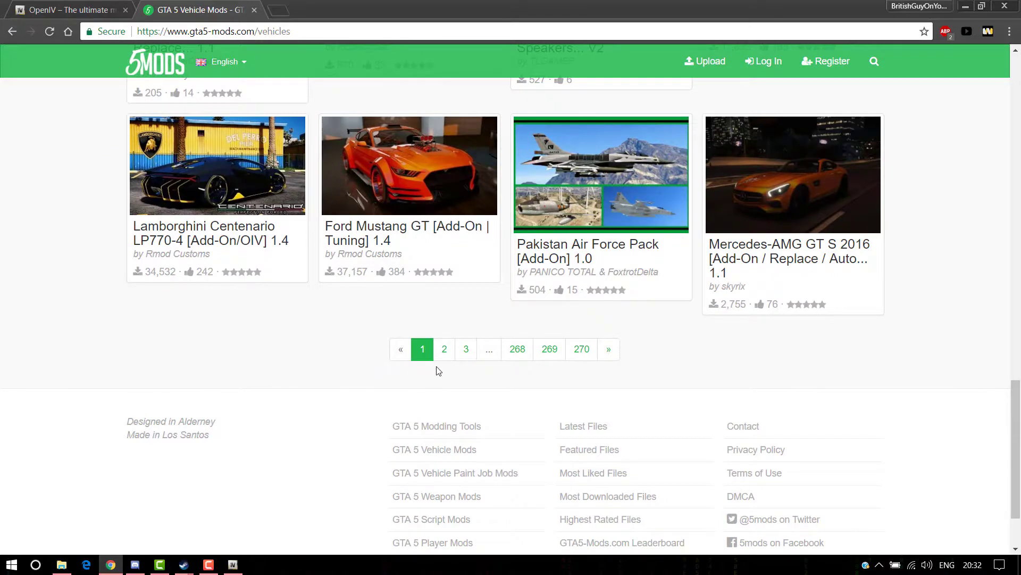
Browse page 2 of the vehicle mods and open the Lamborghini Huracan LP610-4 [Add-On / Replace] mod.
{"action": "left_click", "coordinate": [446, 349]}
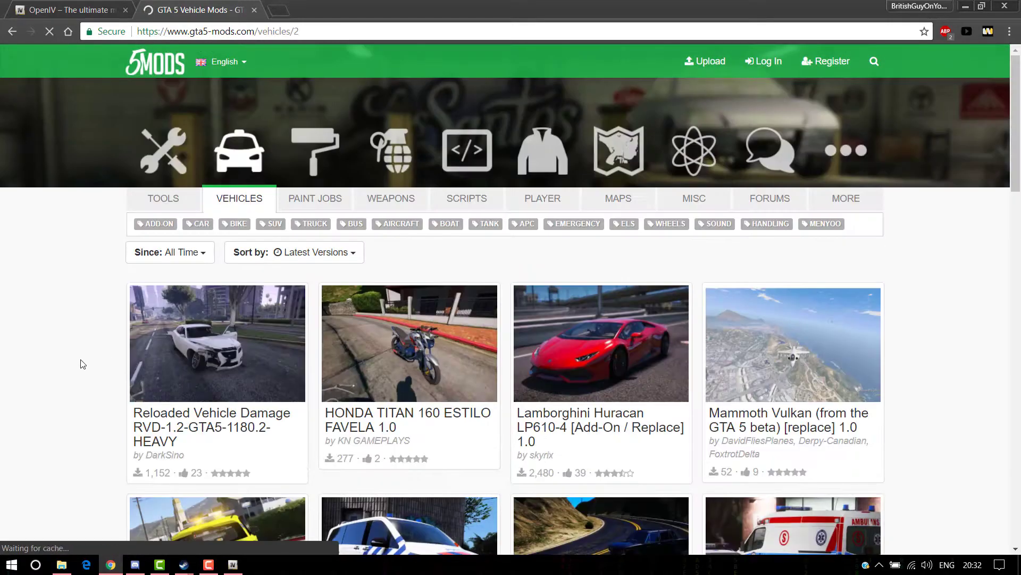
{"action": "scroll", "coordinate": [81, 346], "scroll_direction": "down", "scroll_amount": 4}
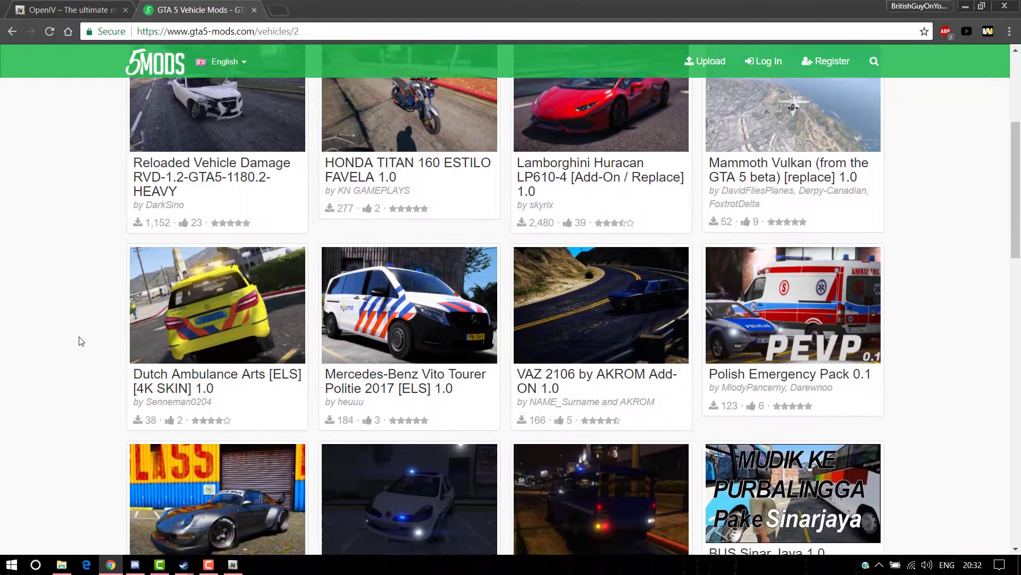
{"action": "scroll", "coordinate": [81, 341], "scroll_direction": "down", "scroll_amount": 5}
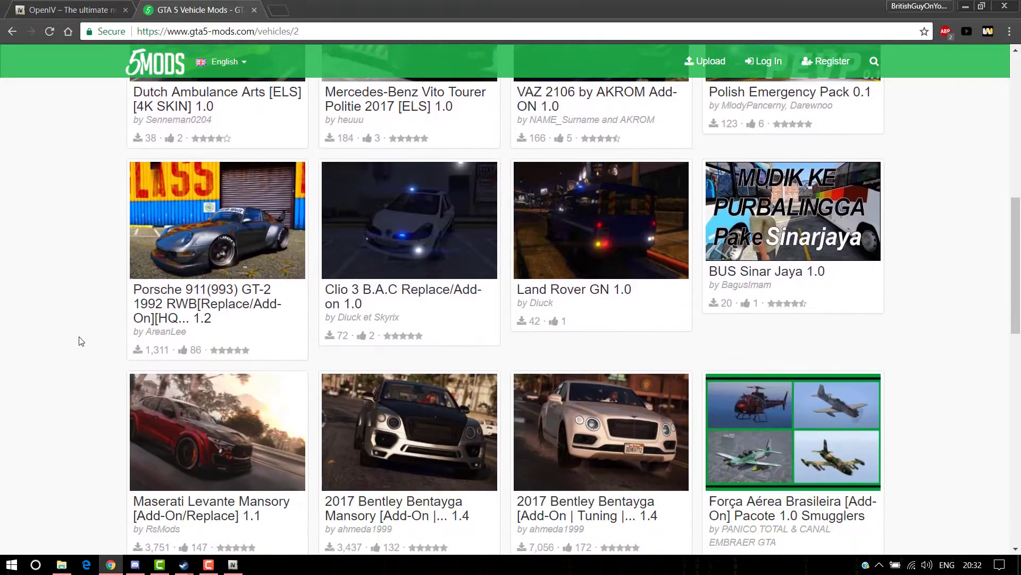
{"action": "scroll", "coordinate": [81, 341], "scroll_direction": "down", "scroll_amount": 2}
{"action": "scroll", "coordinate": [81, 341], "scroll_direction": "up", "scroll_amount": 10}
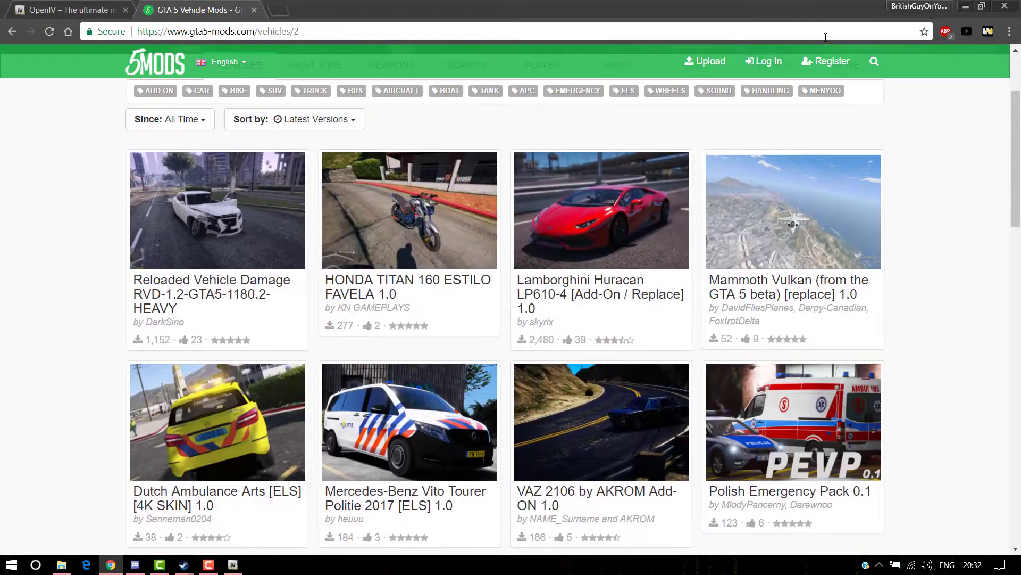
{"action": "left_click", "coordinate": [598, 212]}
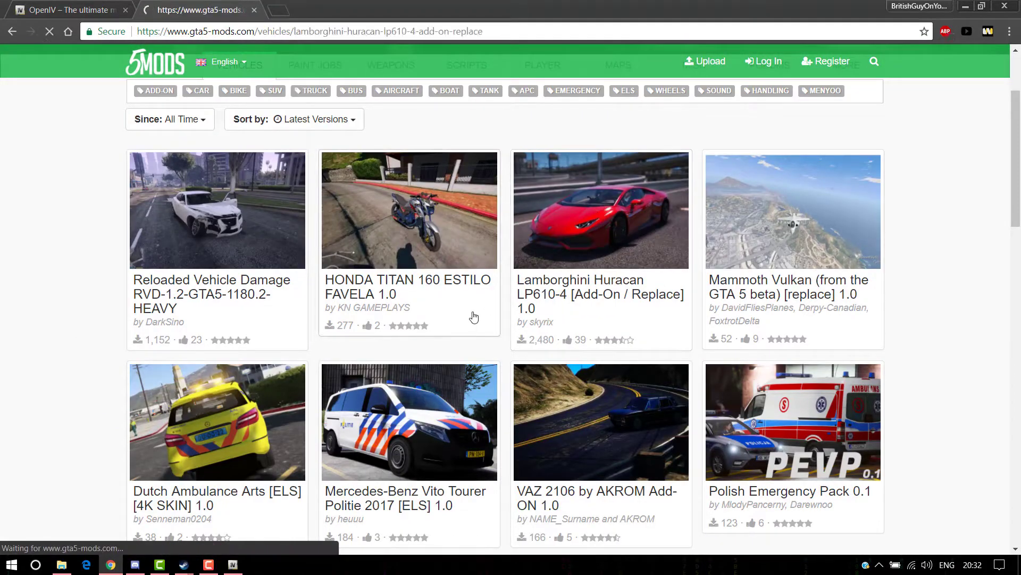
Look over the Lamborghini Huracan LP610-4 mod page and download the mod archive.
{"action": "scroll", "coordinate": [262, 349], "scroll_direction": "down", "scroll_amount": 3}
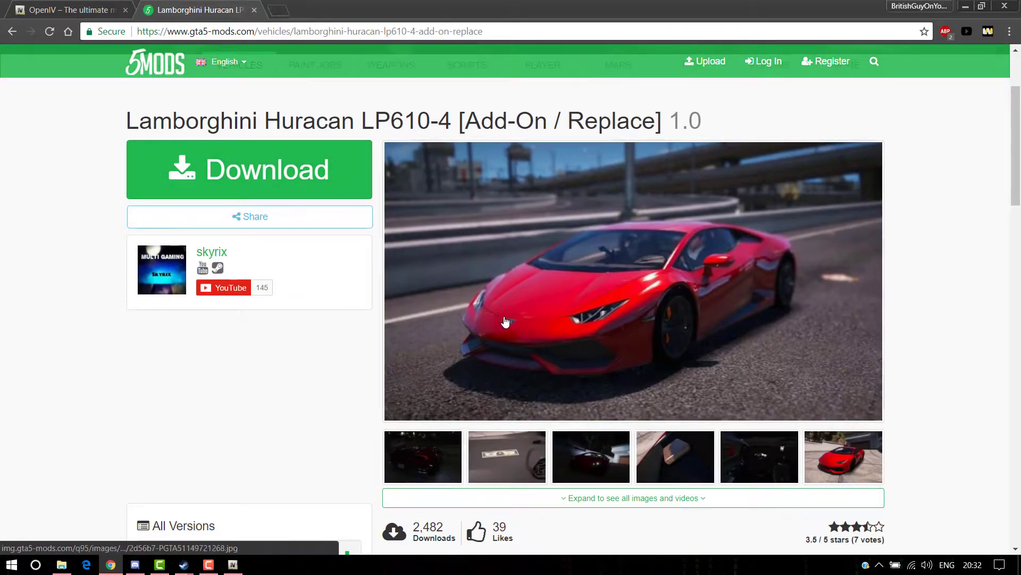
{"action": "scroll", "coordinate": [433, 272], "scroll_direction": "down", "scroll_amount": 5}
{"action": "scroll", "coordinate": [433, 271], "scroll_direction": "down", "scroll_amount": 7}
{"action": "scroll", "coordinate": [465, 306], "scroll_direction": "up", "scroll_amount": 13}
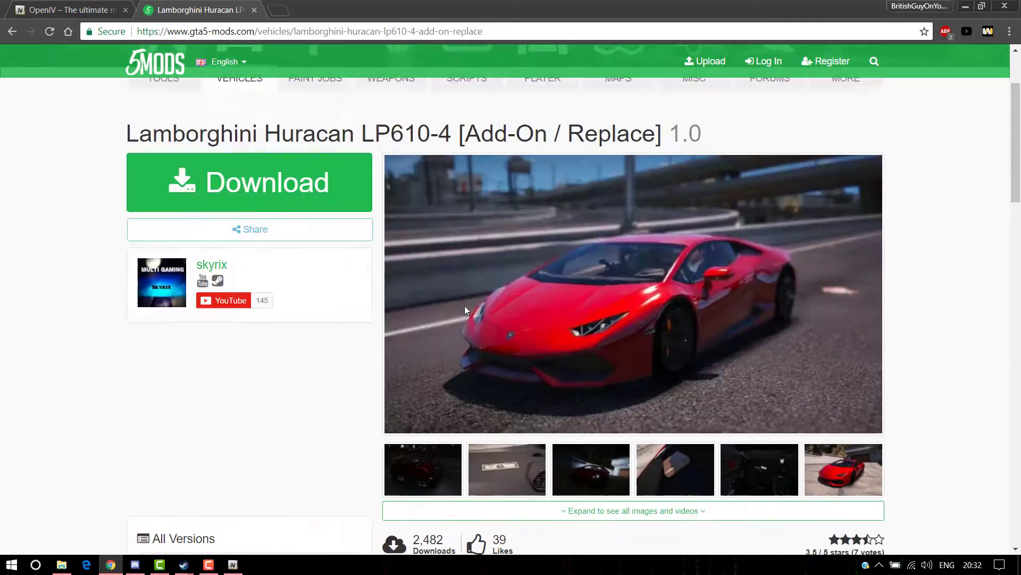
{"action": "left_click", "coordinate": [308, 250]}
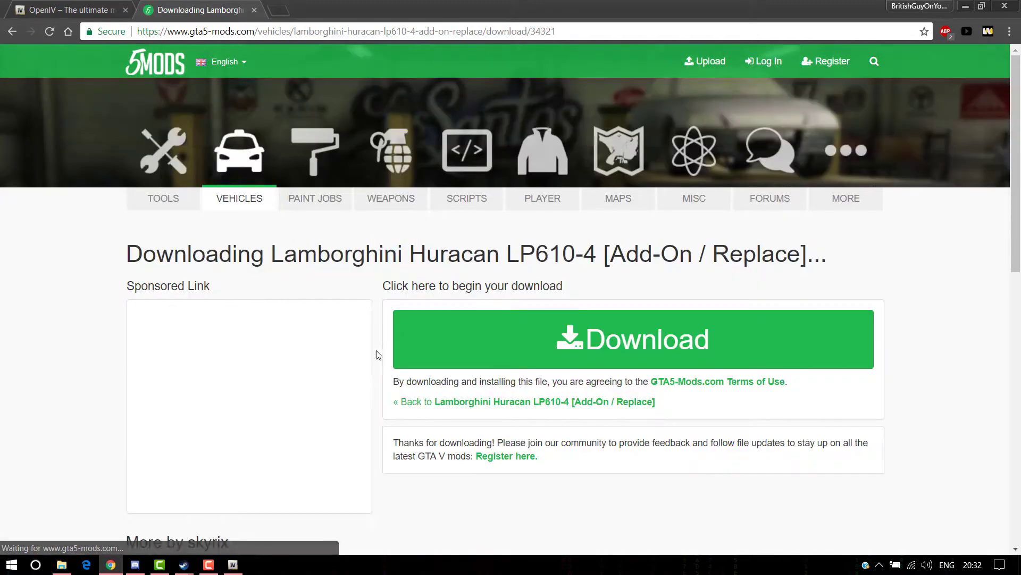
{"action": "left_click", "coordinate": [531, 363]}
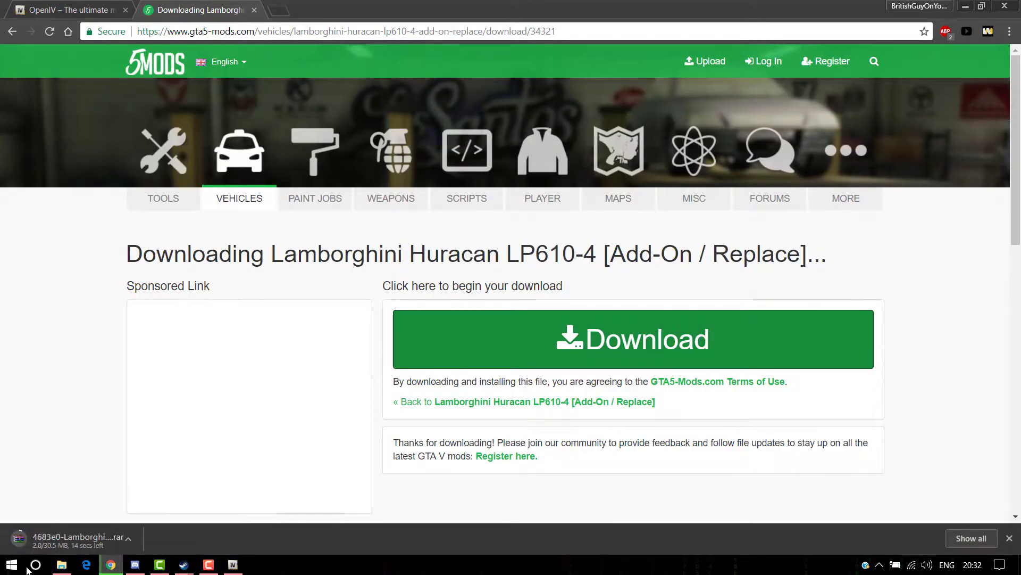
Shrink the browser to a smaller window over the desktop, keeping the mod's download progress in view.
{"action": "left_click_drag", "start_coordinate": [503, 4], "coordinate": [596, 69]}
{"action": "left_click_drag", "start_coordinate": [810, 362], "coordinate": [990, 476]}
{"action": "left_click_drag", "start_coordinate": [755, 88], "coordinate": [669, 67]}
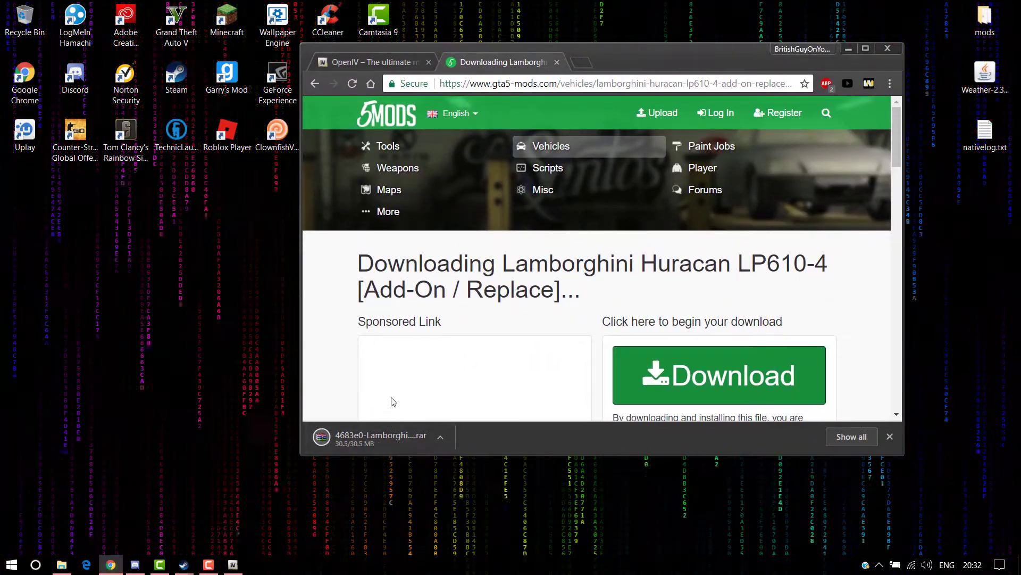
{"action": "left_click", "coordinate": [61, 564]}
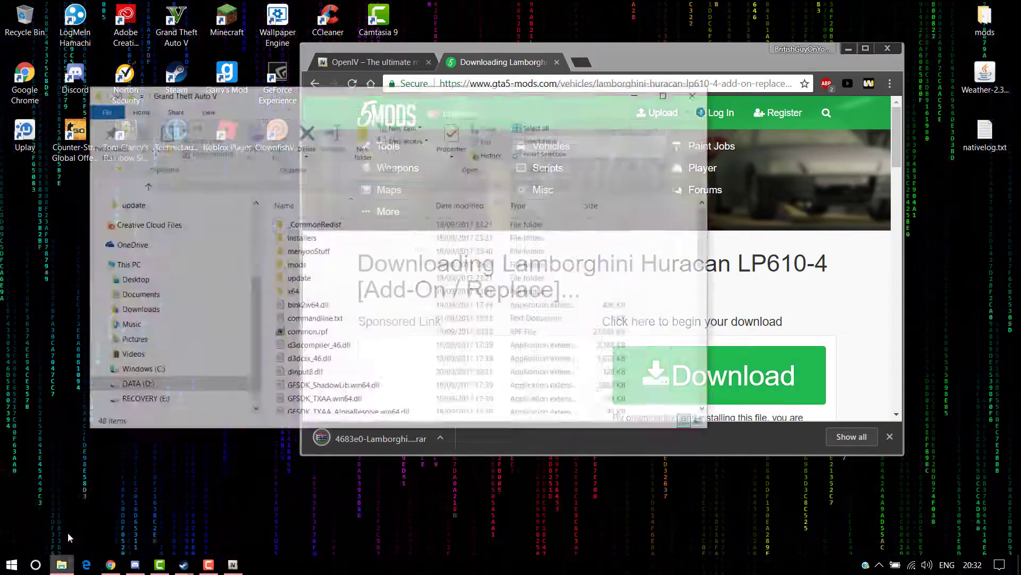
{"action": "scroll", "coordinate": [191, 219], "scroll_direction": "up", "scroll_amount": 3}
{"action": "scroll", "coordinate": [122, 320], "scroll_direction": "down", "scroll_amount": 3}
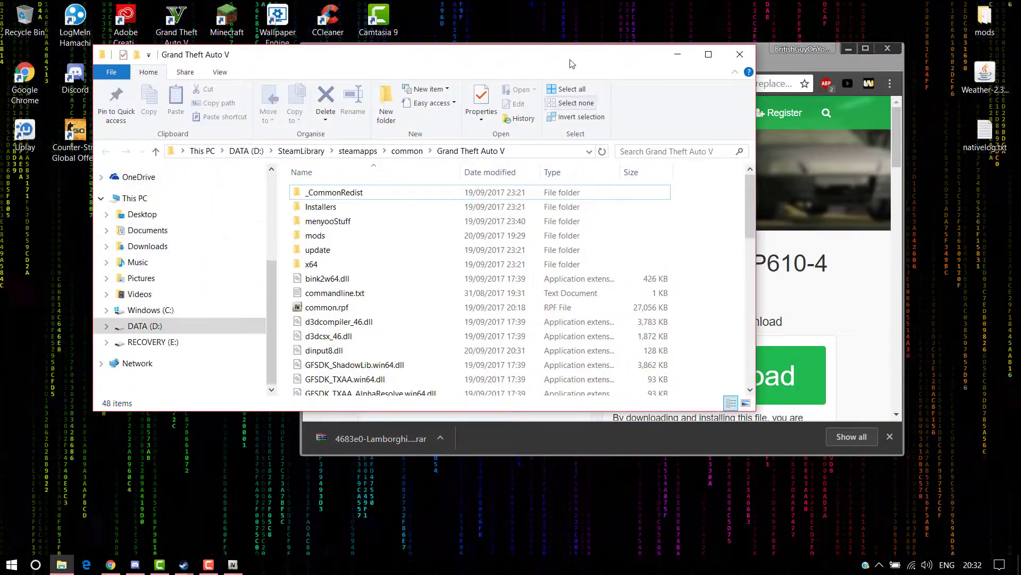
{"action": "left_click_drag", "start_coordinate": [492, 62], "coordinate": [676, 55]}
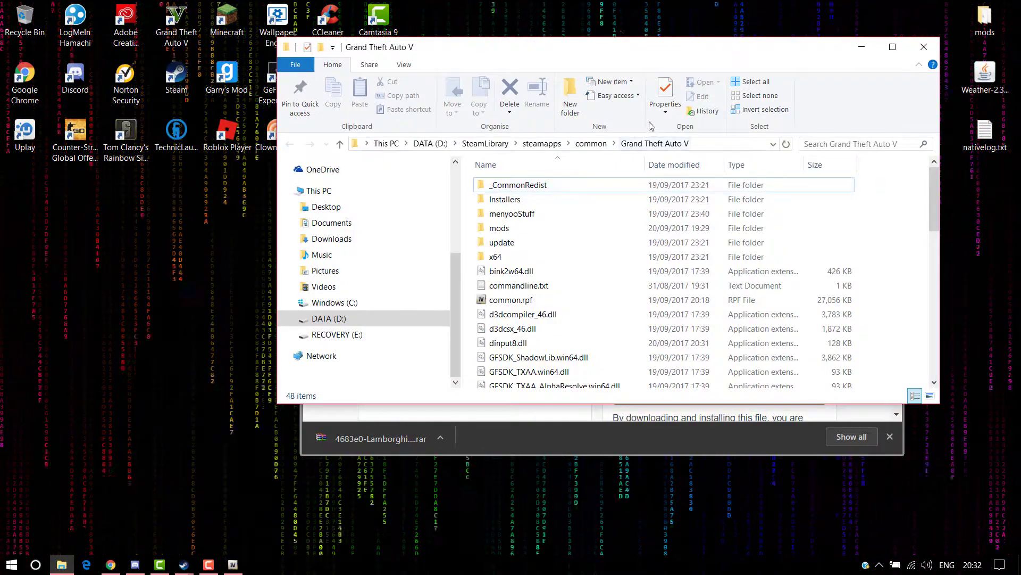
{"action": "left_click_drag", "start_coordinate": [607, 55], "coordinate": [411, 57]}
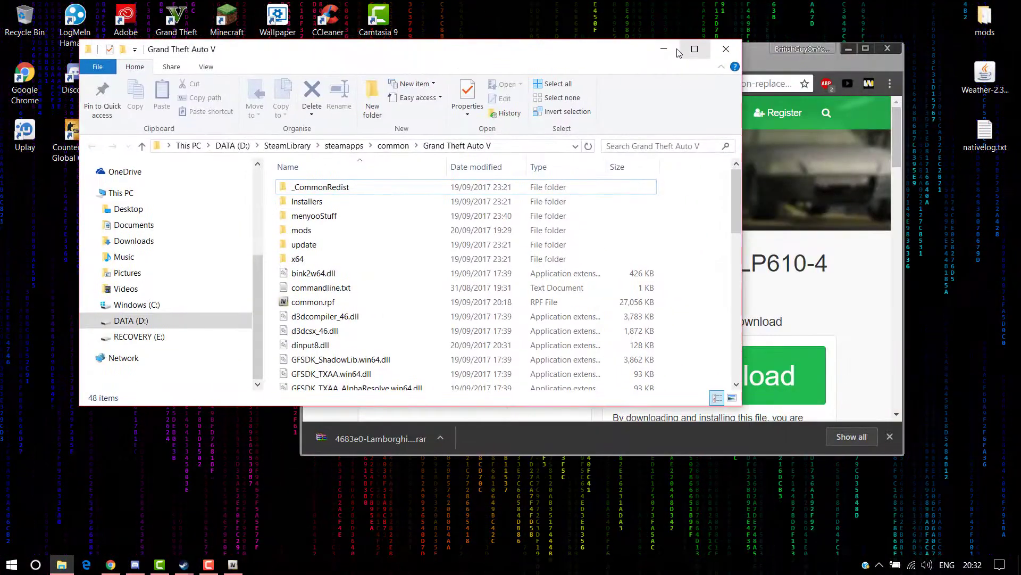
{"action": "left_click", "coordinate": [665, 50]}
Open 4683e0-Lamborghini Huracan LP610-4.rar from the Downloads folder in WinRAR and bring its window fully into view.
{"action": "double_click", "coordinate": [24, 19]}
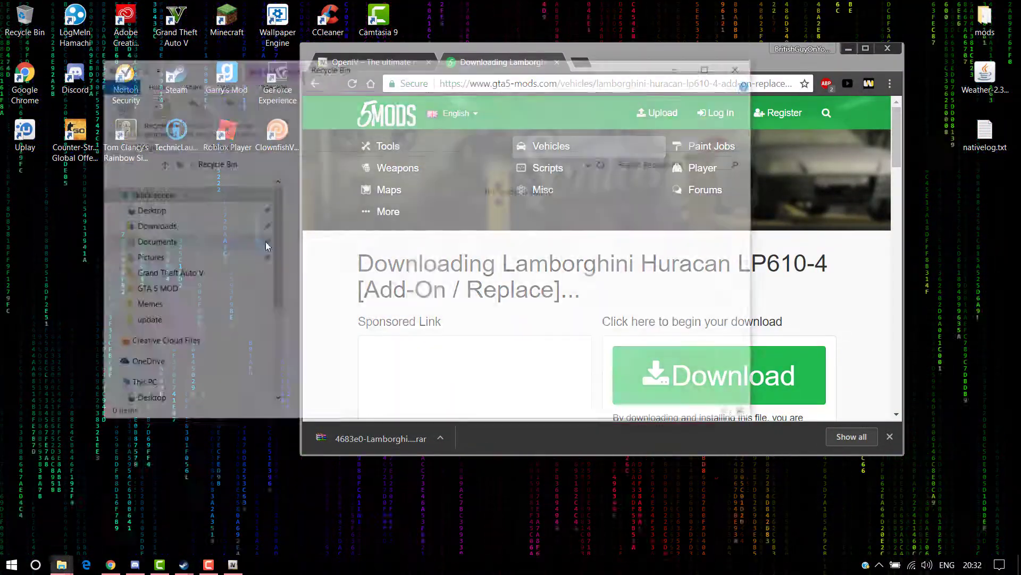
{"action": "left_click", "coordinate": [172, 228]}
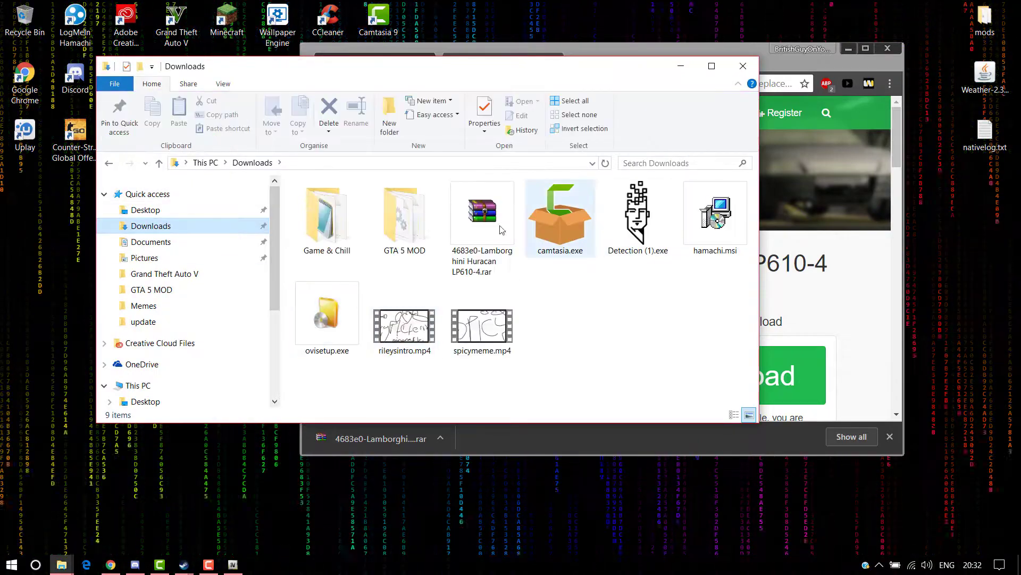
{"action": "left_click", "coordinate": [485, 263]}
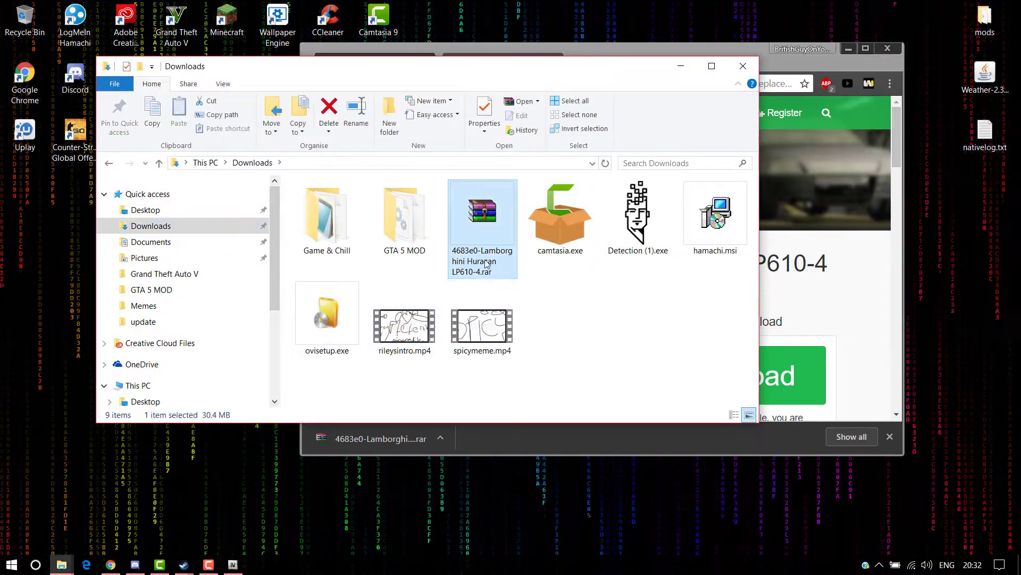
{"action": "left_click", "coordinate": [569, 314]}
{"action": "left_click_drag", "start_coordinate": [491, 71], "coordinate": [416, 29]}
{"action": "double_click", "coordinate": [407, 155]}
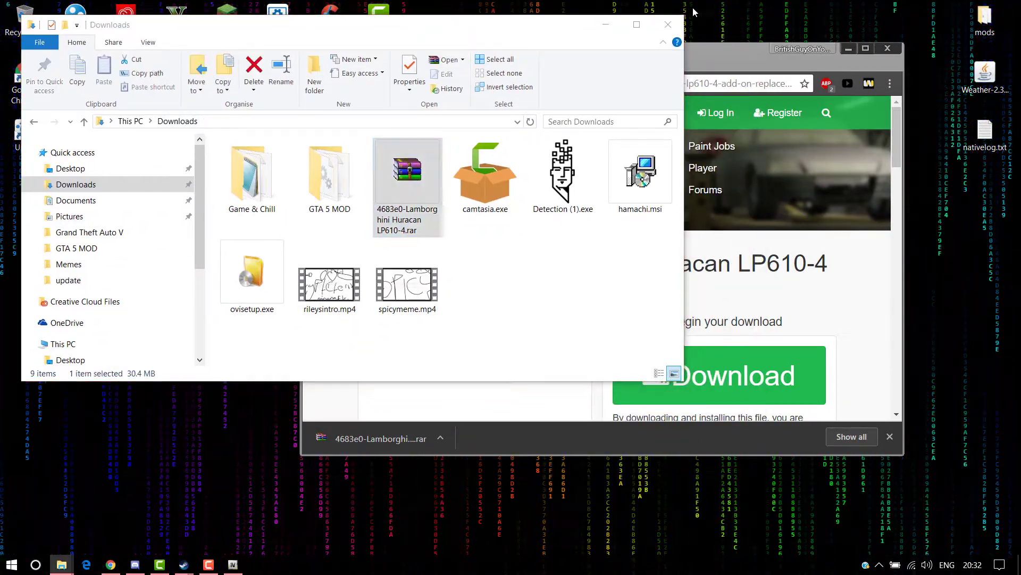
{"action": "left_click", "coordinate": [603, 33]}
{"action": "left_click", "coordinate": [728, 86]}
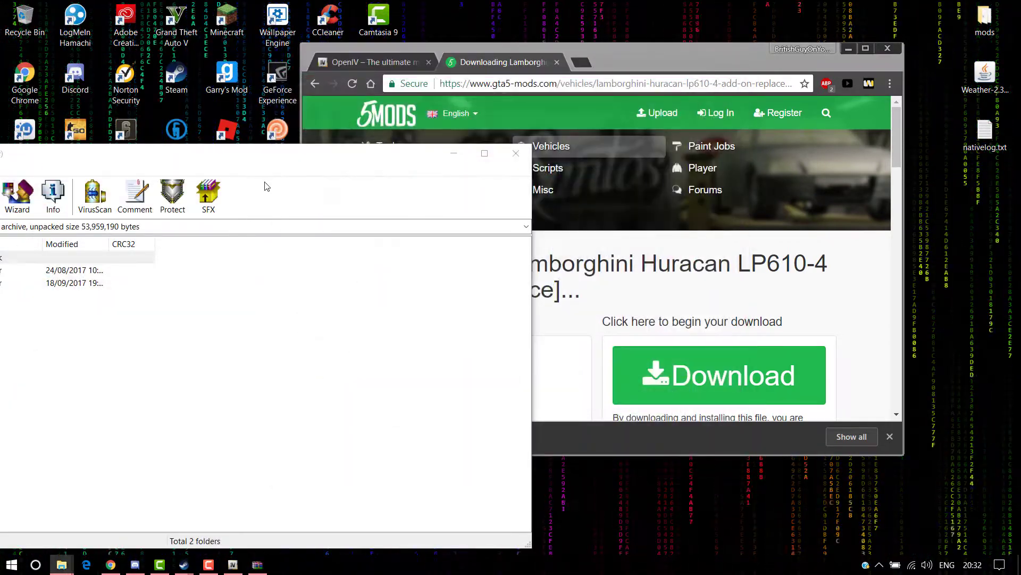
{"action": "left_click_drag", "start_coordinate": [270, 159], "coordinate": [487, 64]}
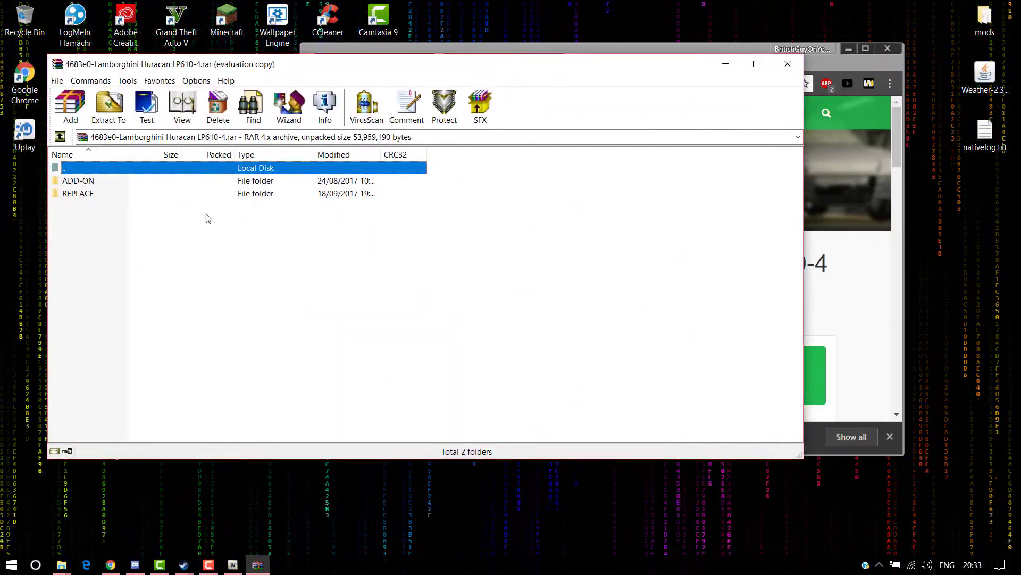
Examine the contents of the archive's ADD-ON and REPLACE folders, returning to the archive's top level.
{"action": "double_click", "coordinate": [87, 181]}
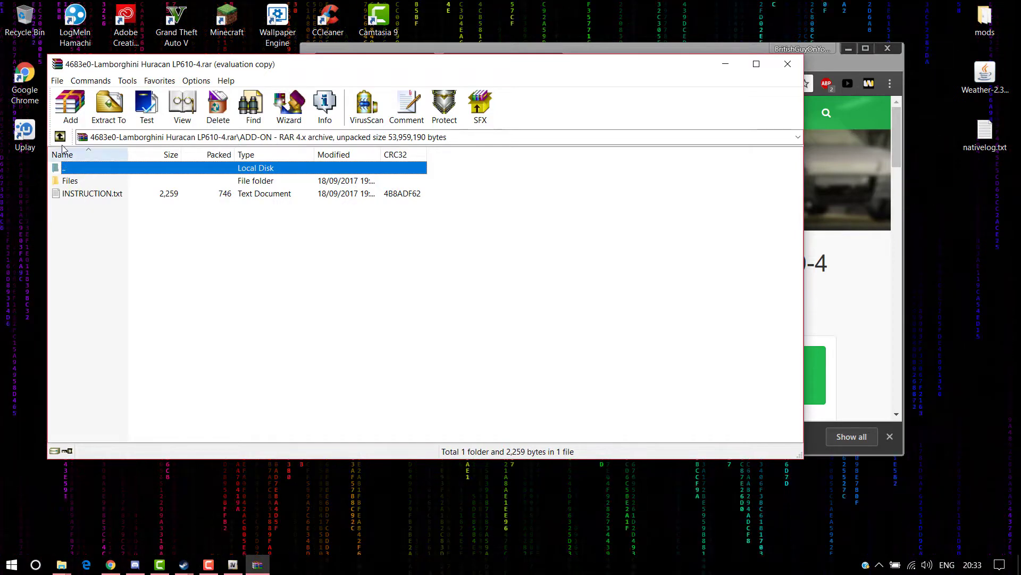
{"action": "left_click", "coordinate": [65, 137]}
{"action": "double_click", "coordinate": [71, 196]}
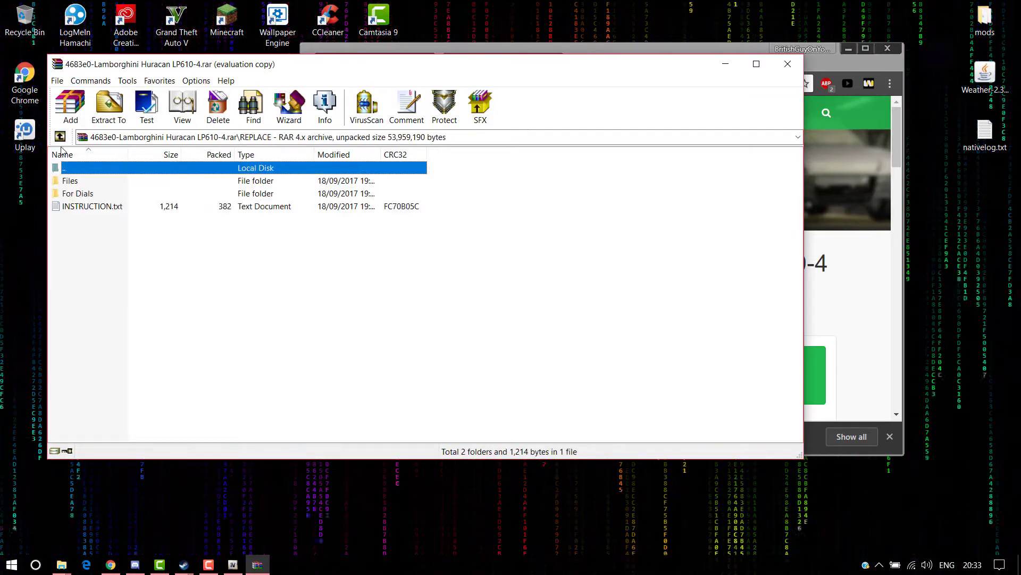
{"action": "left_click", "coordinate": [61, 138]}
{"action": "double_click", "coordinate": [100, 195]}
{"action": "left_click_drag", "start_coordinate": [118, 244], "coordinate": [101, 153]}
{"action": "left_click", "coordinate": [167, 296]}
{"action": "left_click", "coordinate": [61, 137]}
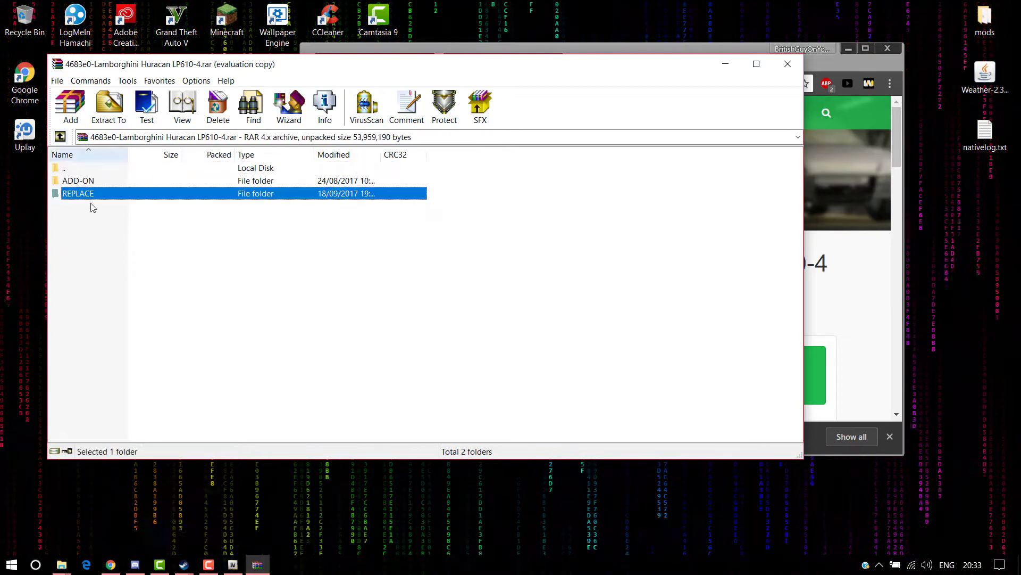
Open INSTRUCTION.txt from the archive's ADD-ON folder and arrange the archive and Notepad windows on the desktop.
{"action": "double_click", "coordinate": [78, 180]}
{"action": "left_click_drag", "start_coordinate": [212, 71], "coordinate": [371, 104]}
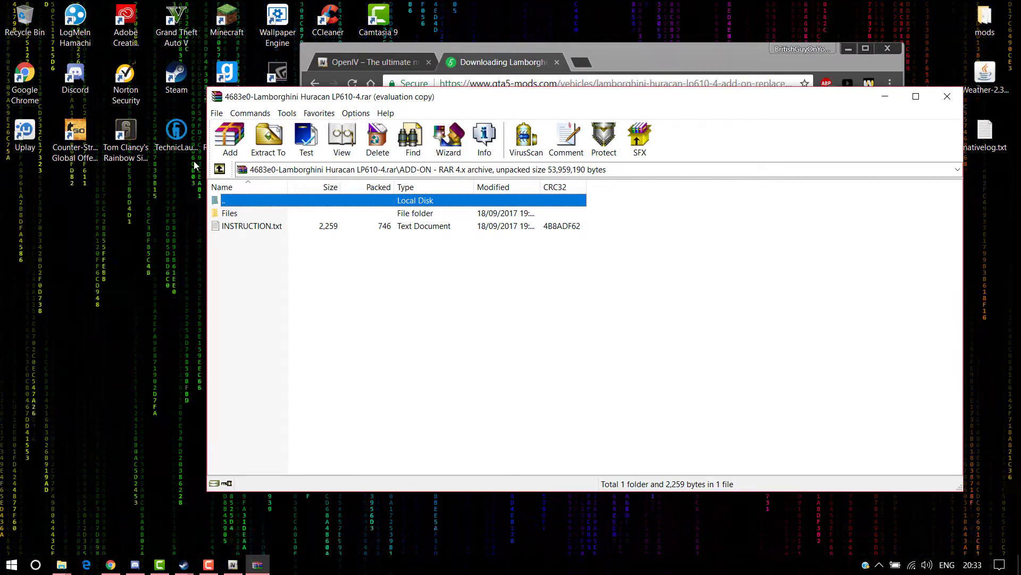
{"action": "left_click", "coordinate": [219, 169]}
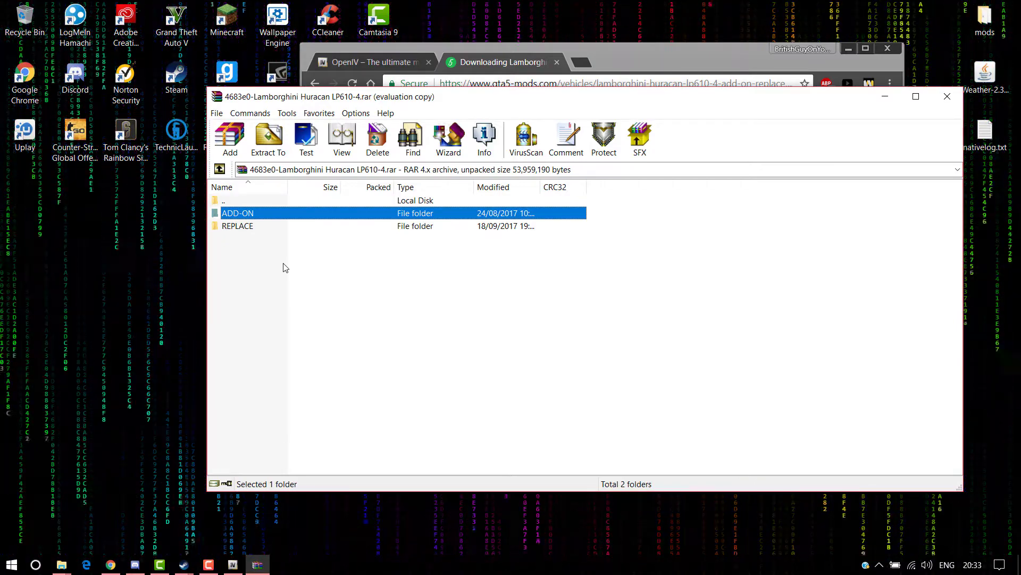
{"action": "double_click", "coordinate": [274, 216]}
{"action": "left_click", "coordinate": [264, 233]}
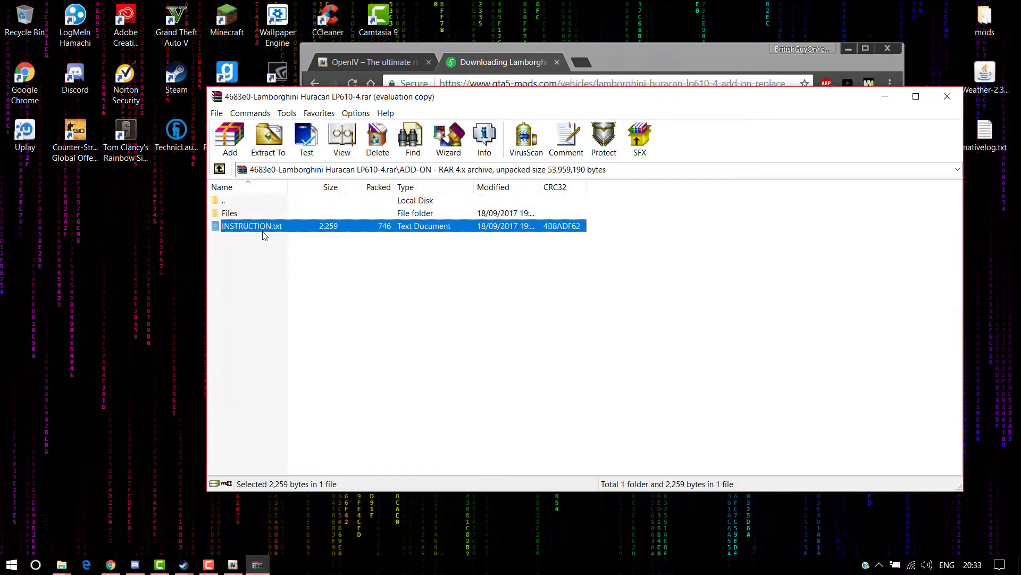
{"action": "double_click", "coordinate": [260, 229]}
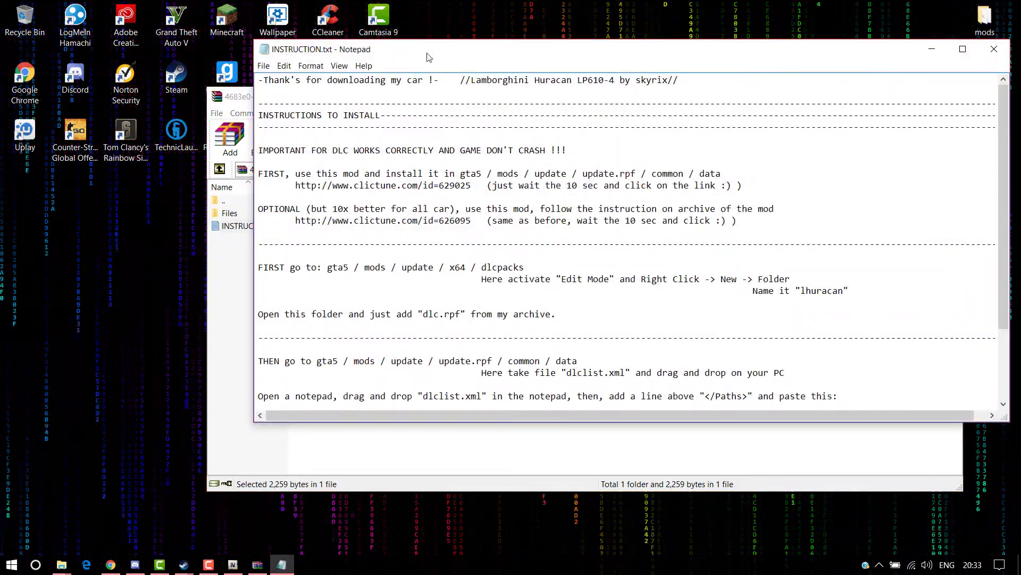
{"action": "left_click_drag", "start_coordinate": [429, 57], "coordinate": [213, 64]}
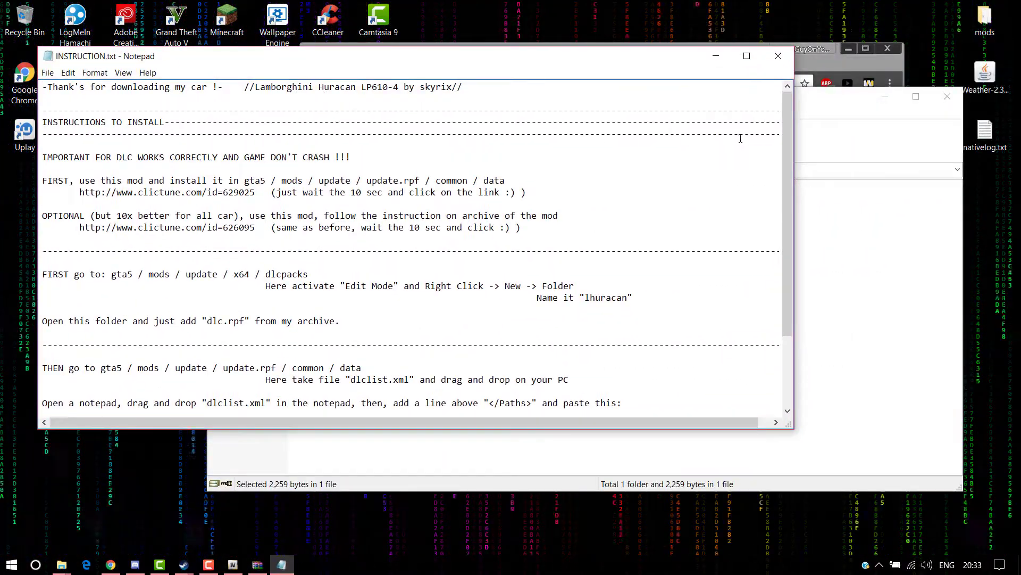
Minimise the archive and browser windows, dismissing the browser's download bar, so that only the install instructions stay open.
{"action": "left_click", "coordinate": [877, 119]}
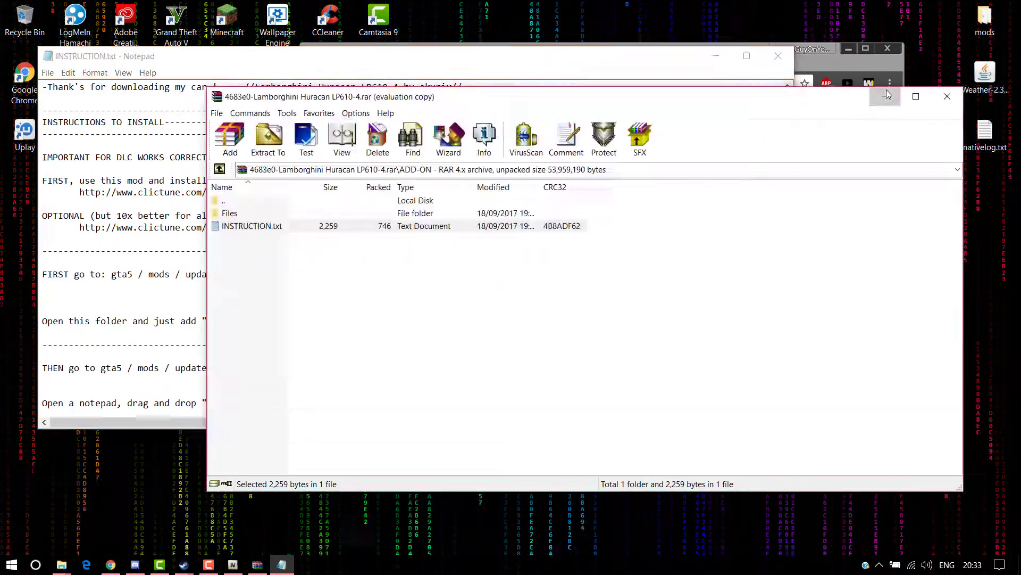
{"action": "left_click", "coordinate": [886, 96]}
{"action": "left_click_drag", "start_coordinate": [396, 63], "coordinate": [369, 36]}
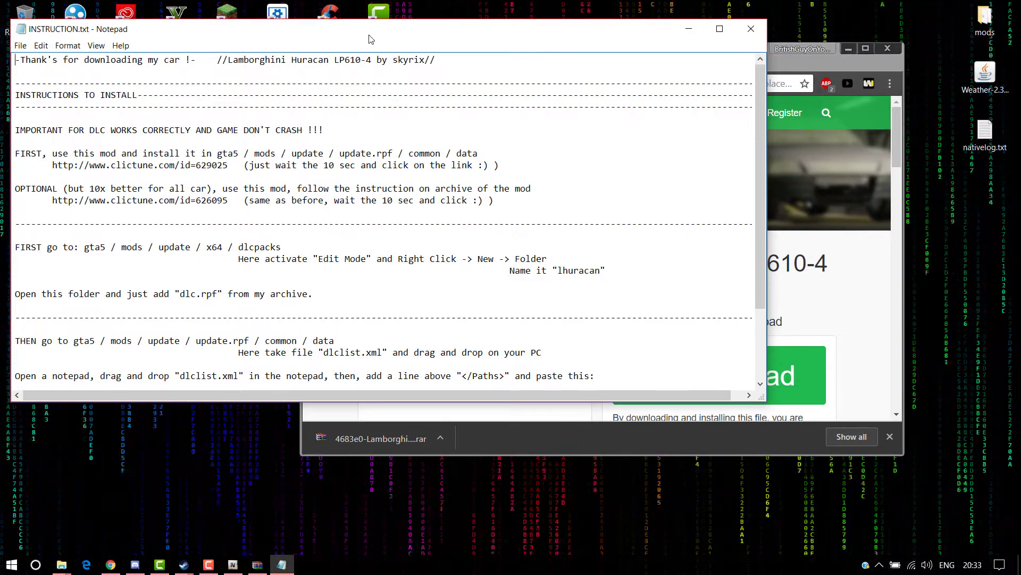
{"action": "left_click_drag", "start_coordinate": [793, 68], "coordinate": [838, 54]}
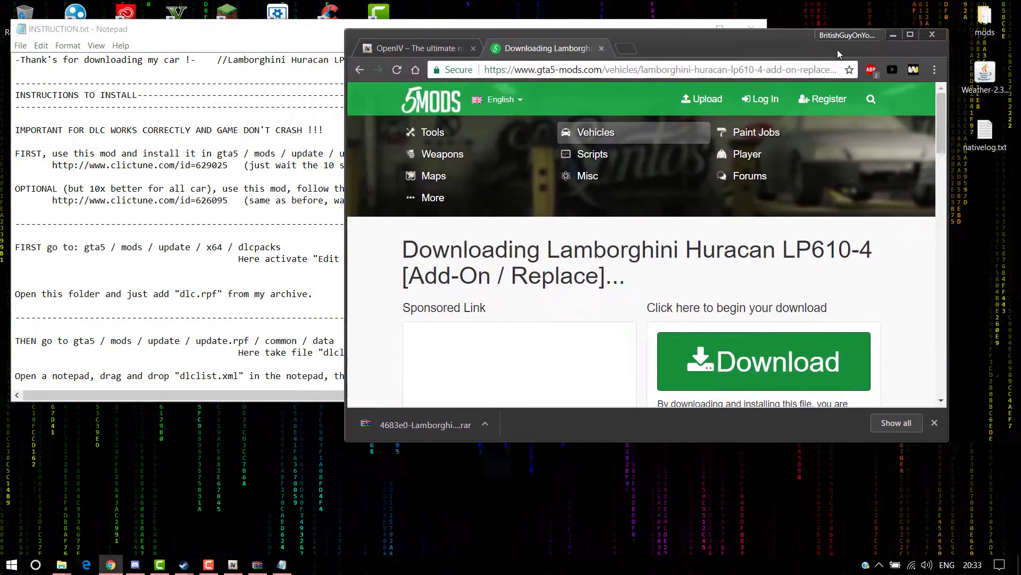
{"action": "left_click", "coordinate": [934, 423]}
{"action": "left_click", "coordinate": [893, 35]}
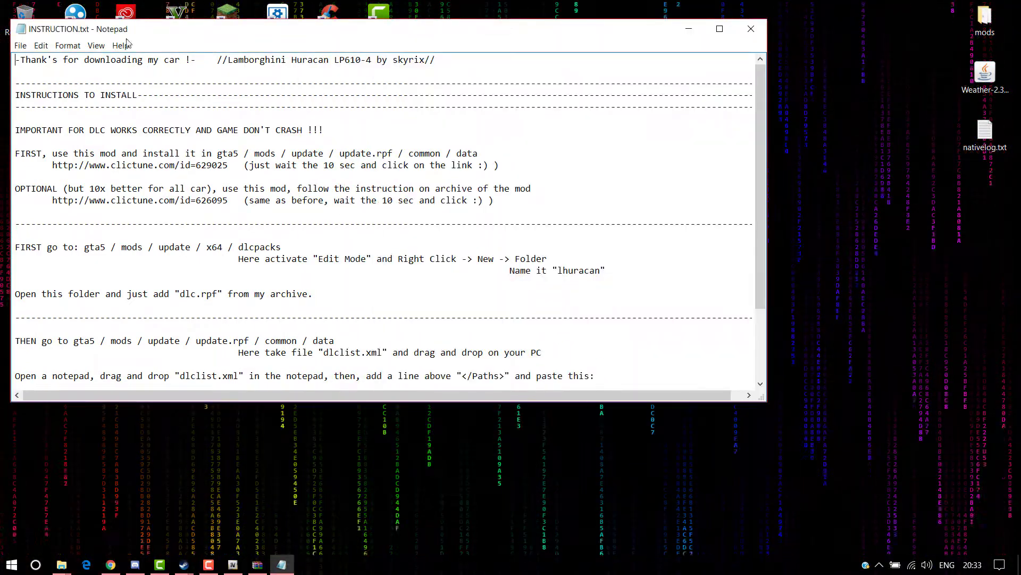
{"action": "mouse_move", "coordinate": [142, 33]}
{"action": "left_mouse_down"}
{"action": "mouse_move", "coordinate": [231, 86]}
{"action": "mouse_move", "coordinate": [170, 85]}
{"action": "mouse_move", "coordinate": [144, 29]}
{"action": "left_mouse_up"}
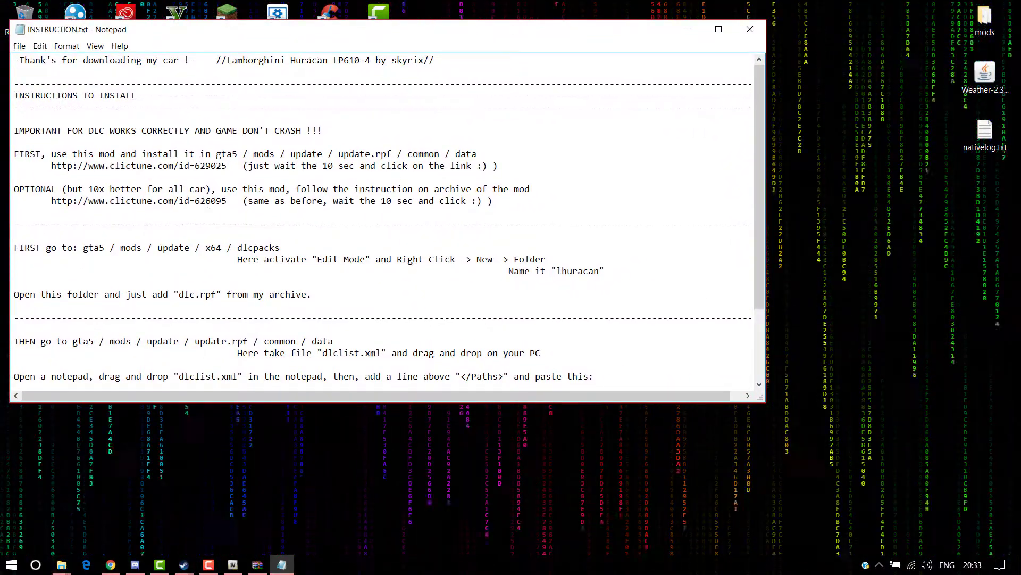
Put the instructions away and look inside the mods folder of the Grand Theft Auto V directory in File Explorer.
{"action": "left_click", "coordinate": [681, 32]}
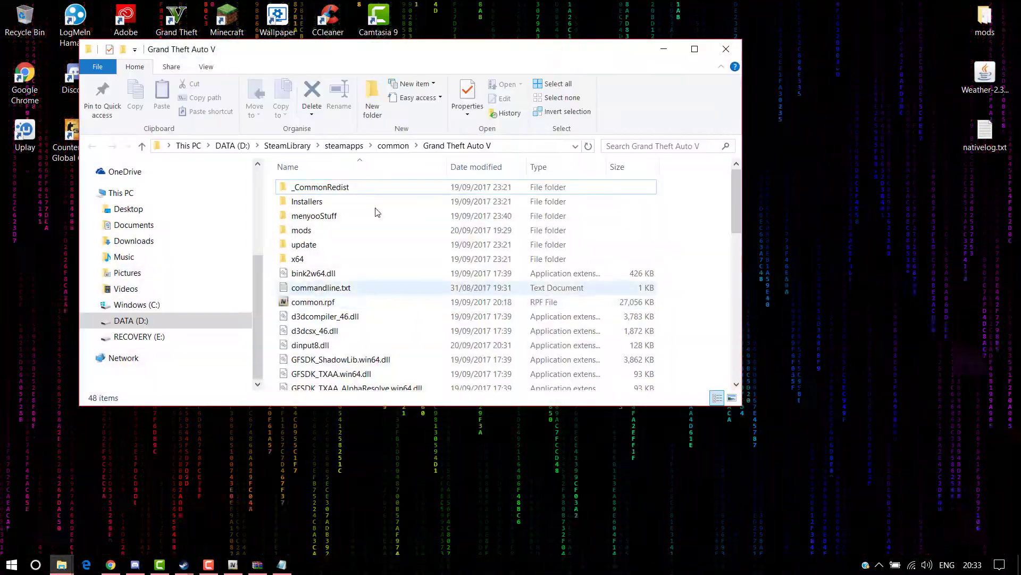
{"action": "left_click_drag", "start_coordinate": [358, 52], "coordinate": [511, 99]}
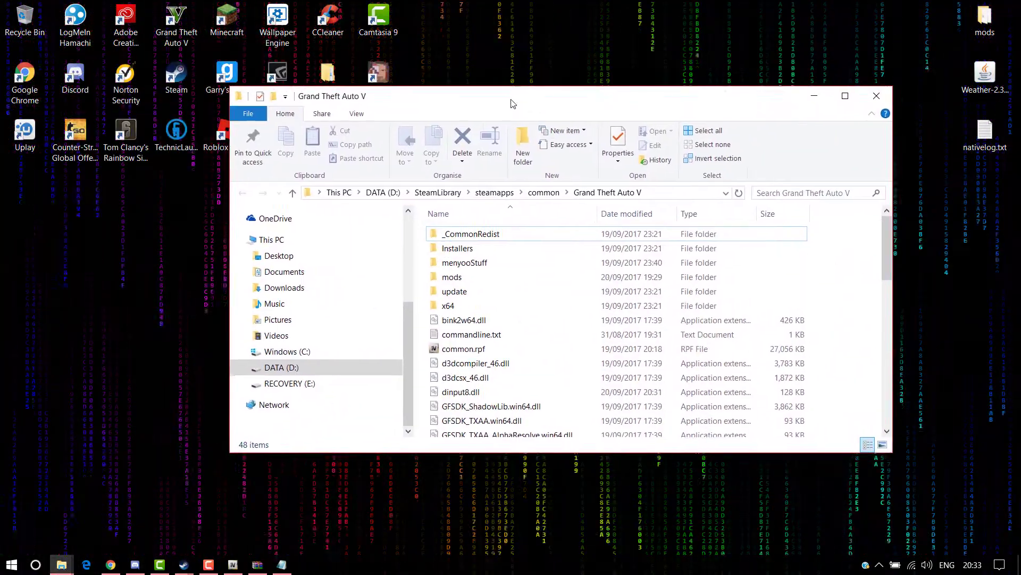
{"action": "left_click", "coordinate": [461, 277]}
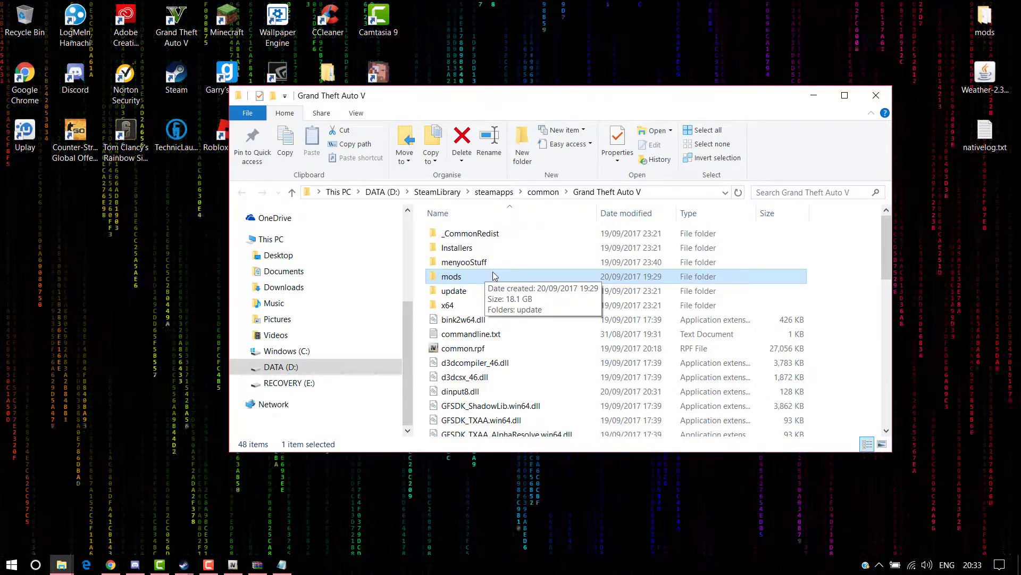
{"action": "double_click", "coordinate": [493, 273]}
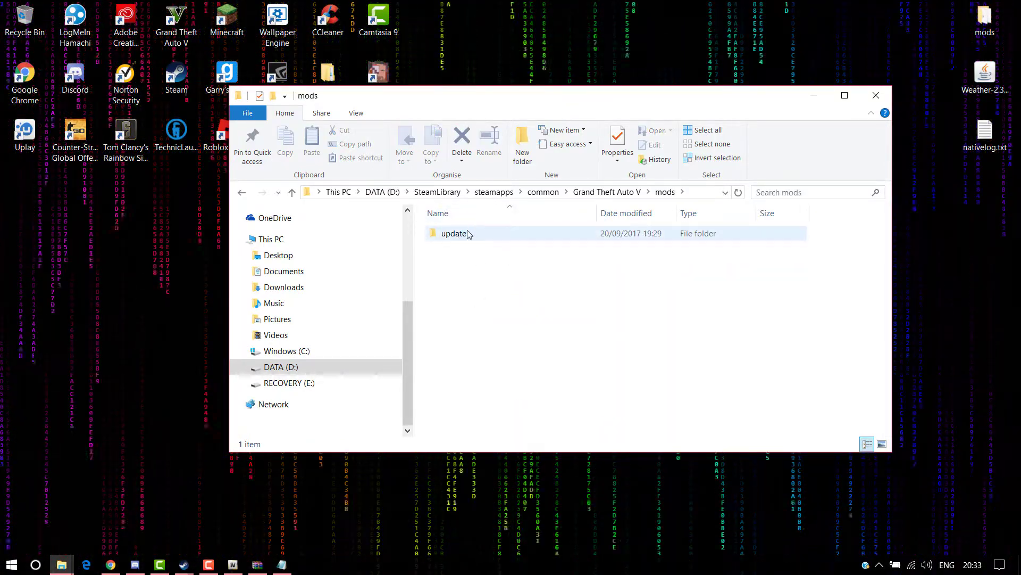
{"action": "left_click", "coordinate": [242, 196]}
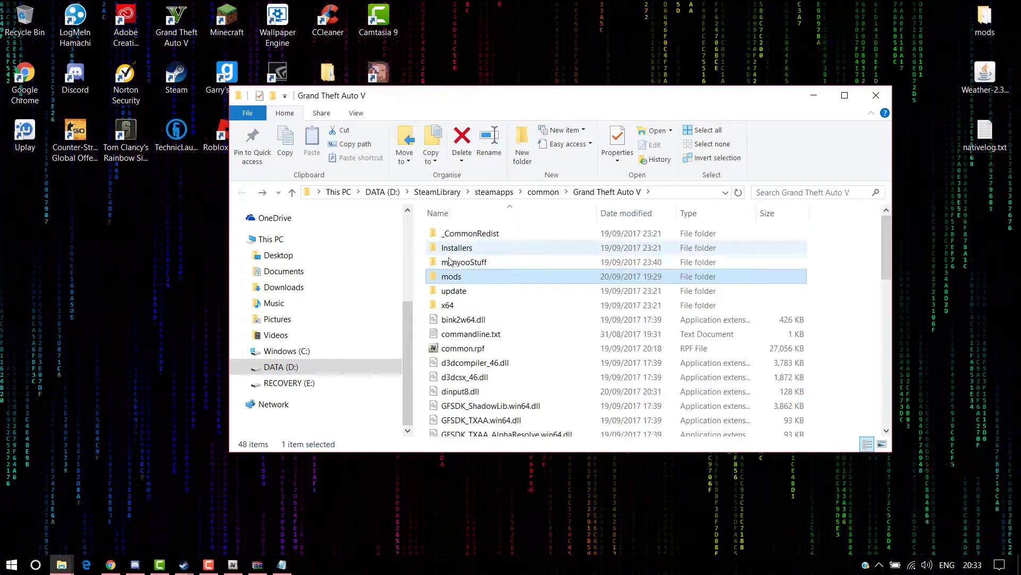
{"action": "double_click", "coordinate": [457, 275]}
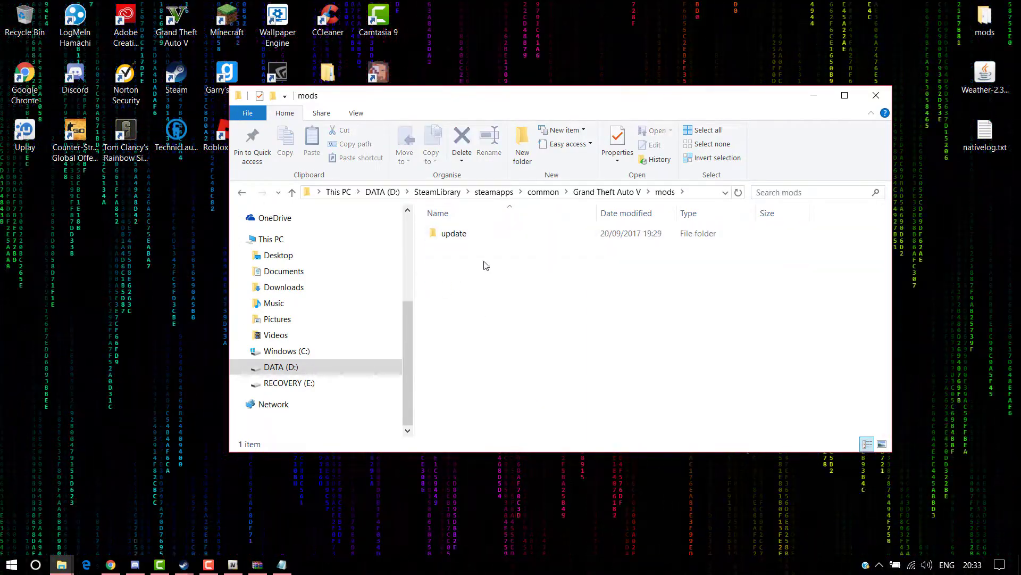
{"action": "left_click", "coordinate": [243, 193]}
Inspect the game's original update folder and its copy option, checking the mods folder for the matching update folder.
{"action": "left_click", "coordinate": [448, 292]}
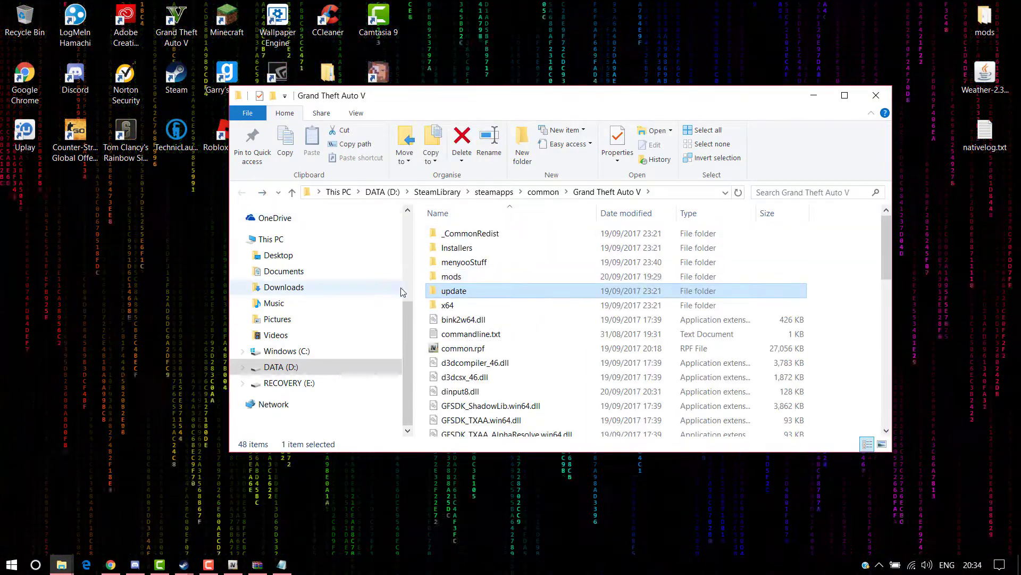
{"action": "right_click", "coordinate": [474, 292]}
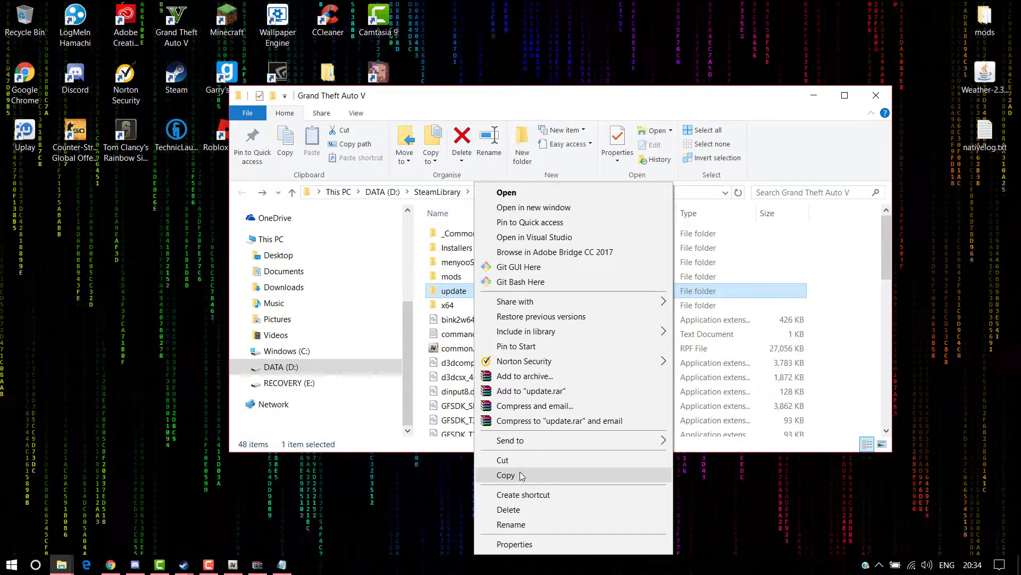
{"action": "left_click", "coordinate": [416, 286]}
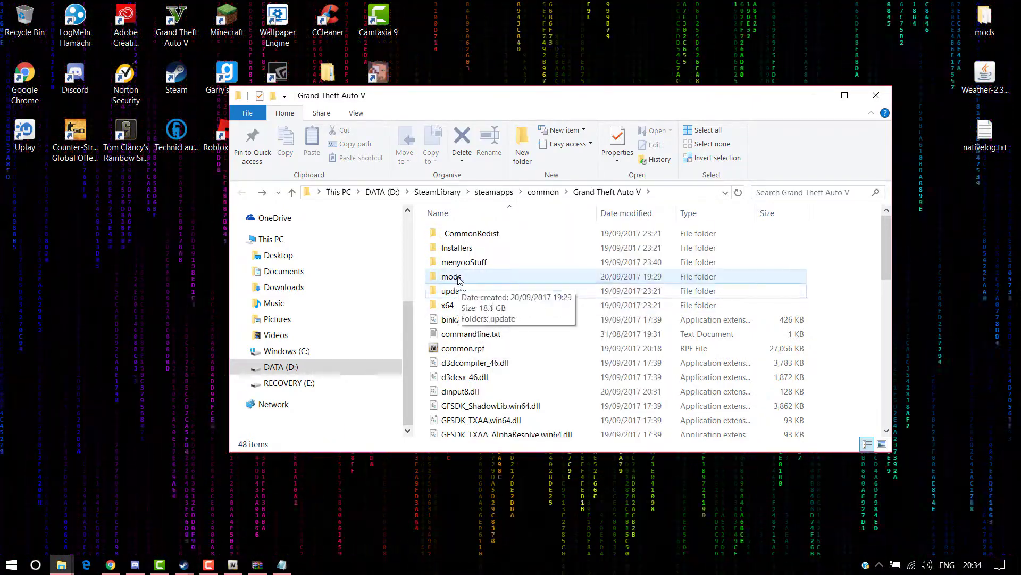
{"action": "double_click", "coordinate": [464, 280]}
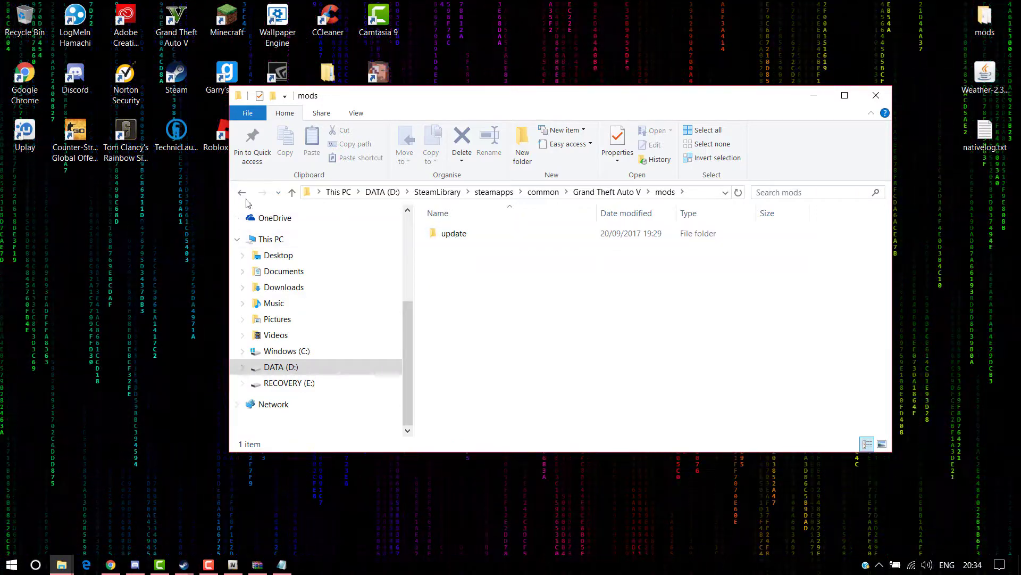
{"action": "key", "text": "BackSpace"}
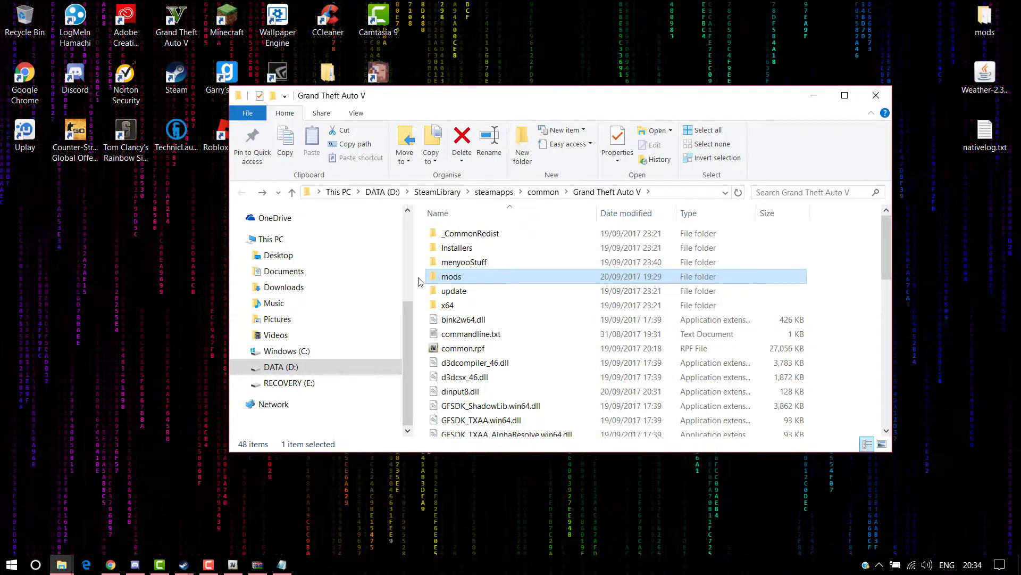
{"action": "double_click", "coordinate": [451, 276]}
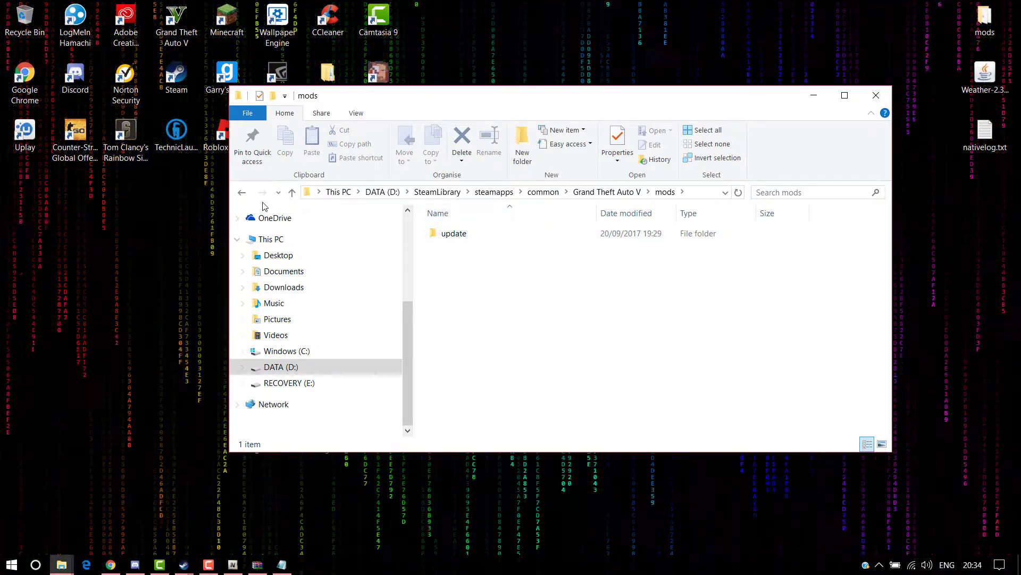
{"action": "left_click", "coordinate": [242, 192]}
{"action": "left_click", "coordinate": [452, 291]}
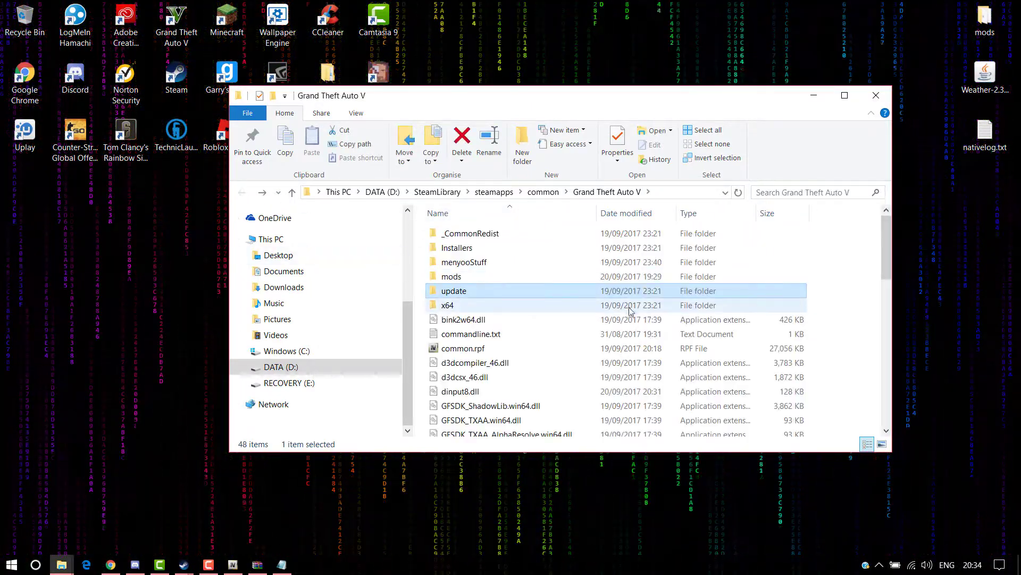
Go into the update folder inside the game's mods folder.
{"action": "left_click", "coordinate": [451, 281]}
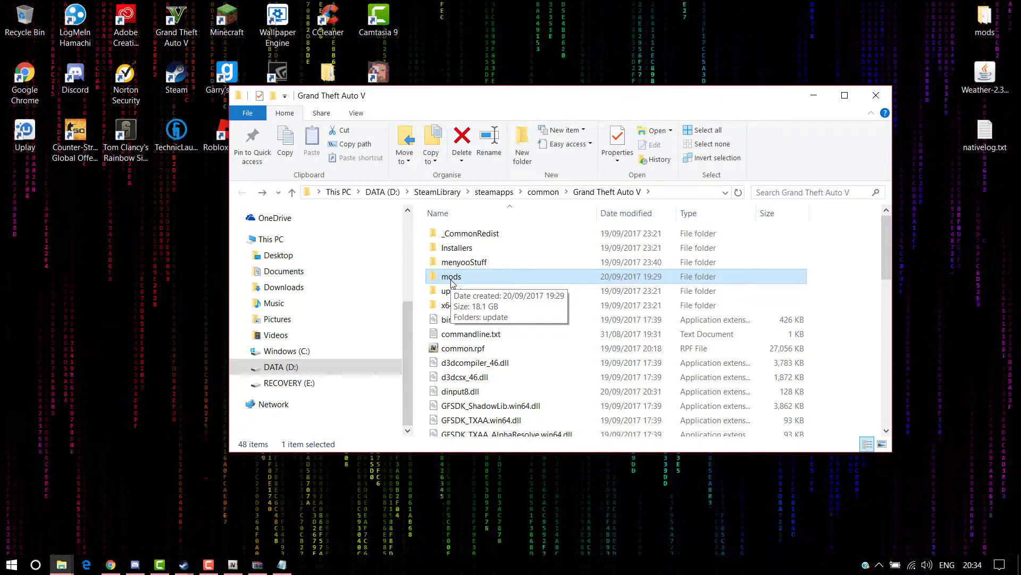
{"action": "double_click", "coordinate": [450, 279]}
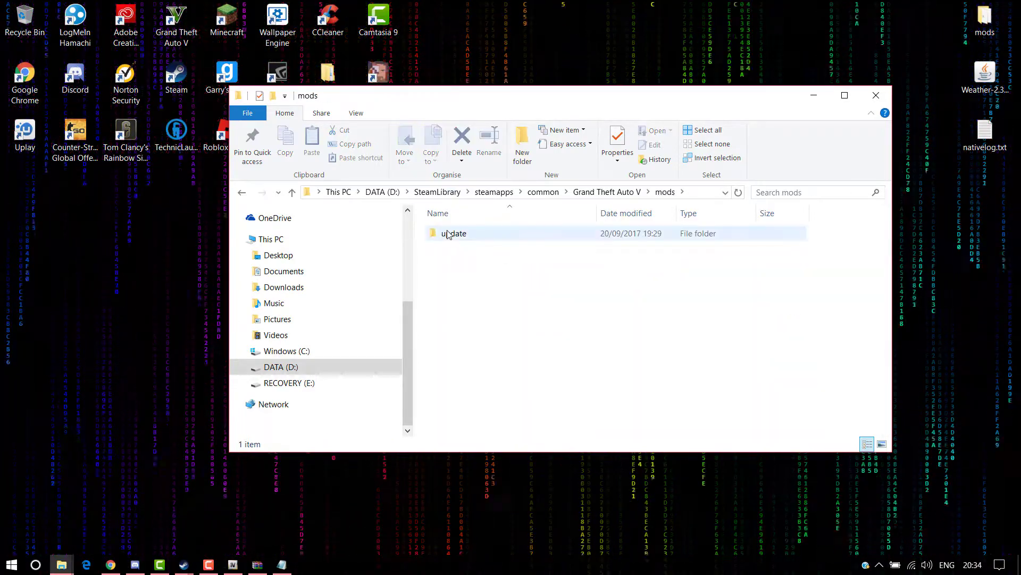
{"action": "left_click", "coordinate": [451, 236]}
{"action": "left_click_drag", "start_coordinate": [495, 95], "coordinate": [588, 91]}
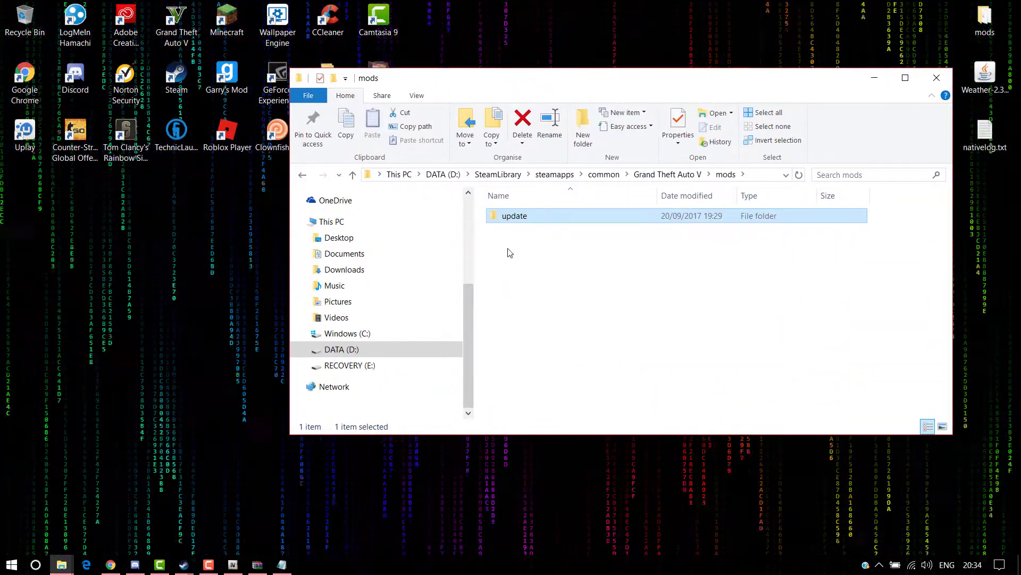
{"action": "double_click", "coordinate": [563, 216]}
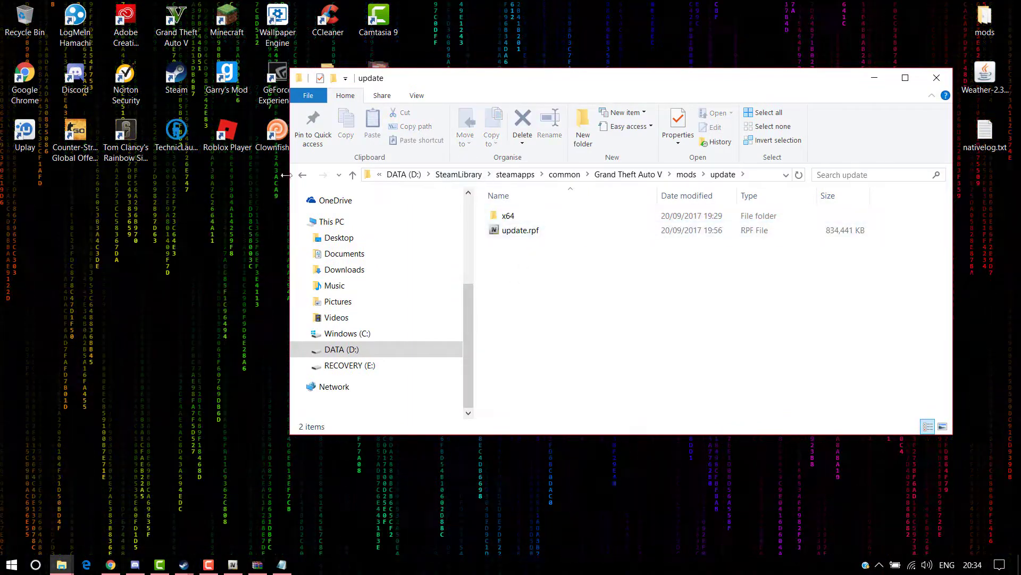
{"action": "key", "text": "BackSpace"}
{"action": "double_click", "coordinate": [520, 216]}
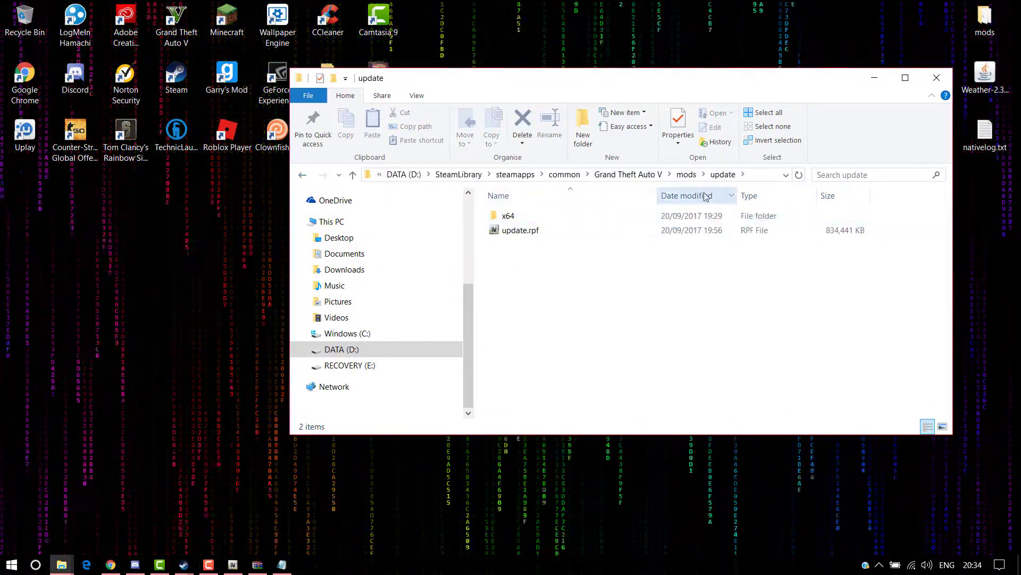
Examine the open-with choices for update.rpf in the mods update folder, including the OpenIV shortcut on the desktop, and cancel the selection.
{"action": "left_click", "coordinate": [527, 230]}
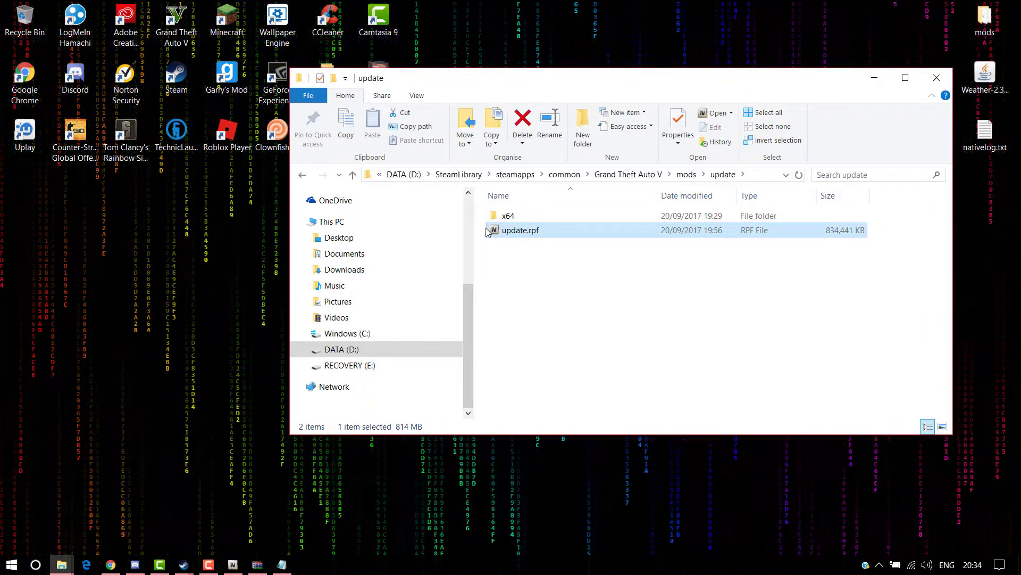
{"action": "right_click", "coordinate": [559, 230]}
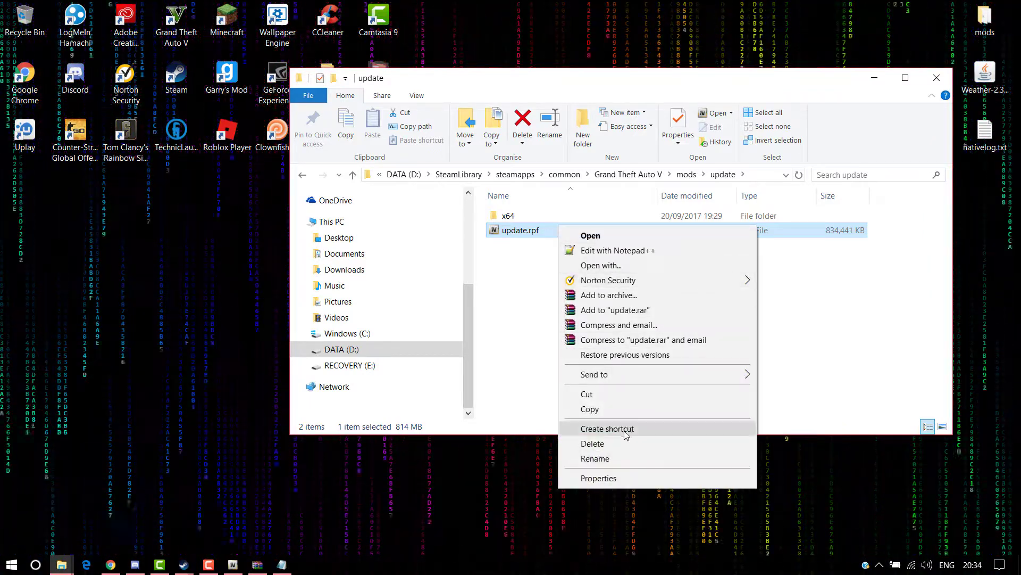
{"action": "left_click", "coordinate": [620, 265]}
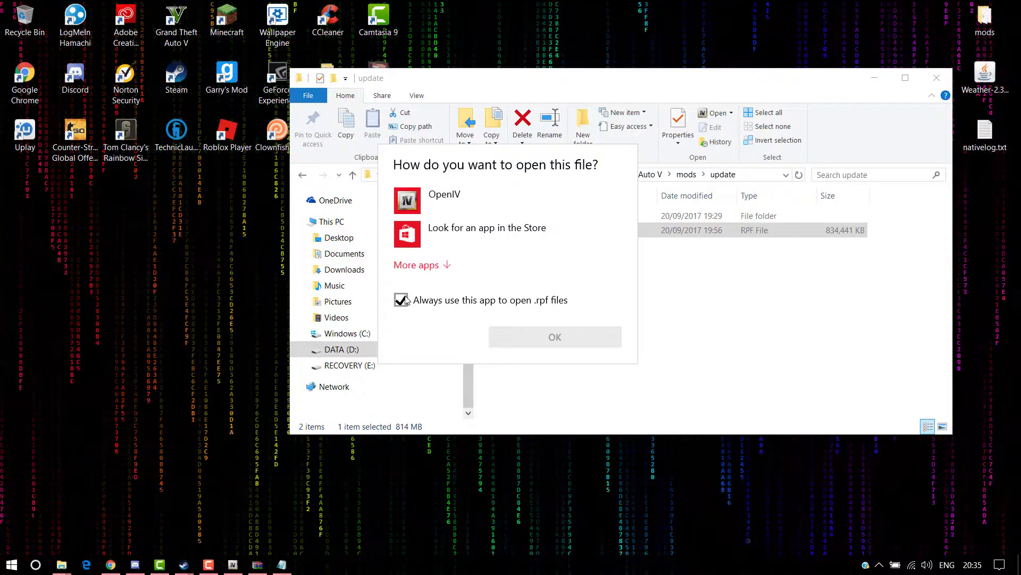
{"action": "left_click", "coordinate": [423, 266]}
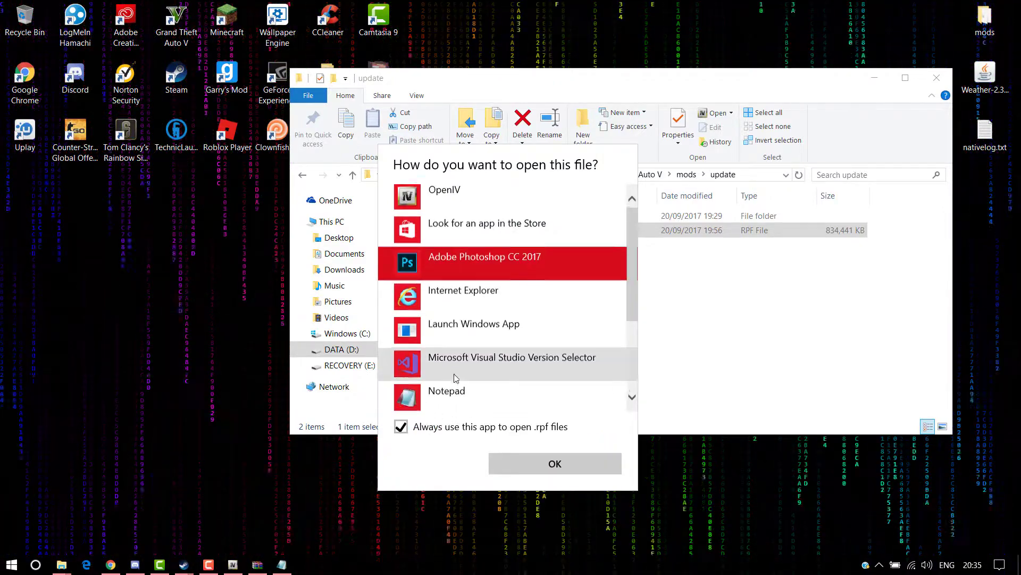
{"action": "scroll", "coordinate": [404, 319], "scroll_direction": "down", "scroll_amount": 3}
{"action": "left_click", "coordinate": [428, 393]}
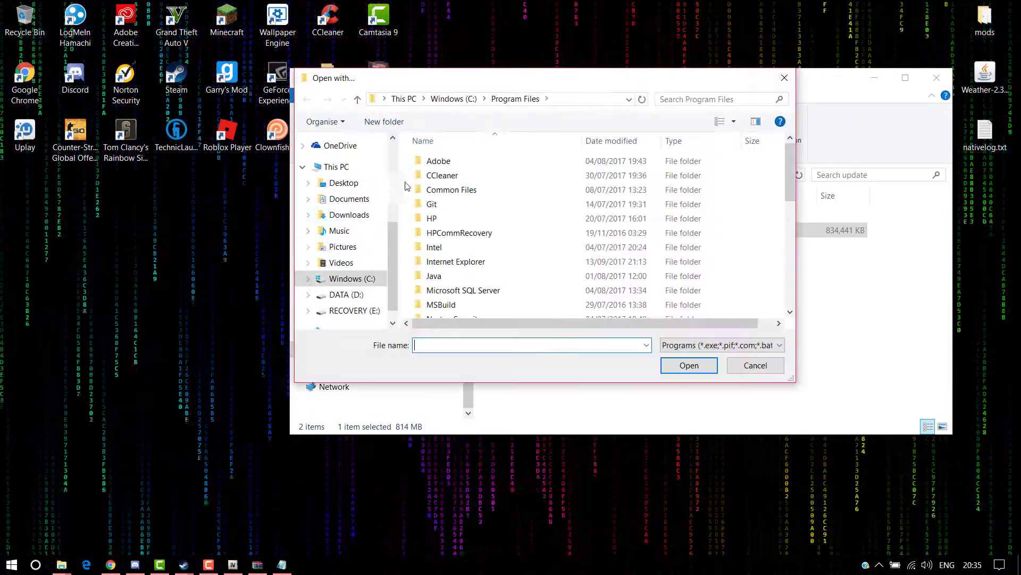
{"action": "left_click", "coordinate": [347, 188]}
{"action": "scroll", "coordinate": [479, 213], "scroll_direction": "down", "scroll_amount": 1}
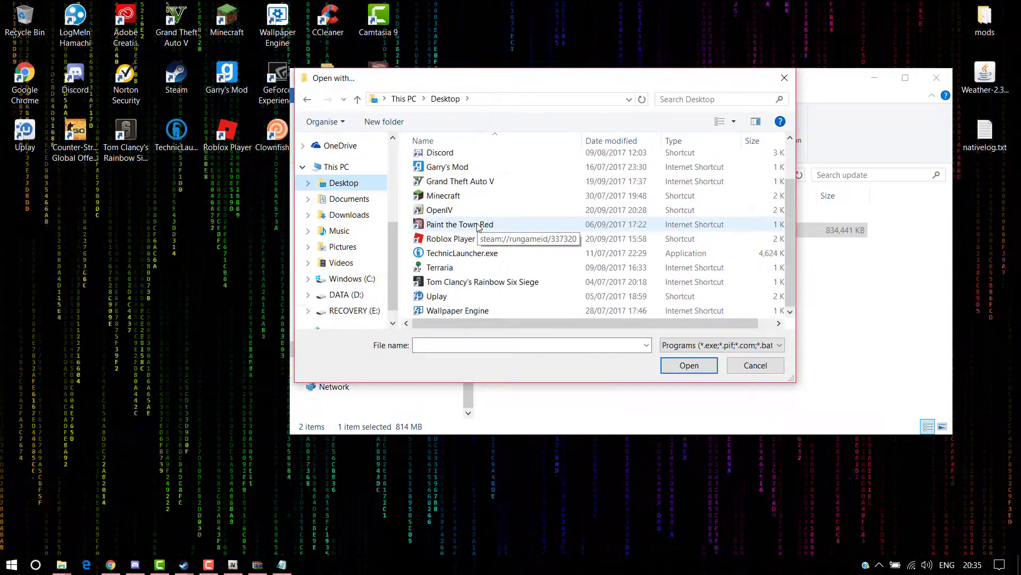
{"action": "scroll", "coordinate": [446, 197], "scroll_direction": "up", "scroll_amount": 1}
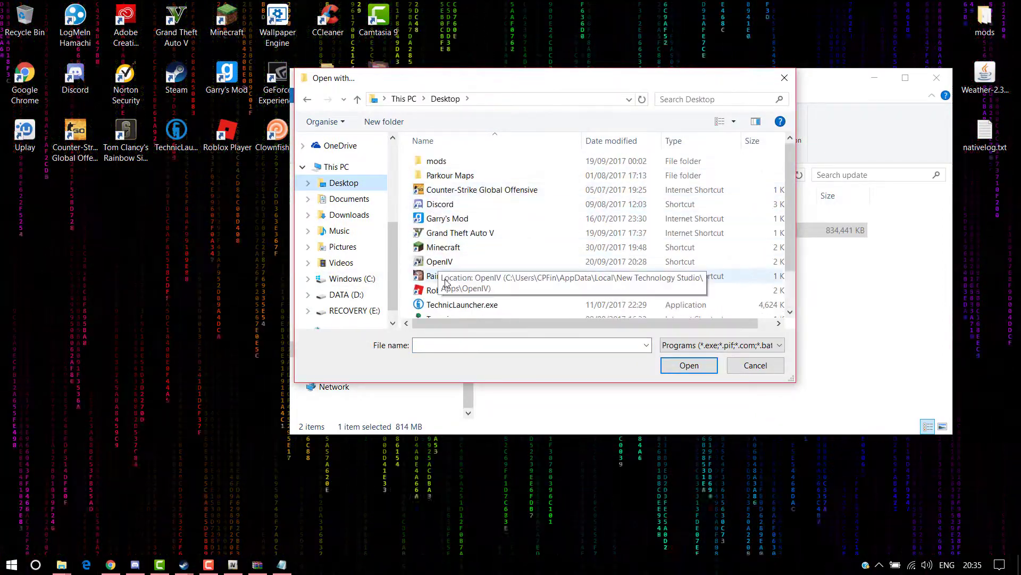
{"action": "scroll", "coordinate": [447, 266], "scroll_direction": "down", "scroll_amount": 1}
{"action": "left_click", "coordinate": [784, 79]}
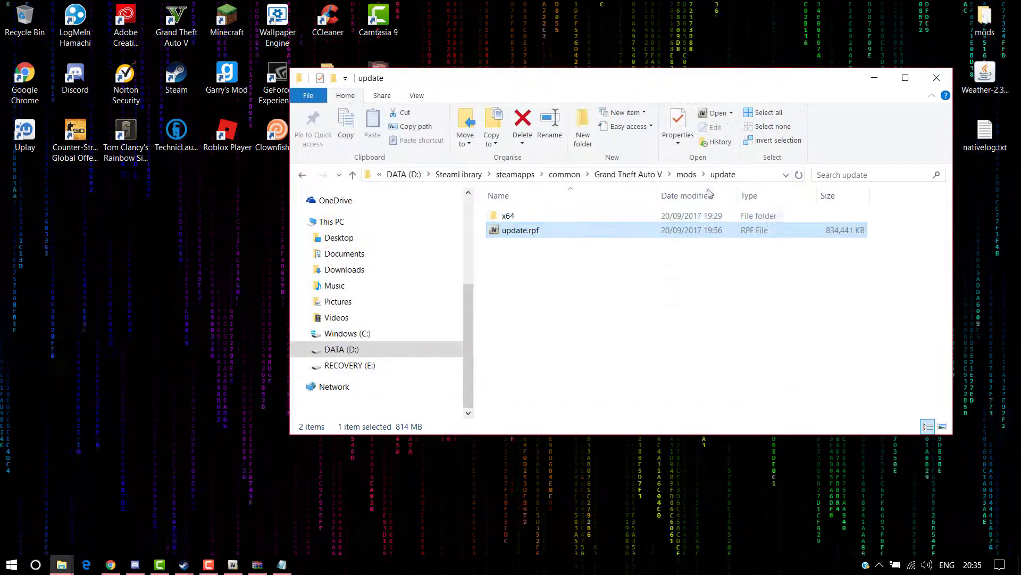
Open the mods folder's update.rpf in OpenIV and close the OpenIV window that was already running.
{"action": "left_click", "coordinate": [556, 277]}
{"action": "left_click", "coordinate": [527, 234]}
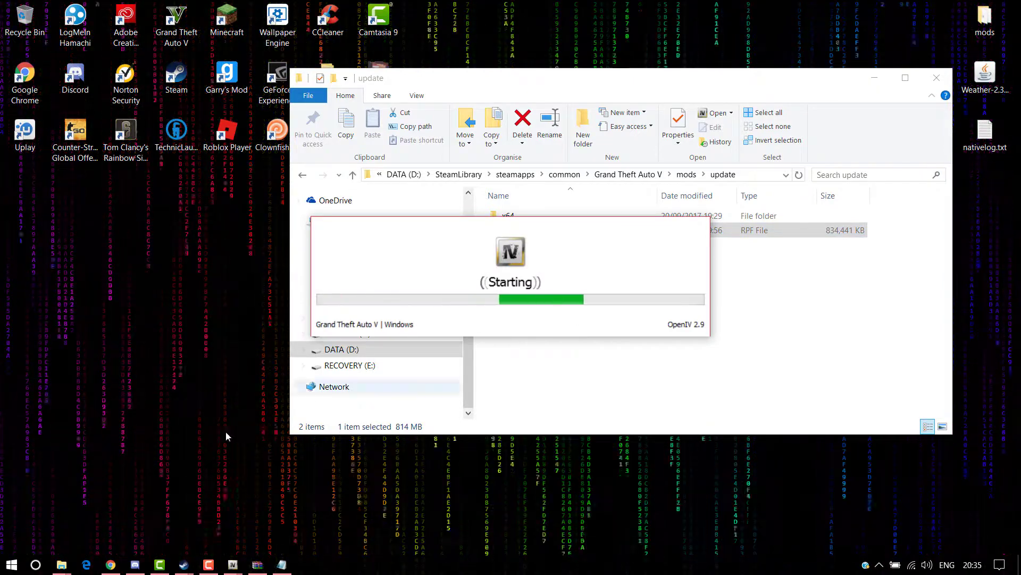
{"action": "mouse_move", "coordinate": [236, 564]}
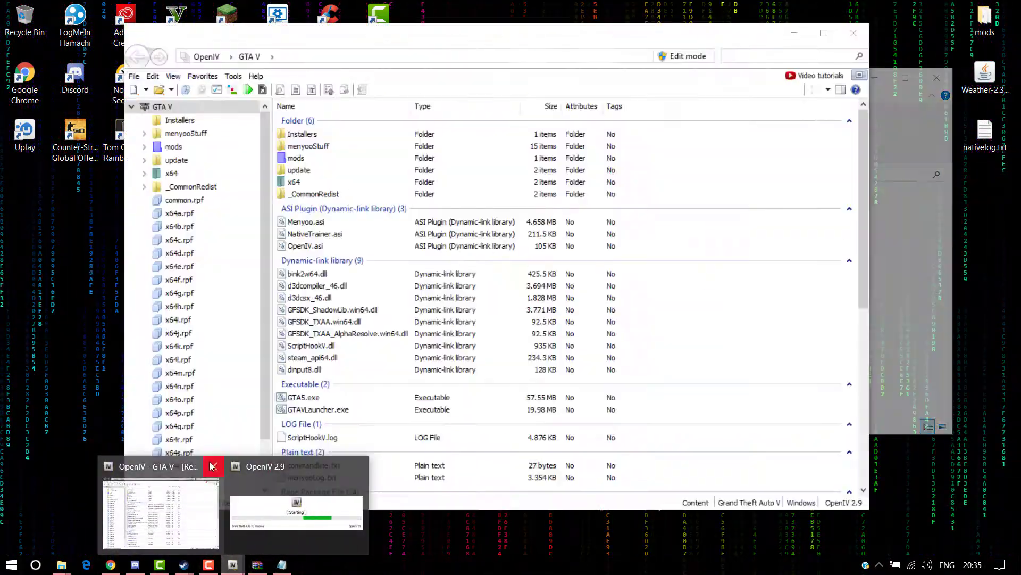
{"action": "left_click", "coordinate": [212, 467]}
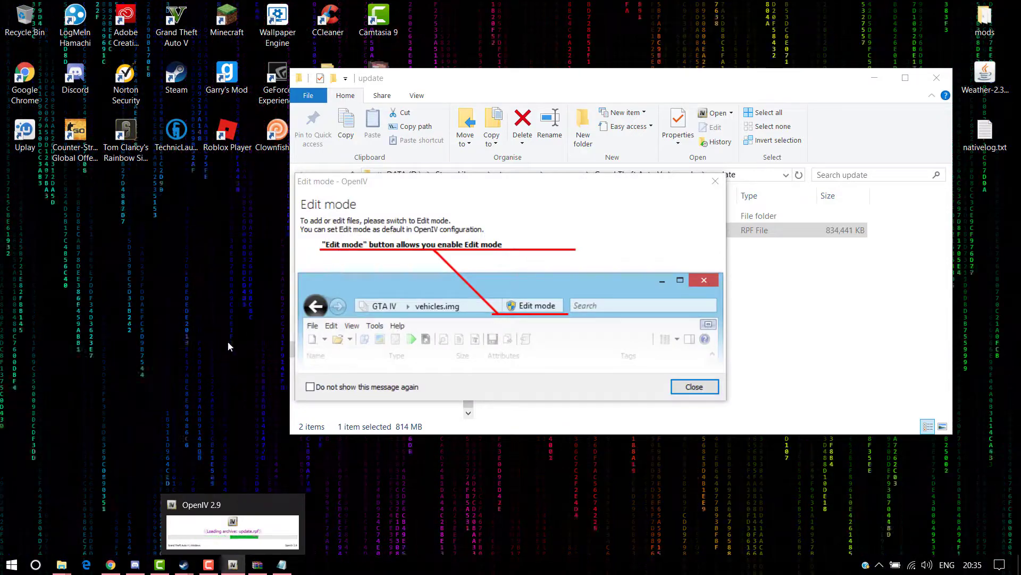
Dismiss the Edit mode notice with "Do not show this message again" enabled and reposition the OpenIV window.
{"action": "left_click_drag", "start_coordinate": [411, 187], "coordinate": [291, 137]}
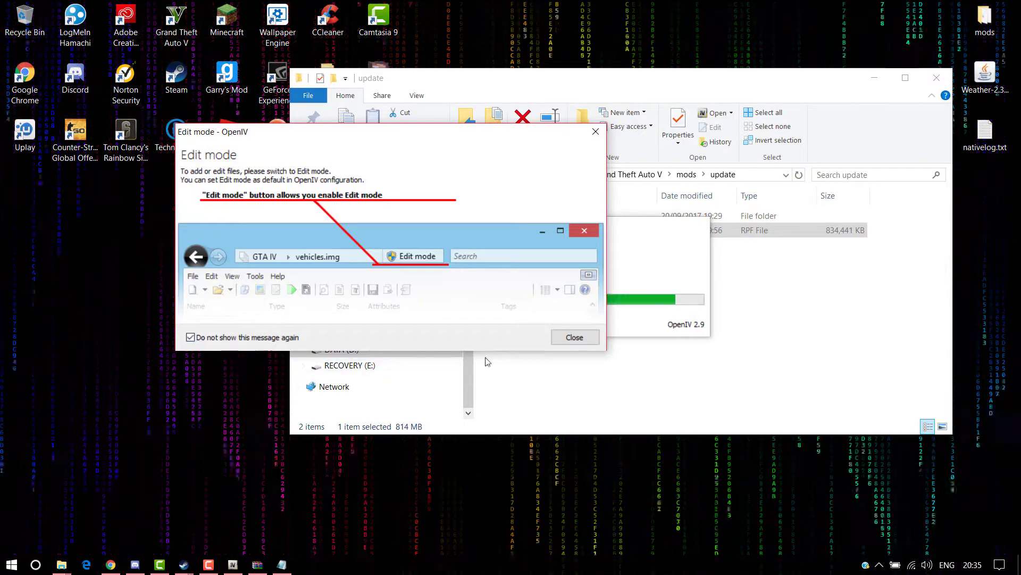
{"action": "left_click", "coordinate": [572, 338]}
{"action": "left_click_drag", "start_coordinate": [436, 60], "coordinate": [500, 46]}
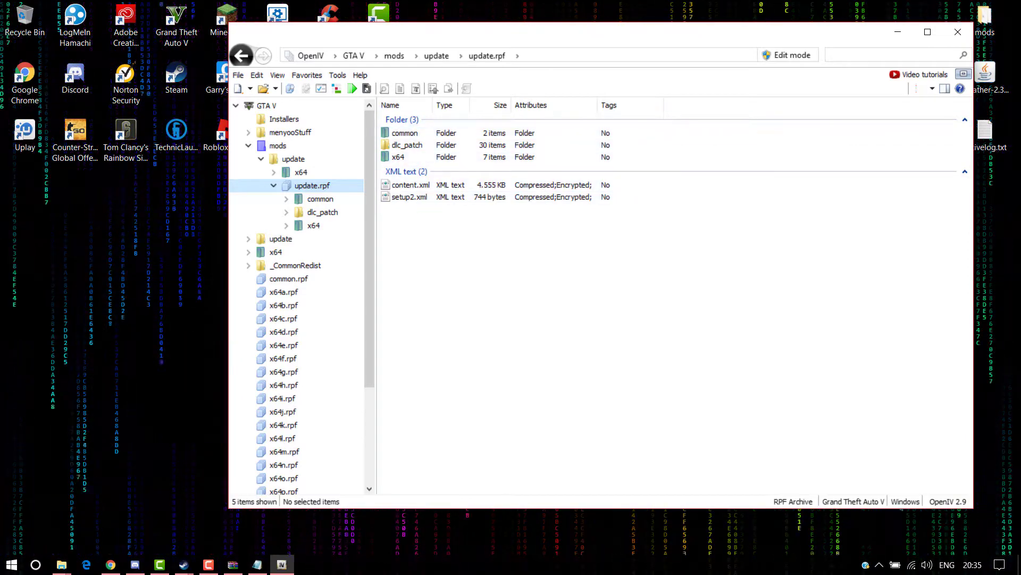
Put the Lamborghini archive window away and bring INSTRUCTION.txt forward beside OpenIV at the folder and dlclist.xml instructions.
{"action": "left_click", "coordinate": [233, 564]}
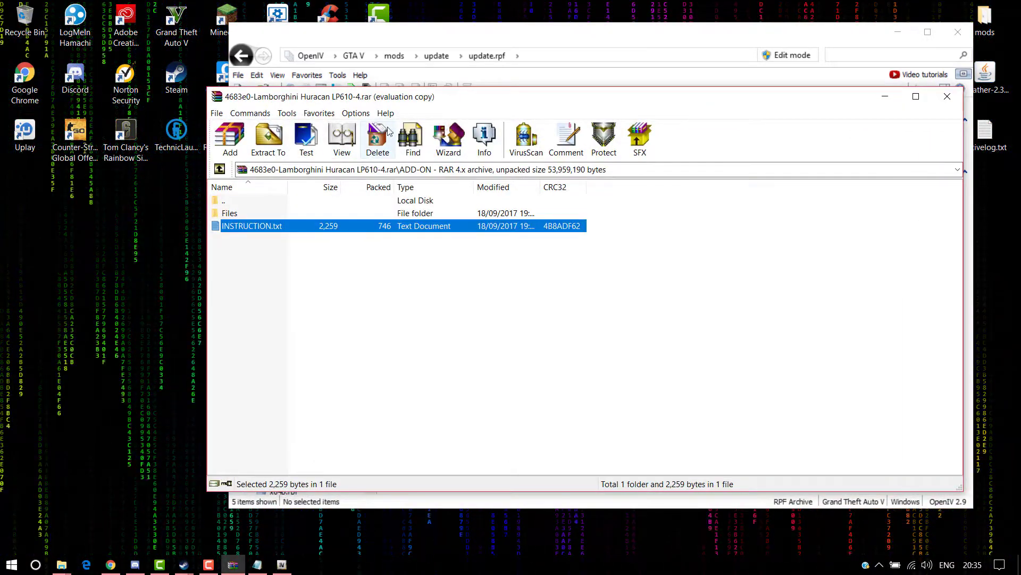
{"action": "left_click", "coordinate": [876, 101]}
{"action": "left_click", "coordinate": [257, 565]}
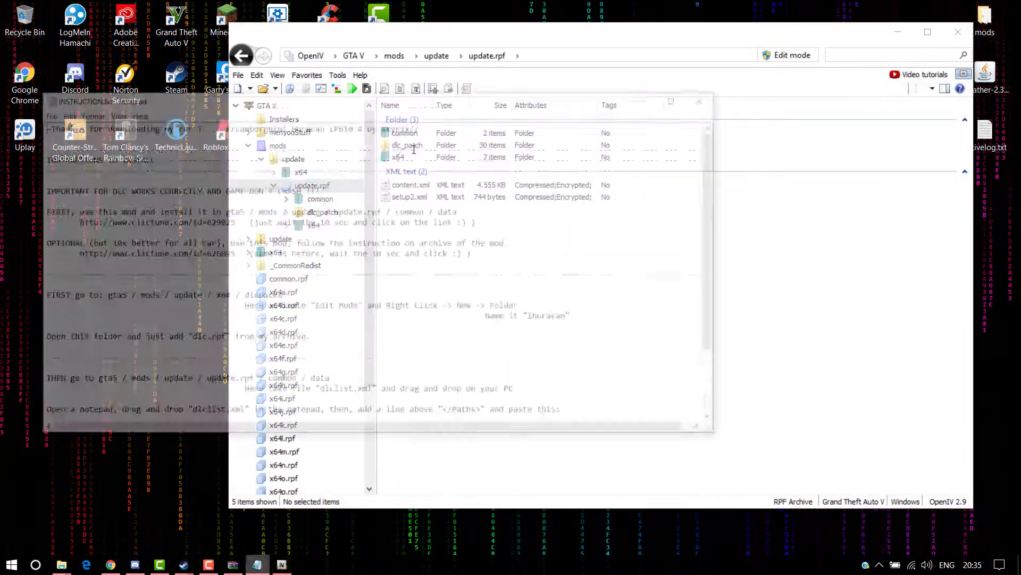
{"action": "mouse_move", "coordinate": [368, 29]}
{"action": "left_mouse_down"}
{"action": "mouse_move", "coordinate": [399, 32]}
{"action": "mouse_move", "coordinate": [374, 16]}
{"action": "left_mouse_up"}
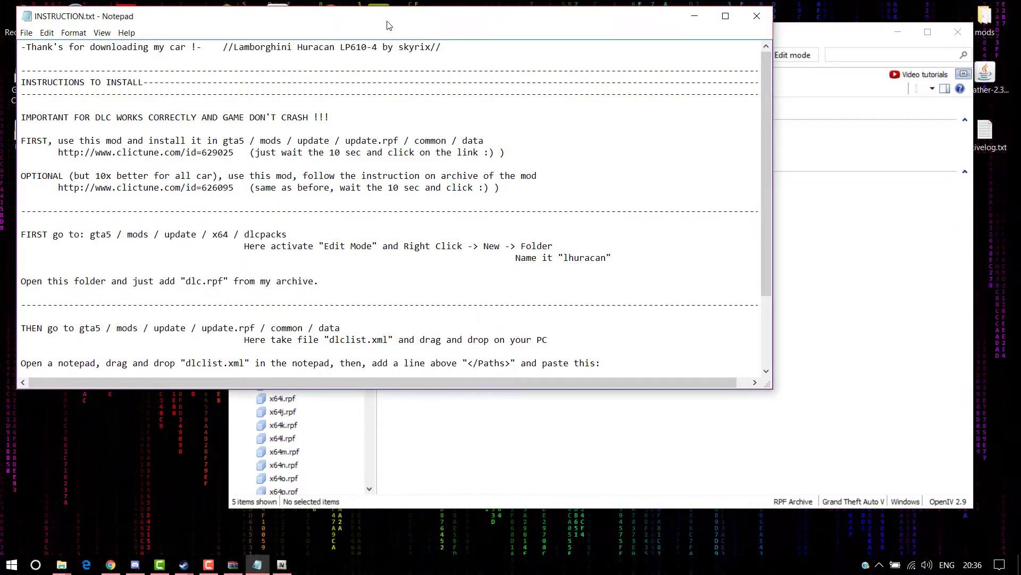
{"action": "left_click_drag", "start_coordinate": [386, 25], "coordinate": [366, 26]}
{"action": "scroll", "coordinate": [40, 143], "scroll_direction": "down", "scroll_amount": 2}
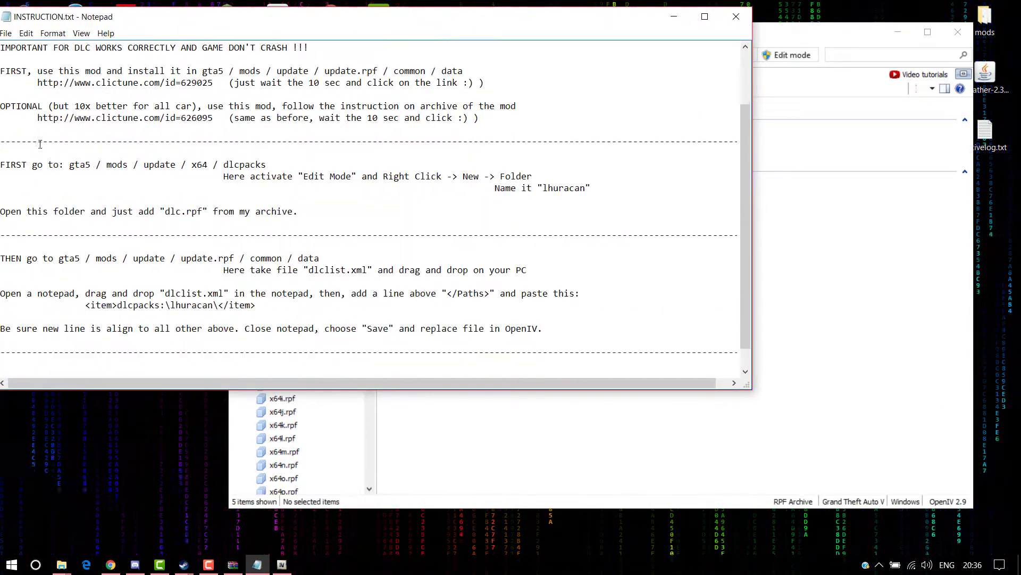
Read the dlcpacks folder path and the update.rpf / common / data path in the instructions, moving the OpenIV window aside.
{"action": "left_click_drag", "start_coordinate": [1, 164], "coordinate": [399, 160]}
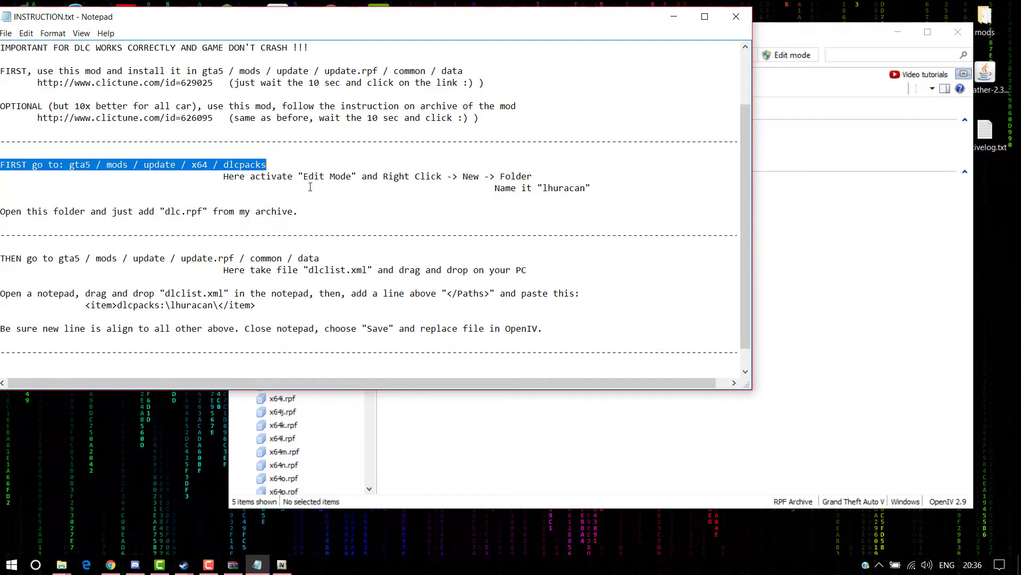
{"action": "left_click", "coordinate": [288, 186]}
{"action": "left_click_drag", "start_coordinate": [79, 164], "coordinate": [267, 164]}
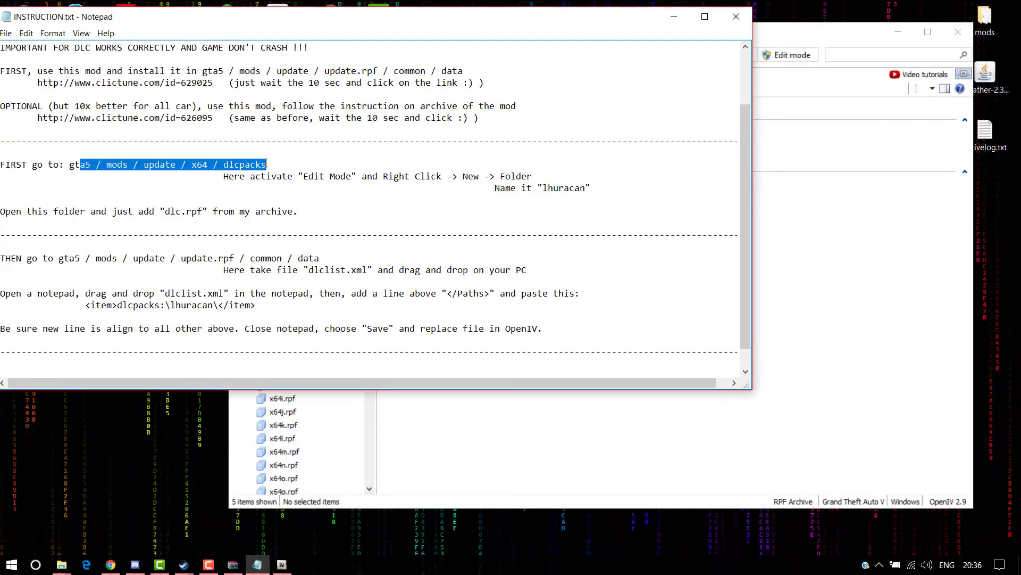
{"action": "left_click", "coordinate": [164, 191]}
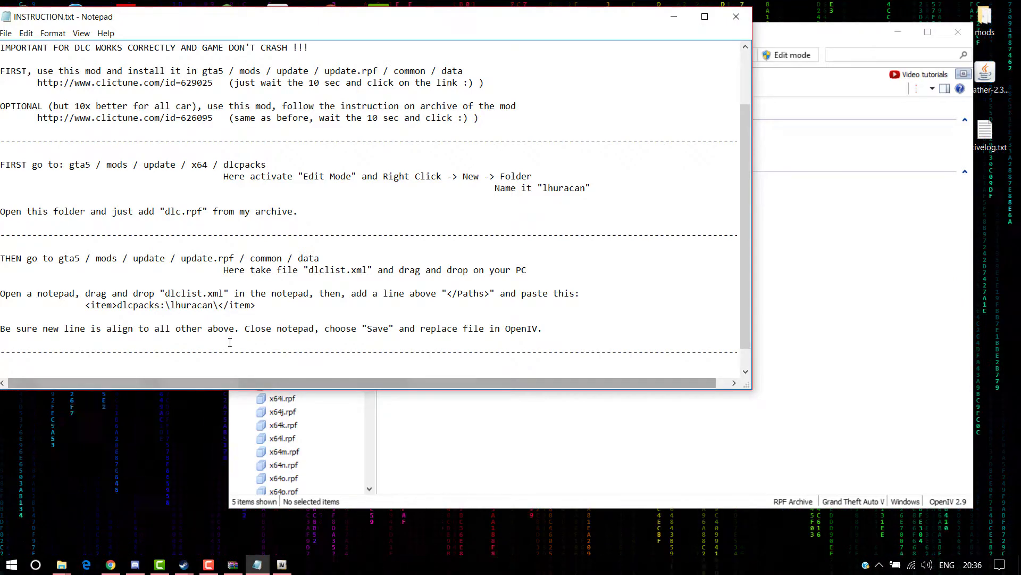
{"action": "left_click_drag", "start_coordinate": [66, 168], "coordinate": [203, 168]}
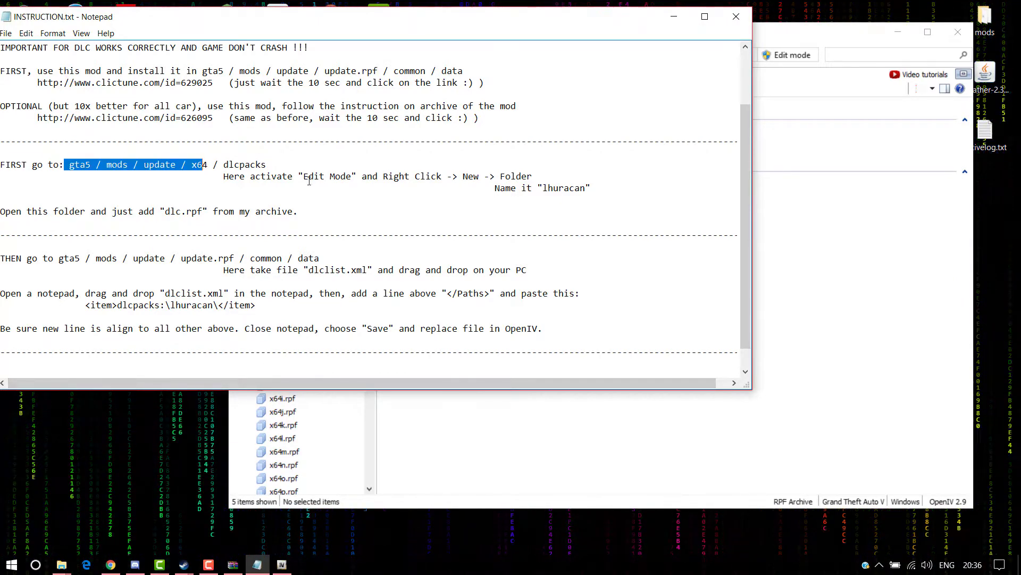
{"action": "left_click_drag", "start_coordinate": [777, 29], "coordinate": [799, 47]}
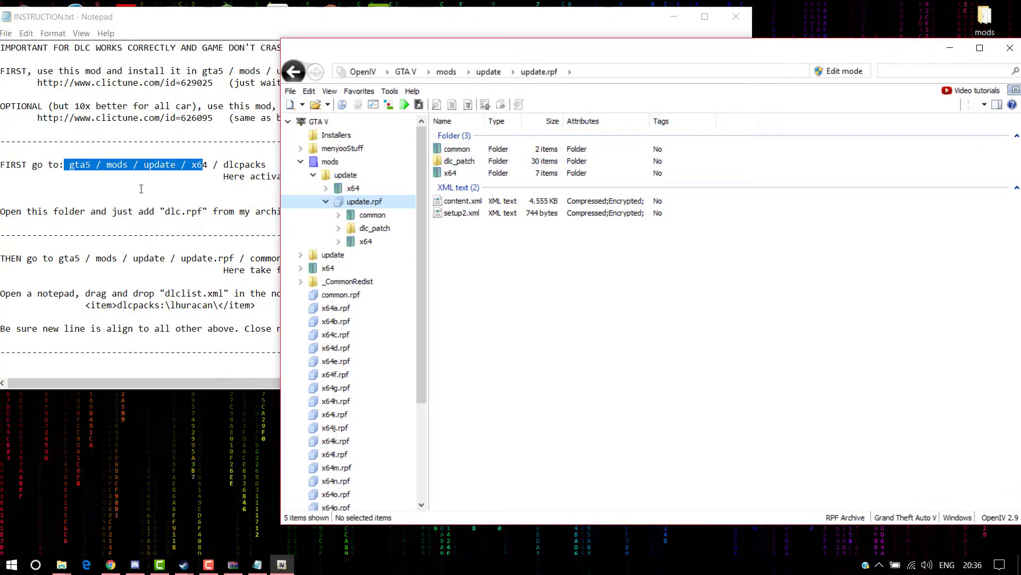
{"action": "left_click_drag", "start_coordinate": [550, 53], "coordinate": [645, 75]}
{"action": "left_click", "coordinate": [219, 176]}
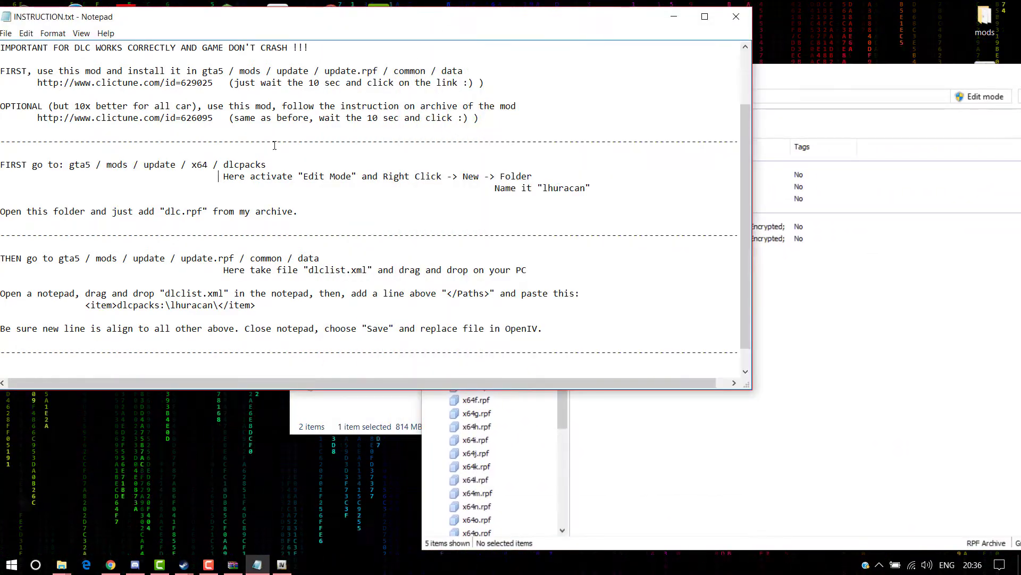
{"action": "double_click", "coordinate": [232, 164]}
{"action": "left_click", "coordinate": [155, 243]}
{"action": "left_click_drag", "start_coordinate": [43, 271], "coordinate": [267, 259]}
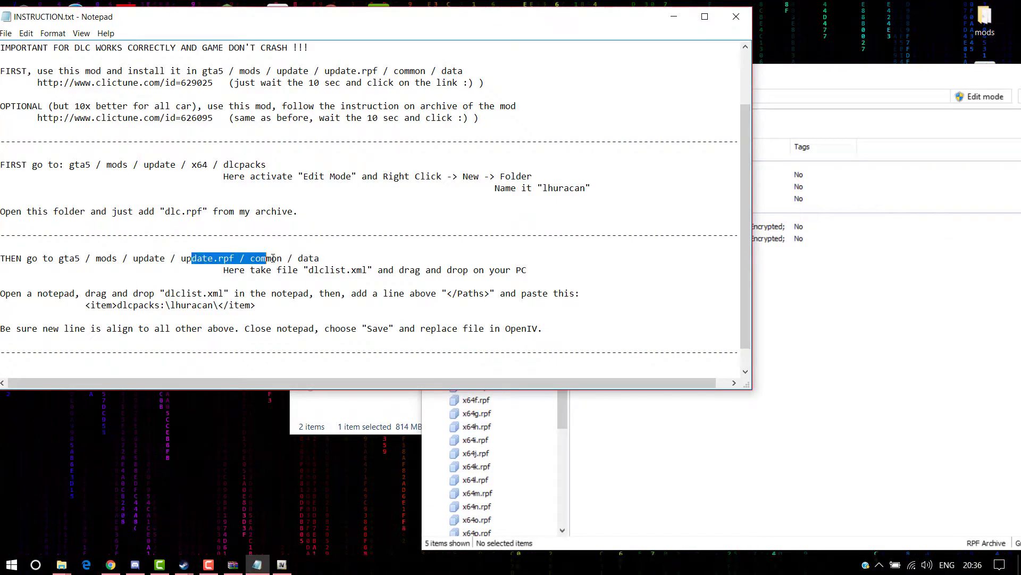
Go to the common / data folder inside the mods copy of update.rpf in OpenIV.
{"action": "left_click", "coordinate": [859, 267]}
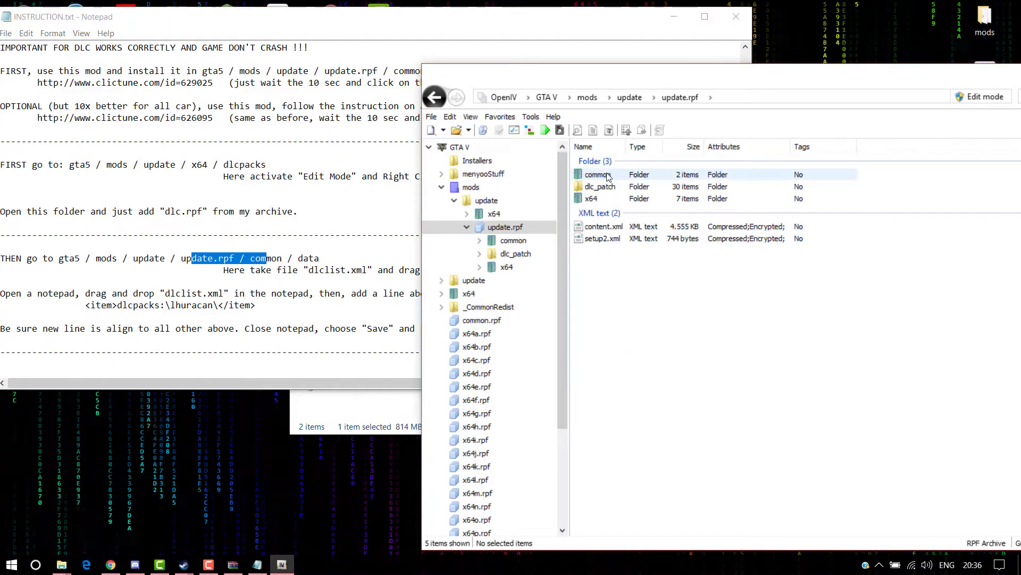
{"action": "double_click", "coordinate": [596, 175]}
{"action": "left_click", "coordinate": [591, 175]}
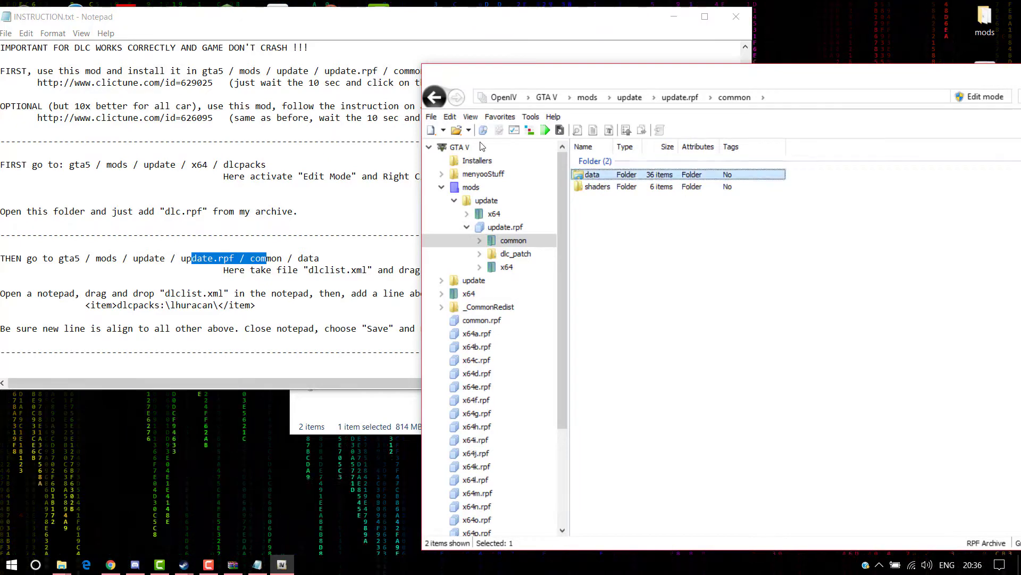
{"action": "key", "text": "Return"}
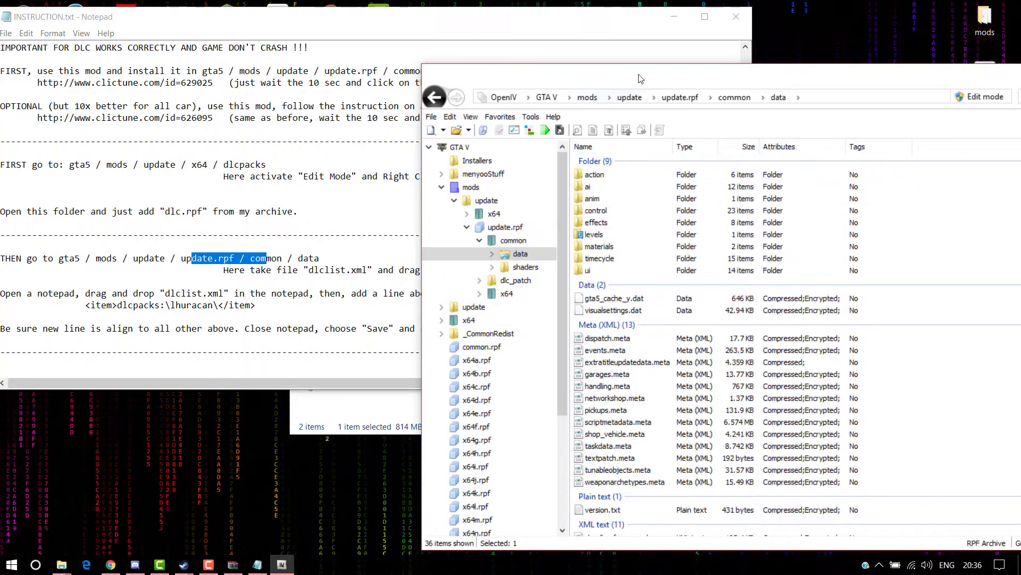
{"action": "left_click_drag", "start_coordinate": [642, 79], "coordinate": [612, 78]}
Check the file name in the instructions and copy dlclist.xml from OpenIV's data folder to the desktop, with the instructions minimised.
{"action": "left_click", "coordinate": [272, 235]}
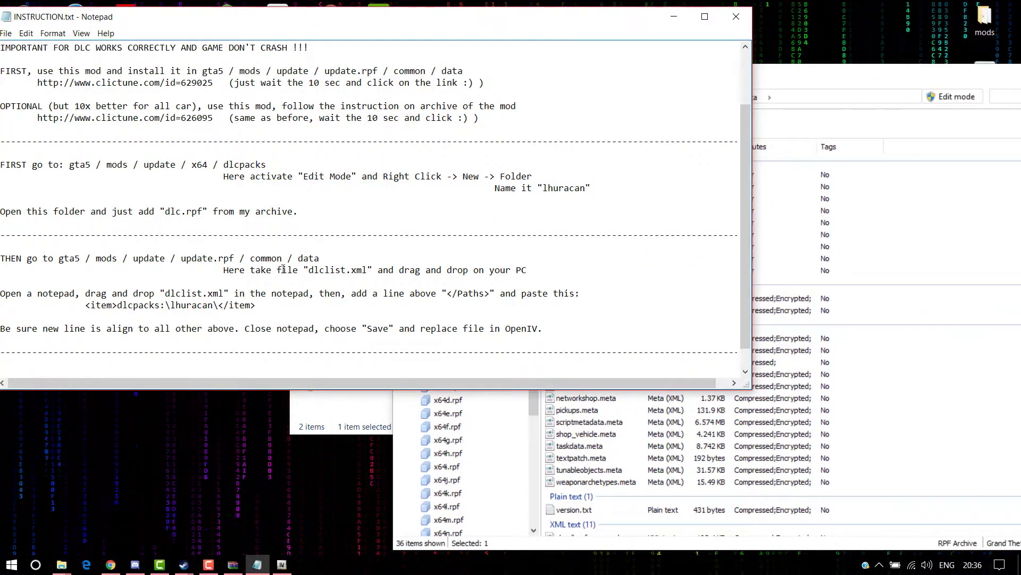
{"action": "left_click_drag", "start_coordinate": [313, 270], "coordinate": [383, 272]}
{"action": "left_click", "coordinate": [429, 280]}
{"action": "left_click", "coordinate": [860, 395]}
{"action": "left_click", "coordinate": [636, 351]}
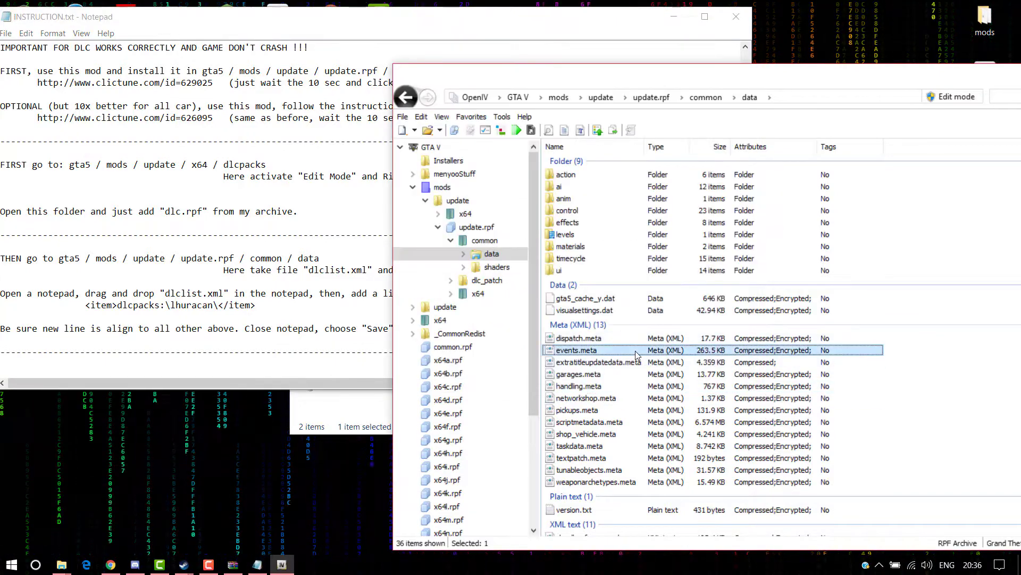
{"action": "key", "text": "d"}
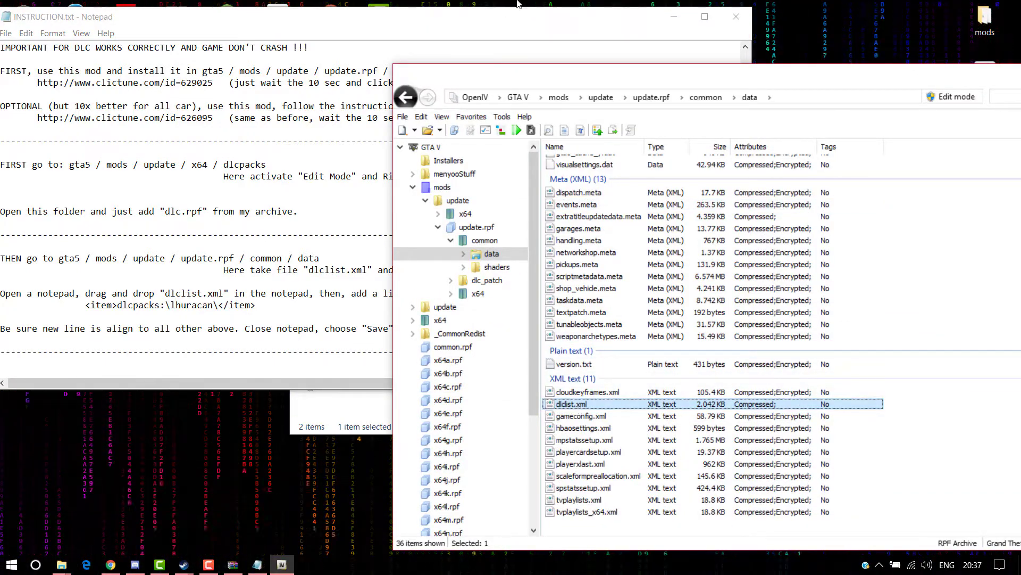
{"action": "left_click", "coordinate": [664, 23]}
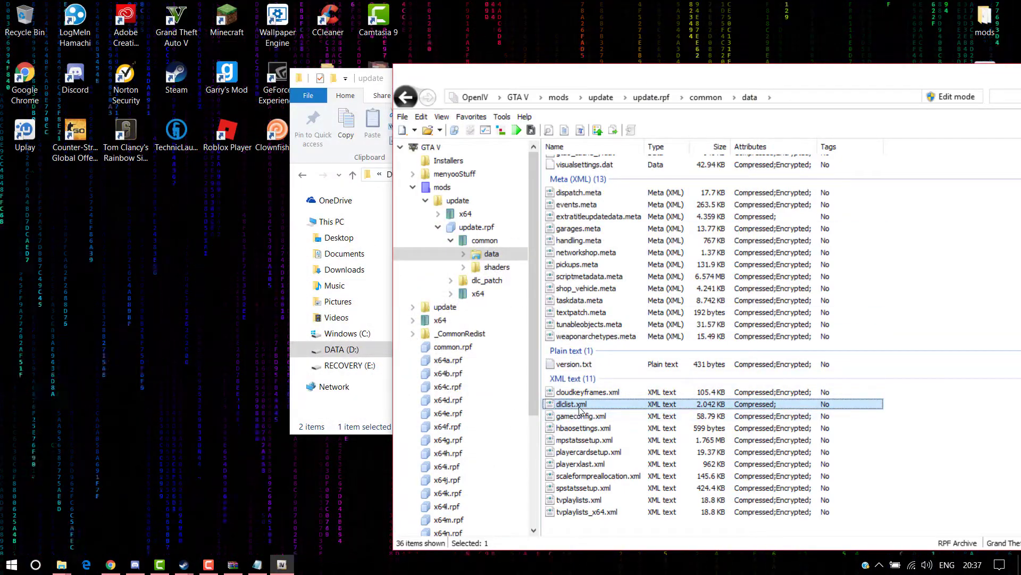
{"action": "left_click_drag", "start_coordinate": [381, 374], "coordinate": [128, 332]}
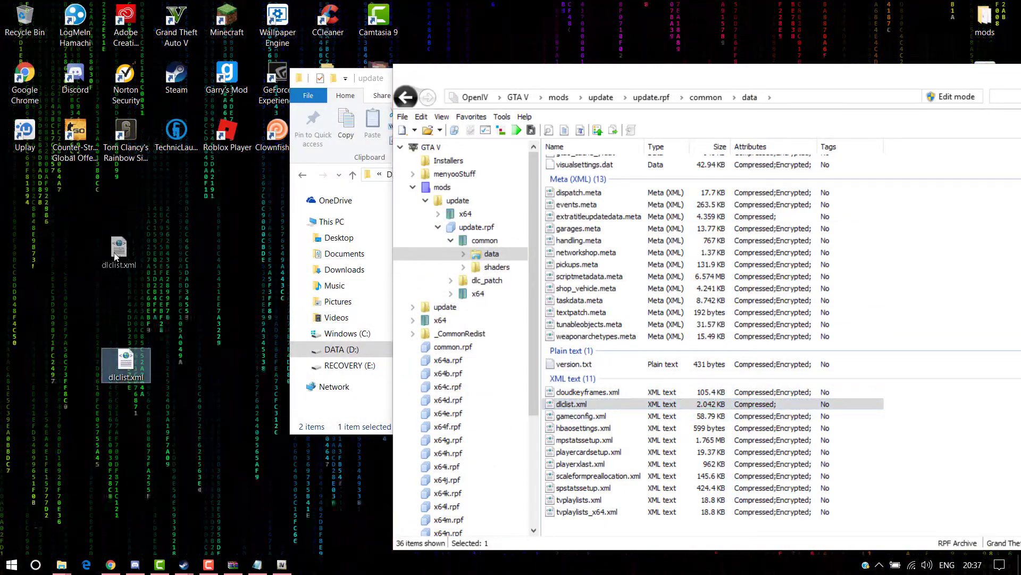
Open the desktop copy of dlclist.xml in Notepad.
{"action": "right_click", "coordinate": [119, 258]}
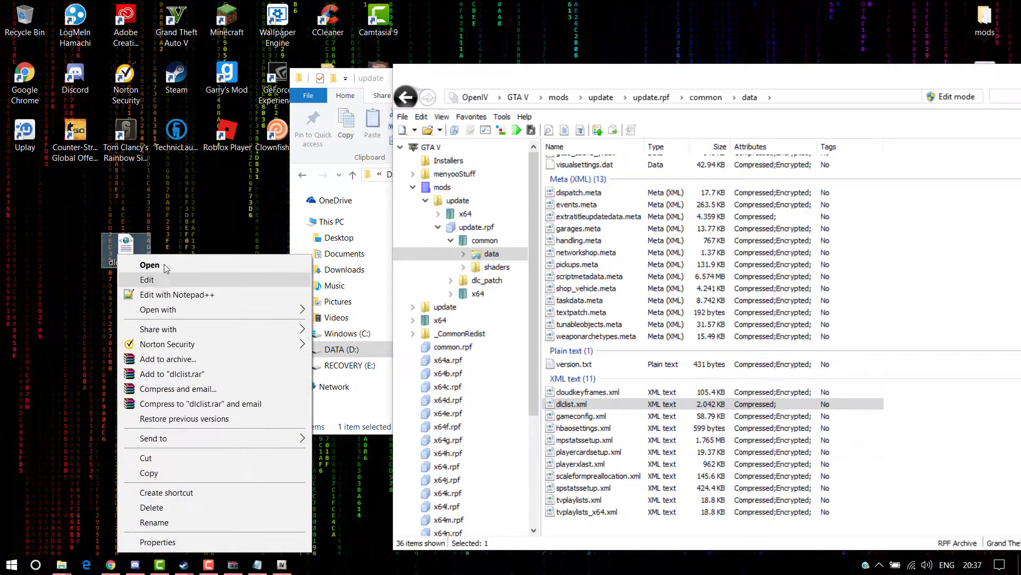
{"action": "mouse_move", "coordinate": [163, 310]}
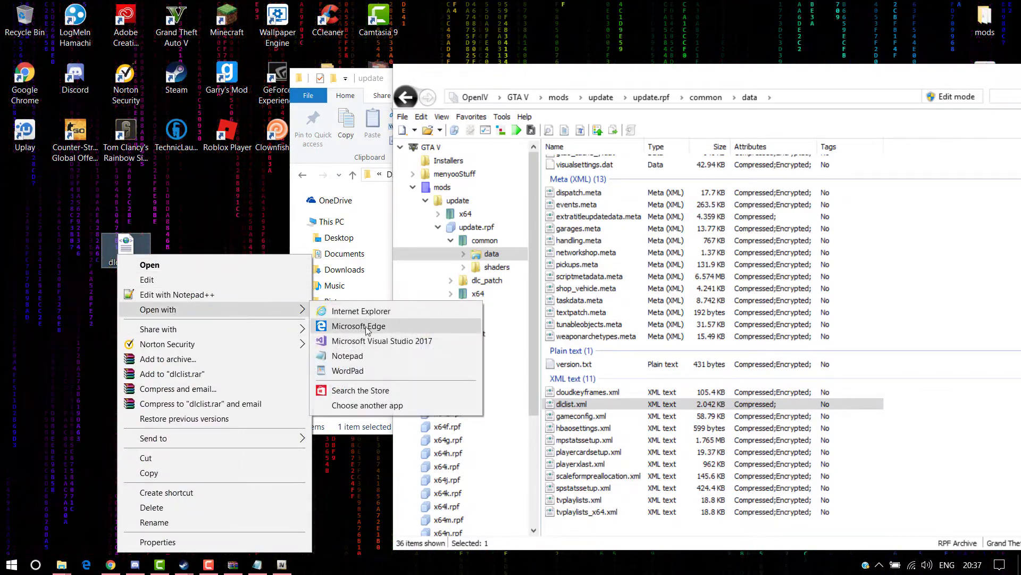
{"action": "left_click", "coordinate": [352, 357]}
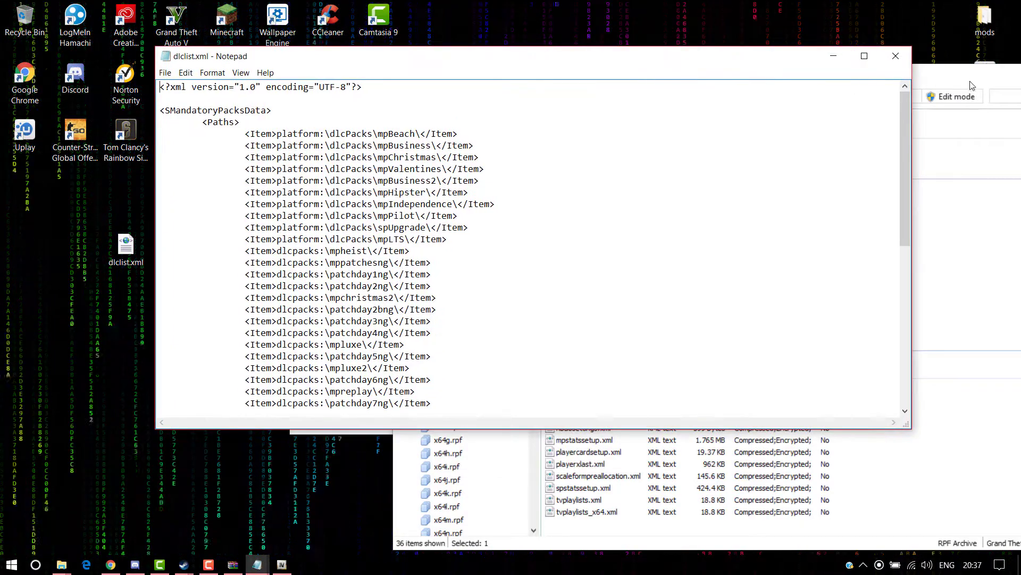
Turn on edit mode in OpenIV and accept that changes are saved automatically.
{"action": "left_click_drag", "start_coordinate": [973, 86], "coordinate": [773, 86]}
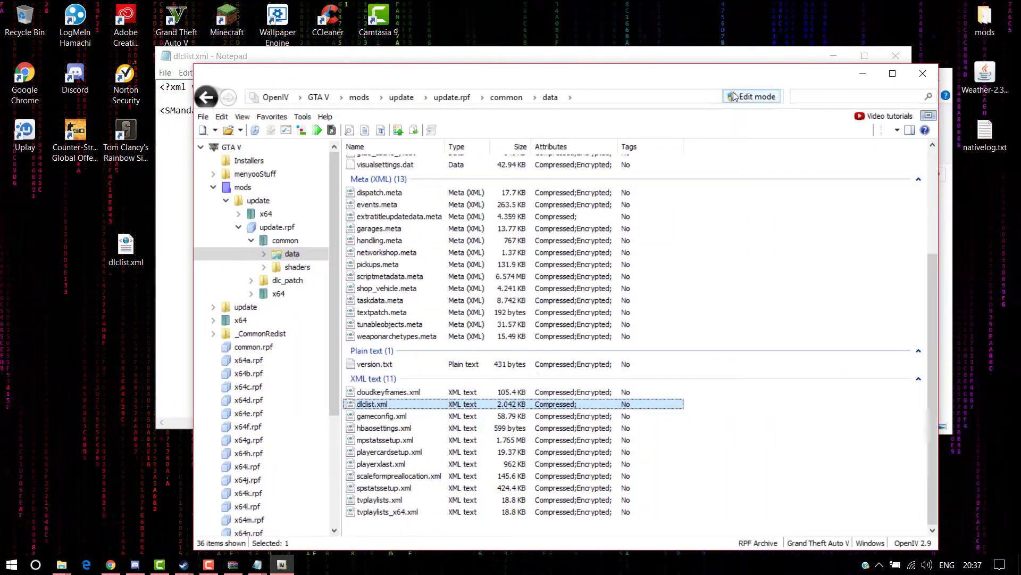
{"action": "left_click", "coordinate": [764, 101]}
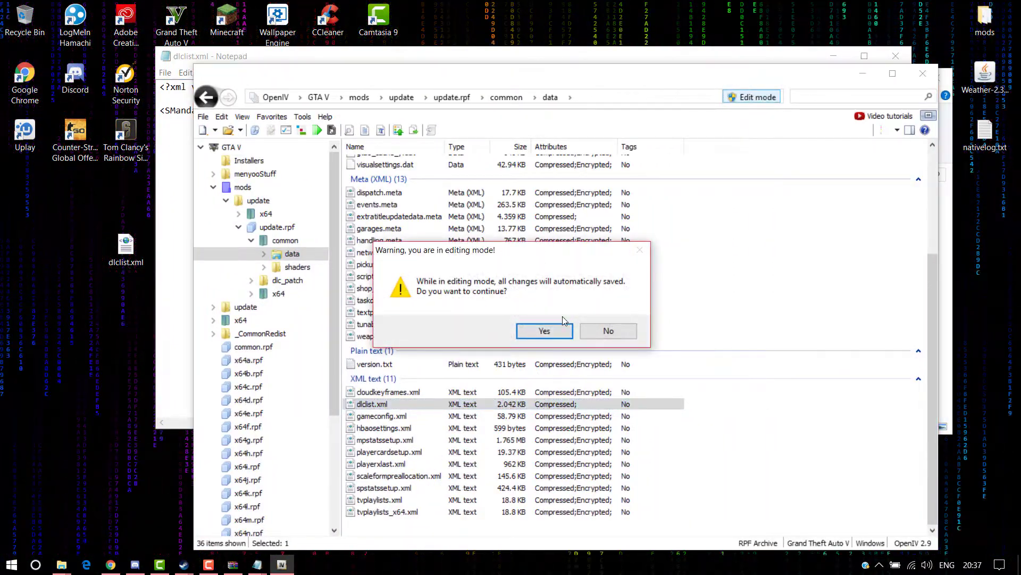
{"action": "left_click", "coordinate": [544, 331]}
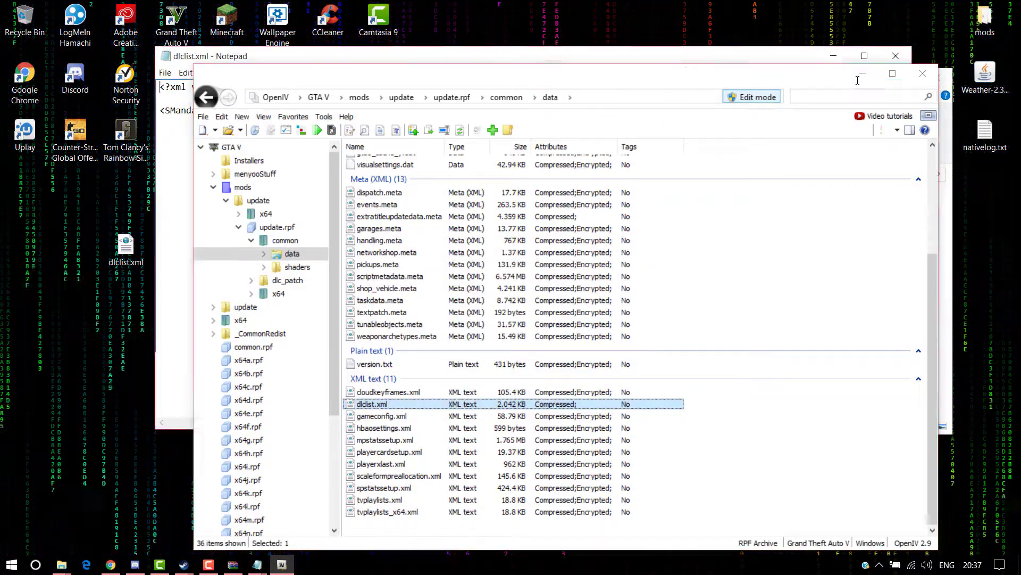
Copy the line <item>dlcpacks:\lhuracan\</item> from INSTRUCTION.txt.
{"action": "left_click", "coordinate": [534, 58]}
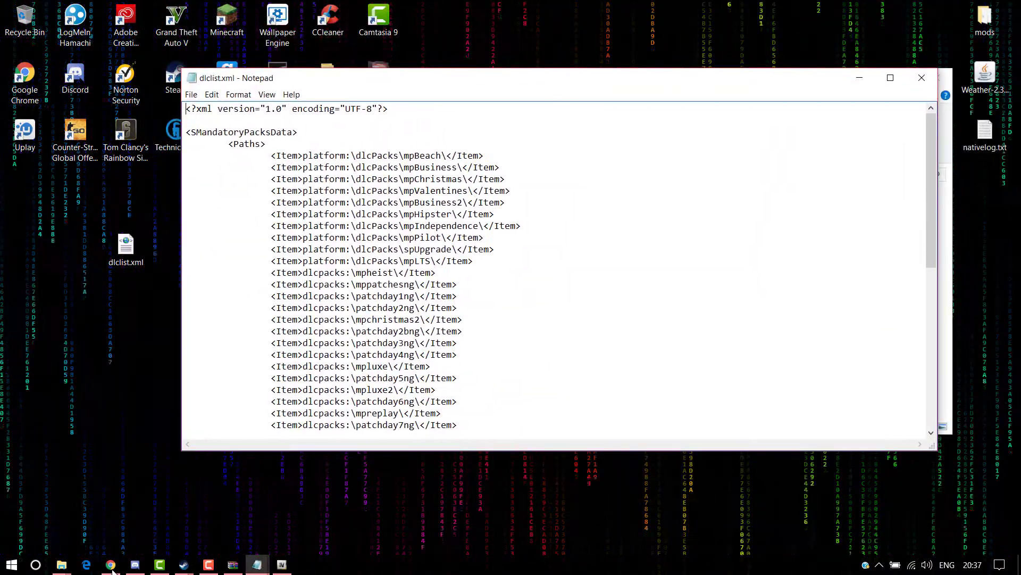
{"action": "mouse_move", "coordinate": [257, 564]}
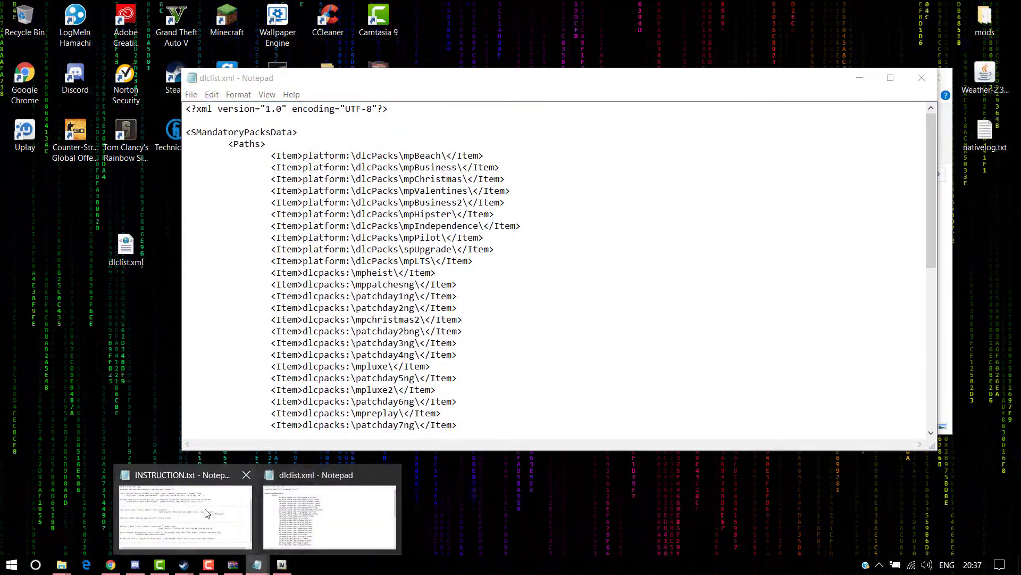
{"action": "left_click", "coordinate": [170, 506]}
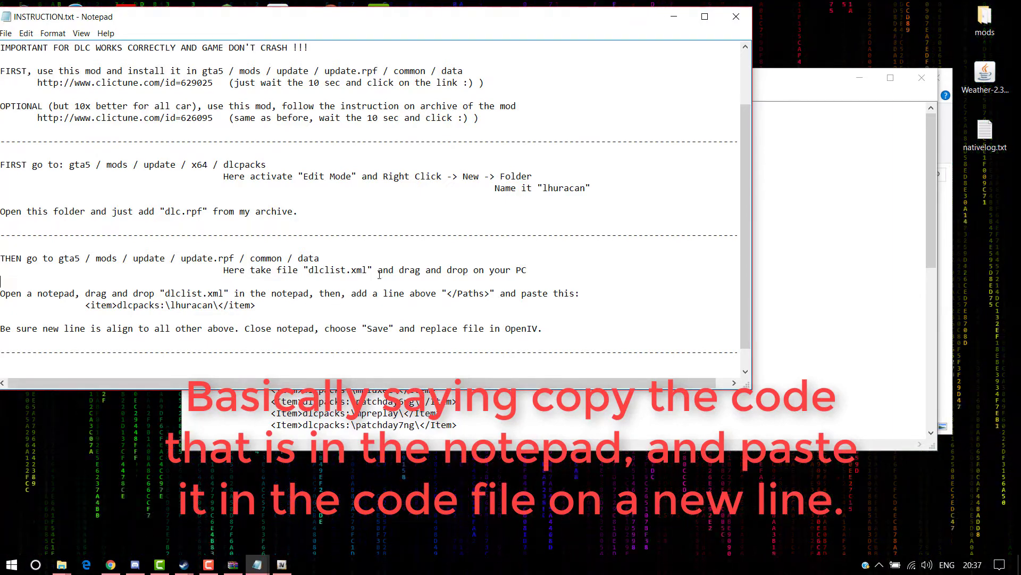
{"action": "left_click_drag", "start_coordinate": [89, 306], "coordinate": [266, 312]}
{"action": "key", "text": "ctrl+c"}
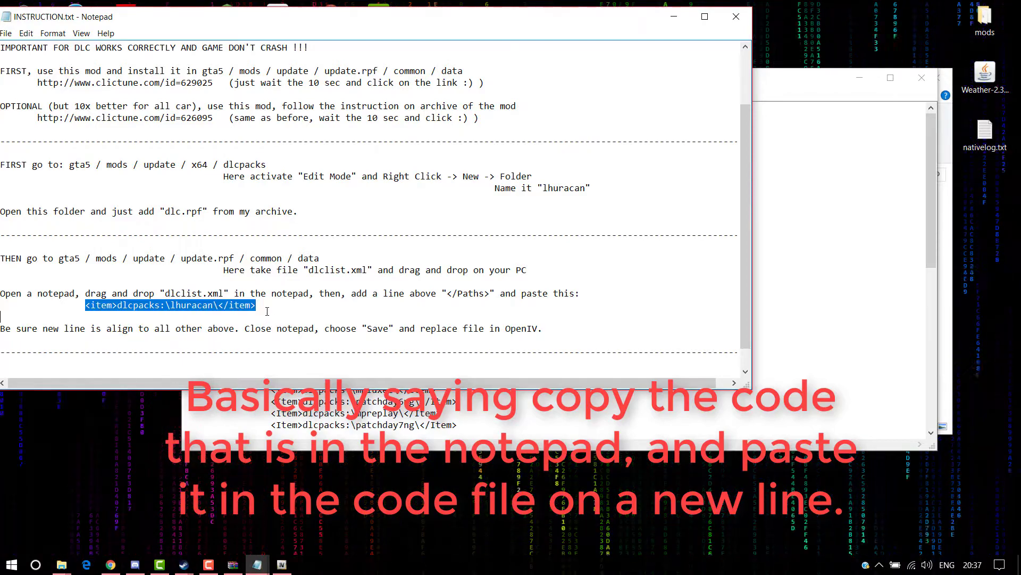
Add an indented blank line below the c63s item, above </Paths>, in the desktop copy of dlclist.xml.
{"action": "left_click", "coordinate": [802, 255]}
{"action": "scroll", "coordinate": [506, 290], "scroll_direction": "down", "scroll_amount": 10}
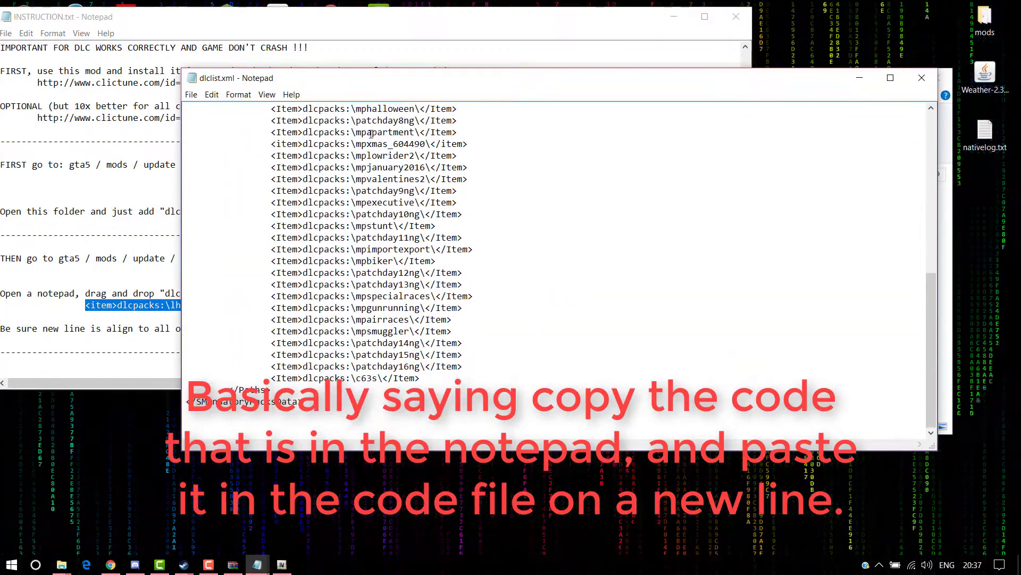
{"action": "left_click_drag", "start_coordinate": [402, 80], "coordinate": [598, 85]}
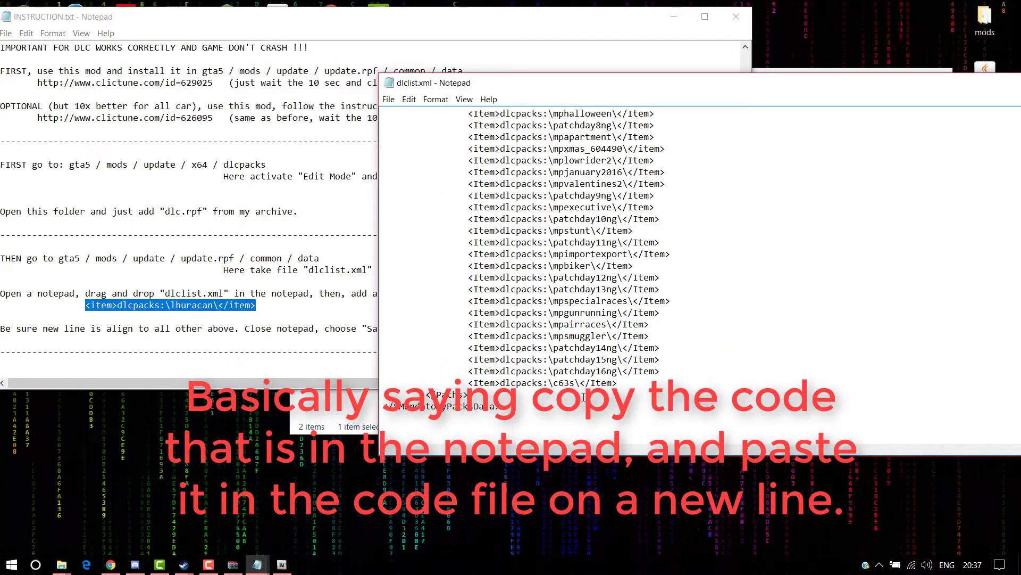
{"action": "left_click", "coordinate": [626, 386]}
{"action": "key", "text": "Return"}
{"action": "key", "text": "Tab"}
{"action": "key", "text": "Tab"}
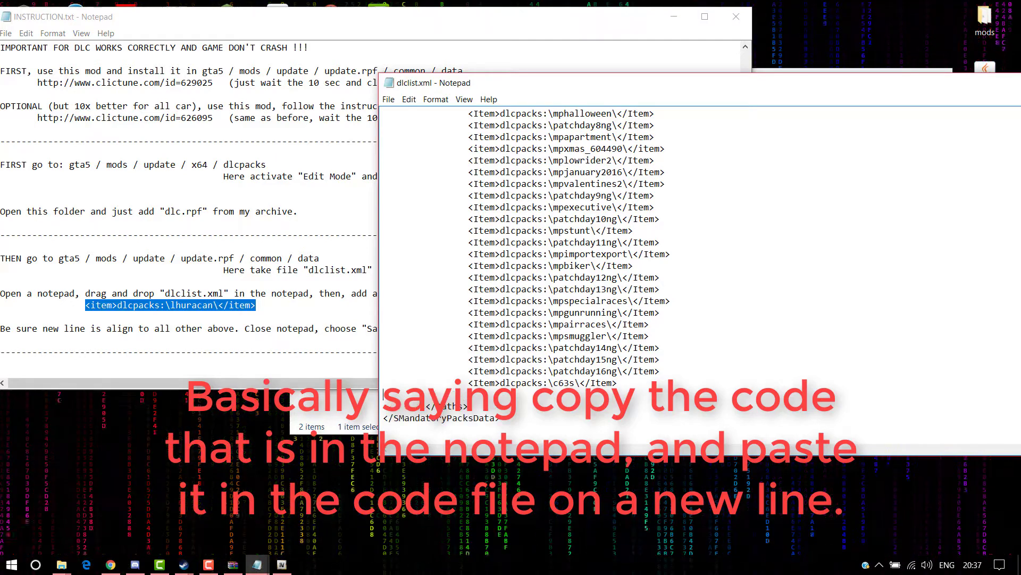
Reselect the lhuracan item line in the instructions and paste it on the blank line above </Paths> in dlclist.xml.
{"action": "left_click", "coordinate": [172, 305]}
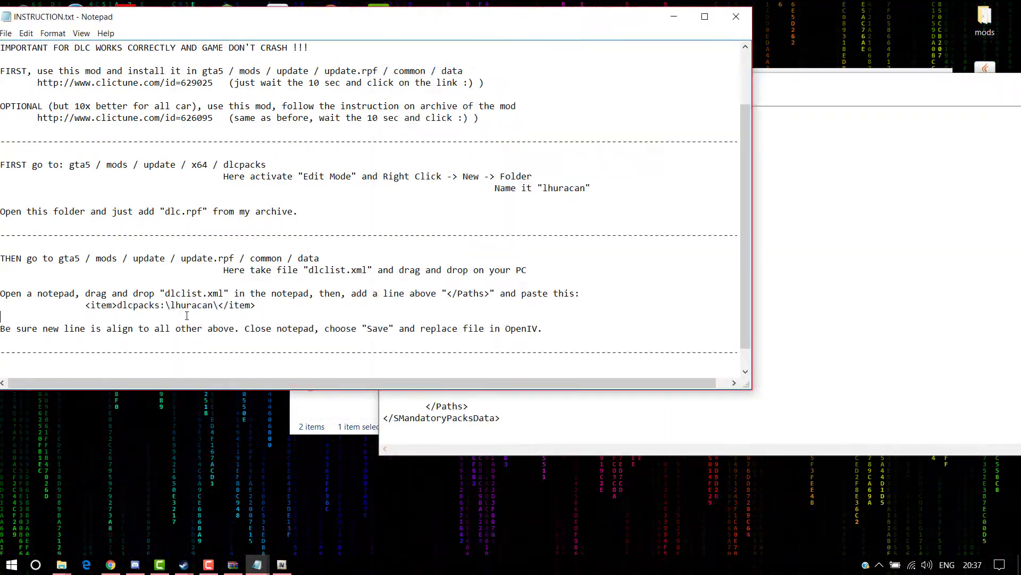
{"action": "left_click_drag", "start_coordinate": [187, 316], "coordinate": [91, 309]}
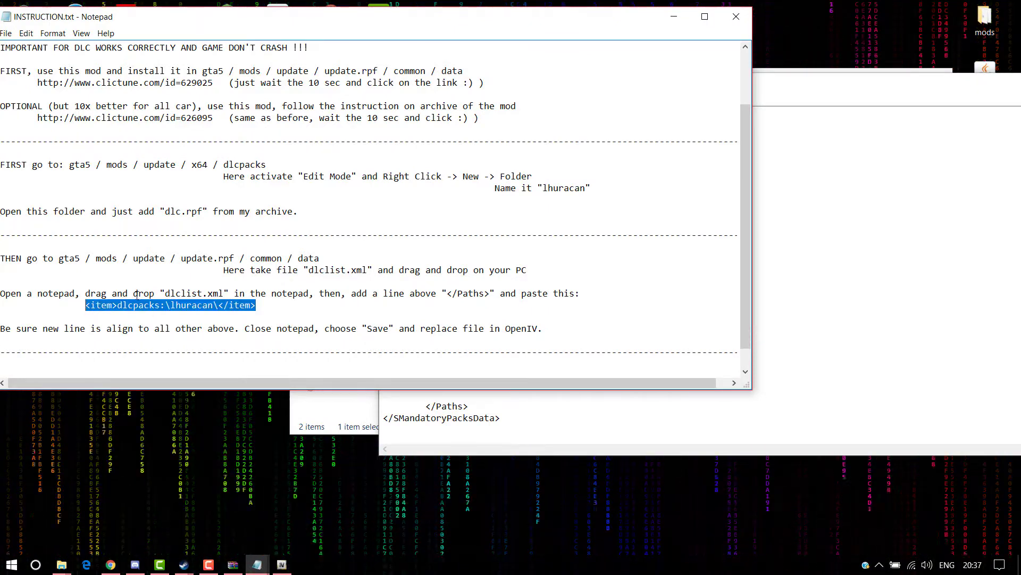
{"action": "left_click", "coordinate": [490, 393]}
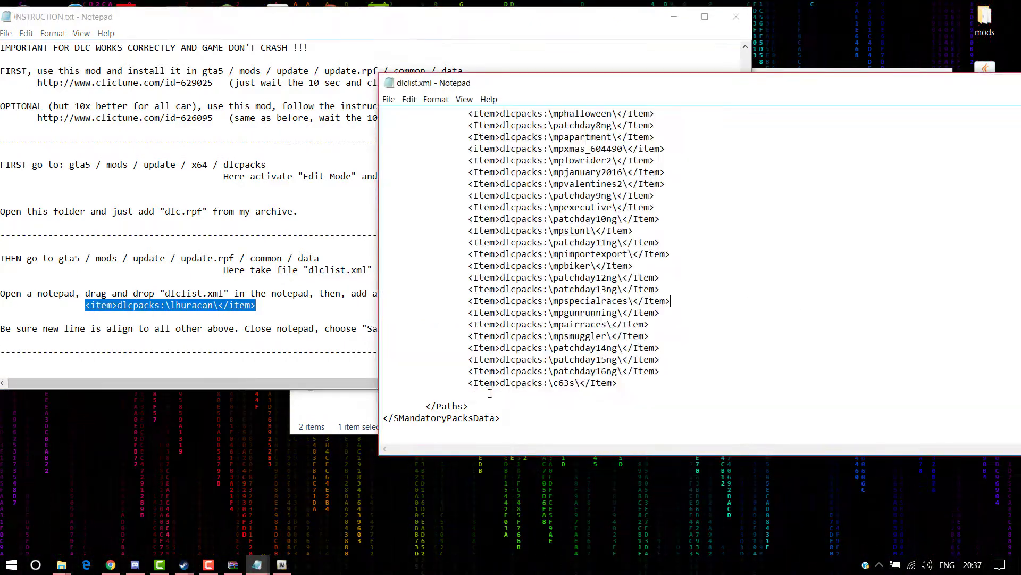
{"action": "key", "text": "ctrl+v"}
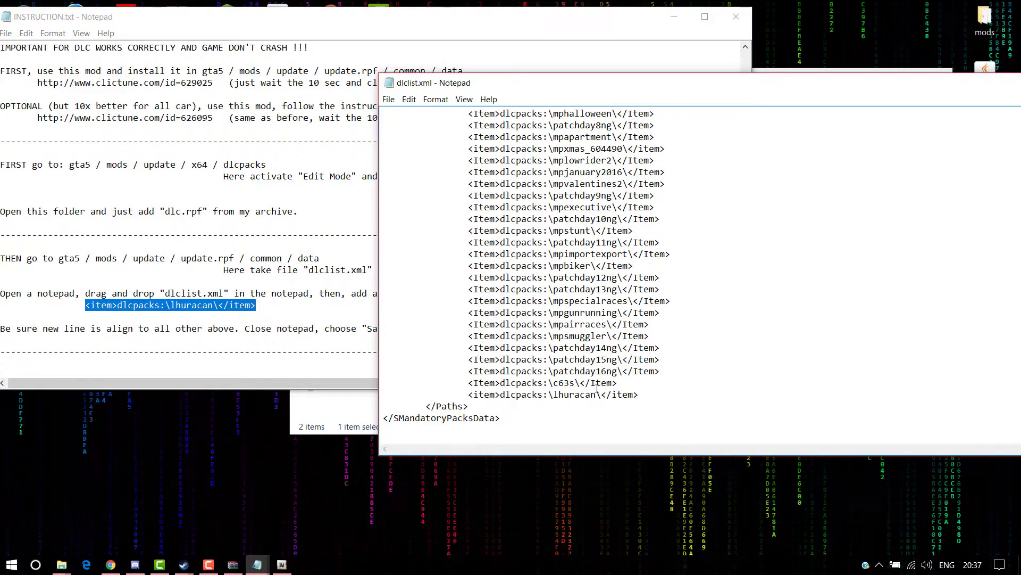
Check the pasted lhuracan line's alignment against the other items and its text against the instructions.
{"action": "left_click_drag", "start_coordinate": [617, 383], "coordinate": [523, 243]}
{"action": "left_click", "coordinate": [646, 396]}
{"action": "left_click_drag", "start_coordinate": [668, 393], "coordinate": [477, 393]}
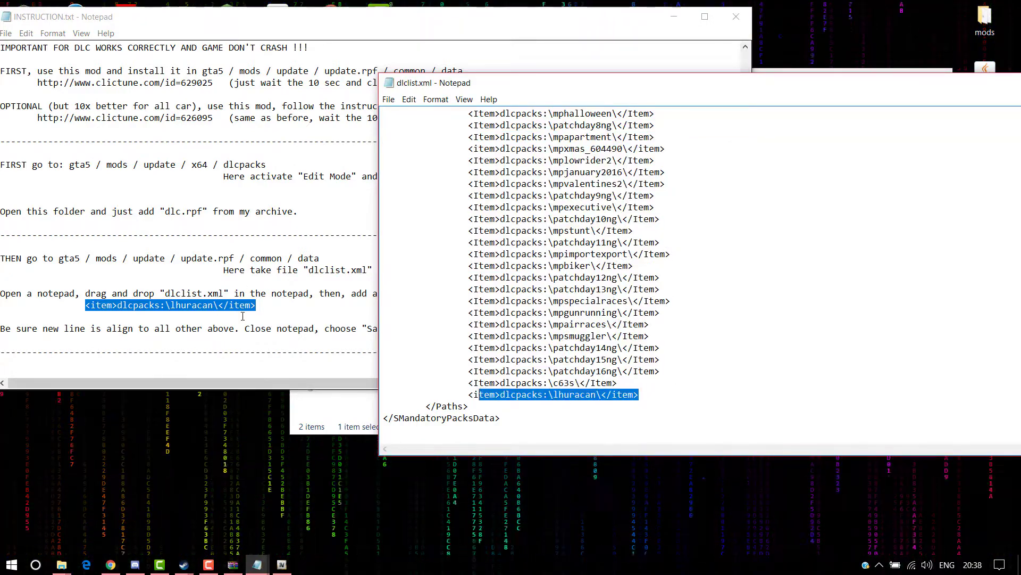
{"action": "left_click", "coordinate": [256, 293]}
{"action": "left_click", "coordinate": [876, 280]}
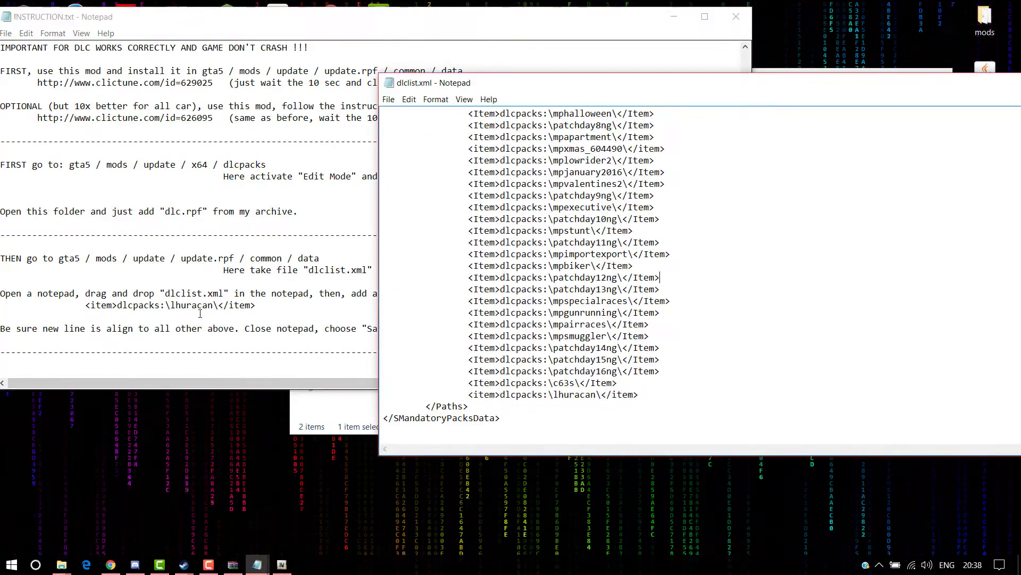
Move the instructions slightly aside and save the edited dlclist.xml.
{"action": "mouse_move", "coordinate": [298, 21]}
{"action": "left_mouse_down"}
{"action": "mouse_move", "coordinate": [321, 21]}
{"action": "mouse_move", "coordinate": [287, 17]}
{"action": "left_mouse_up"}
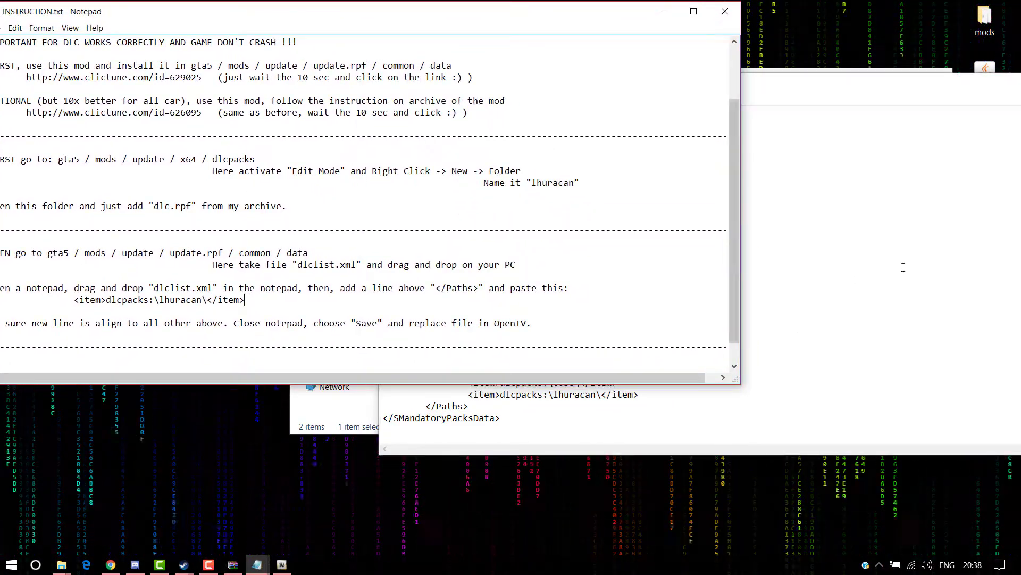
{"action": "left_click", "coordinate": [861, 254]}
{"action": "left_click", "coordinate": [388, 100]}
{"action": "left_click", "coordinate": [404, 138]}
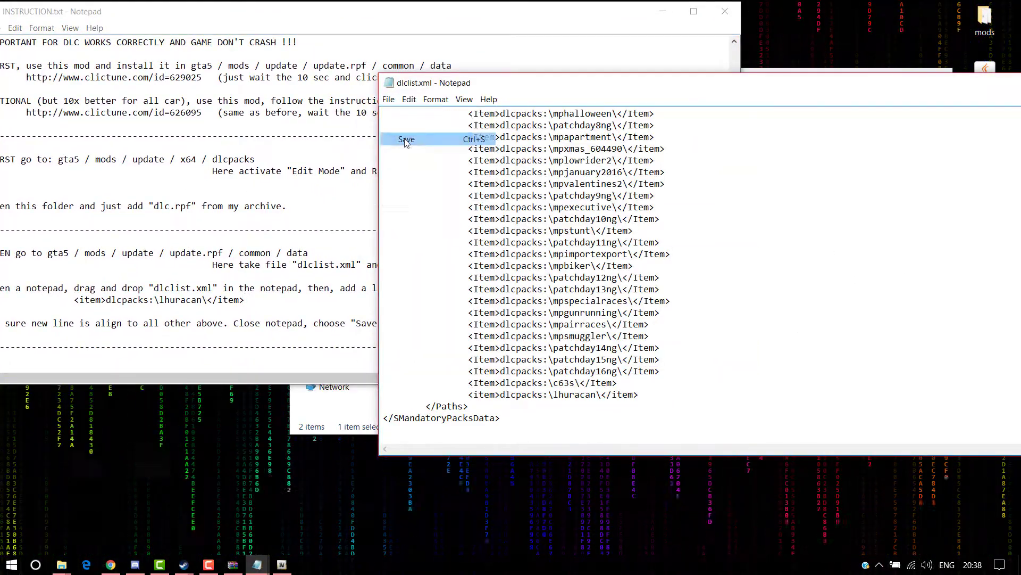
Clear the Notepad windows away and replace dlclist.xml in OpenIV's data folder with the edited desktop copy.
{"action": "left_click_drag", "start_coordinate": [455, 91], "coordinate": [241, 103]}
{"action": "left_click", "coordinate": [838, 95]}
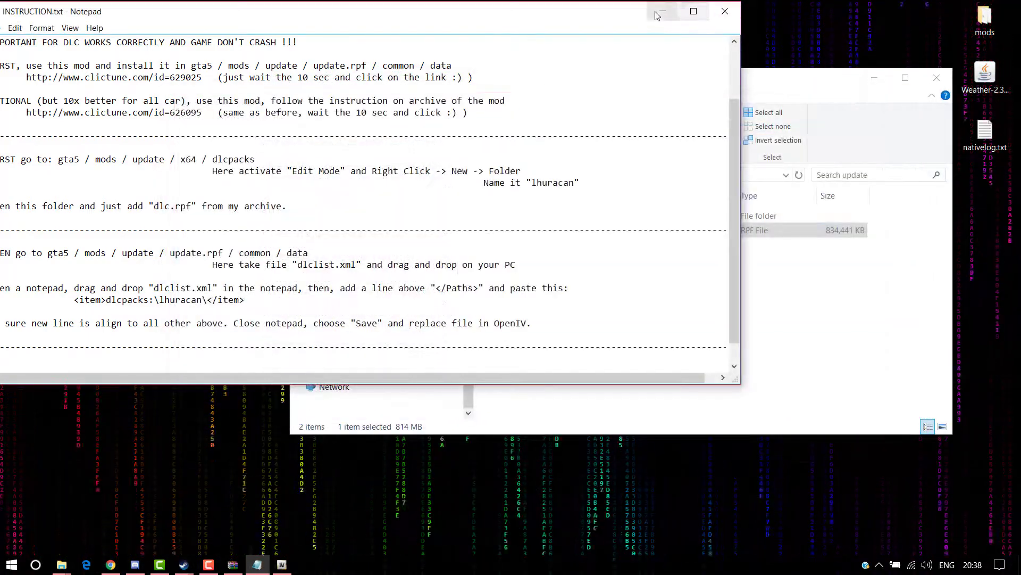
{"action": "left_click", "coordinate": [662, 13]}
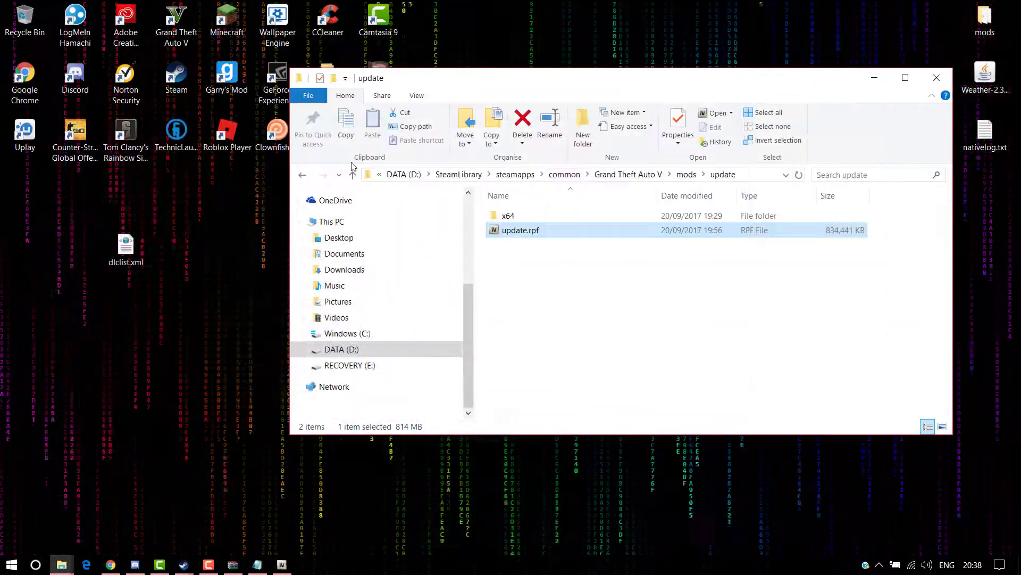
{"action": "left_click", "coordinate": [282, 564]}
{"action": "left_click_drag", "start_coordinate": [126, 246], "coordinate": [737, 424]}
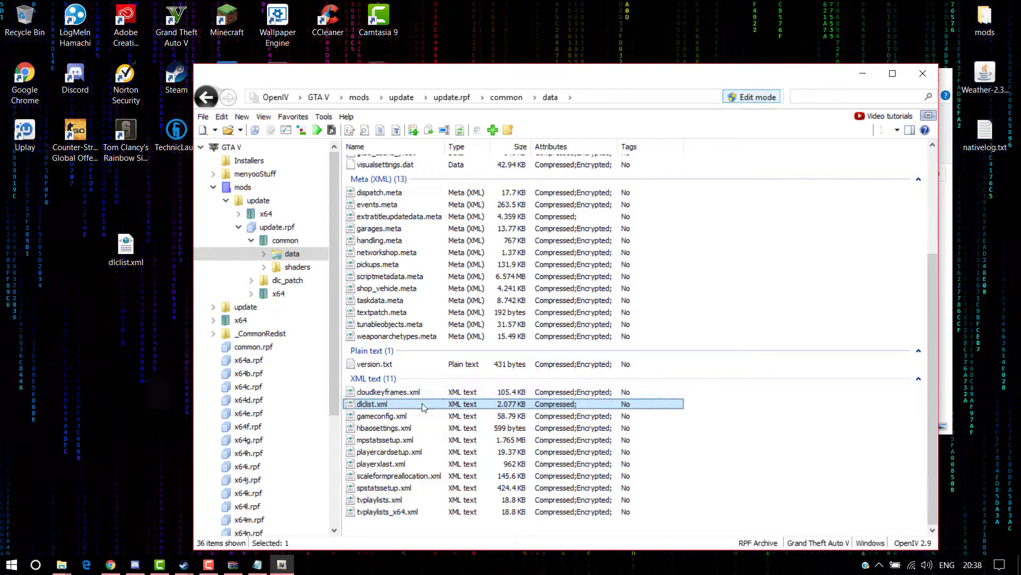
Delete the desktop copy of dlclist.xml, moving it to the Recycle Bin.
{"action": "left_click_drag", "start_coordinate": [120, 253], "coordinate": [52, 266]}
{"action": "right_click", "coordinate": [52, 266]}
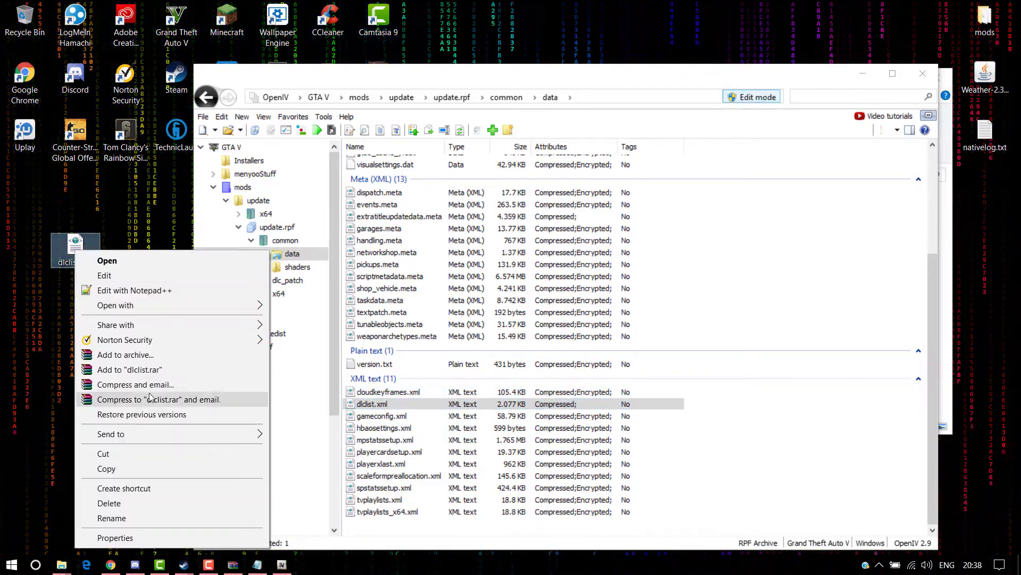
{"action": "left_click", "coordinate": [96, 503]}
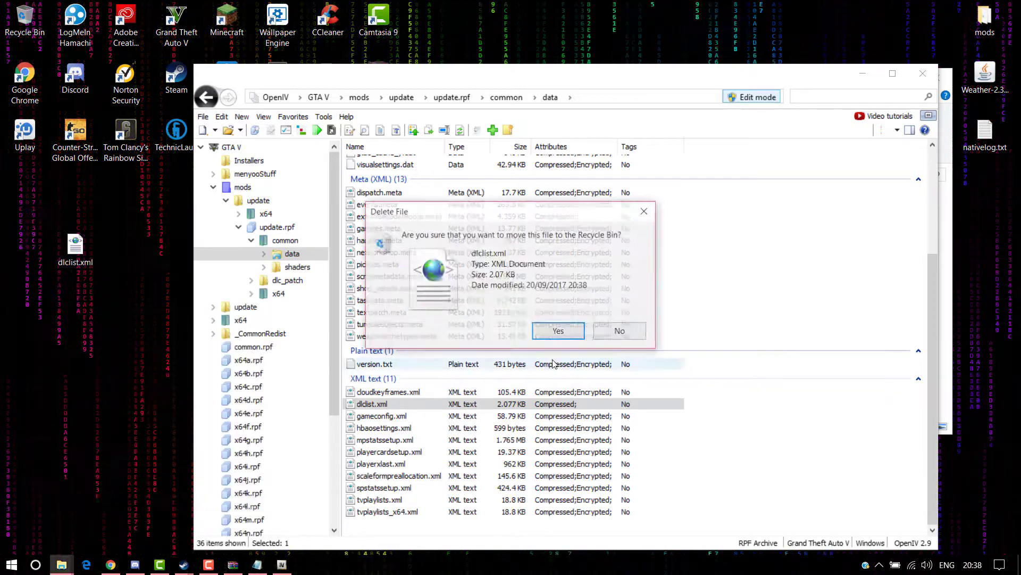
{"action": "left_click", "coordinate": [572, 331]}
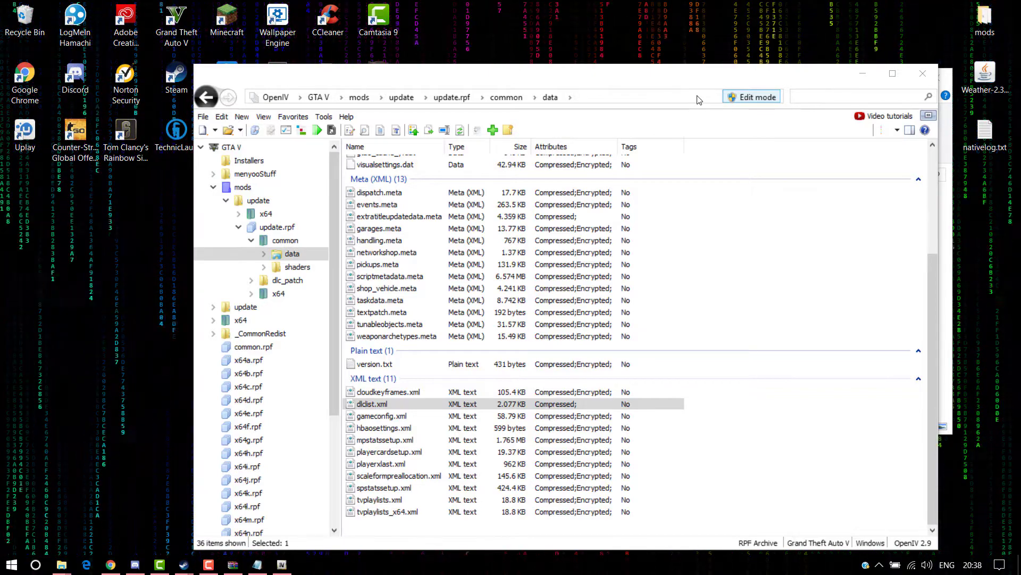
Review INSTRUCTION.txt from the installation steps to the in-game spawning note, with OpenIV out of the way.
{"action": "left_click_drag", "start_coordinate": [802, 70], "coordinate": [757, 31]}
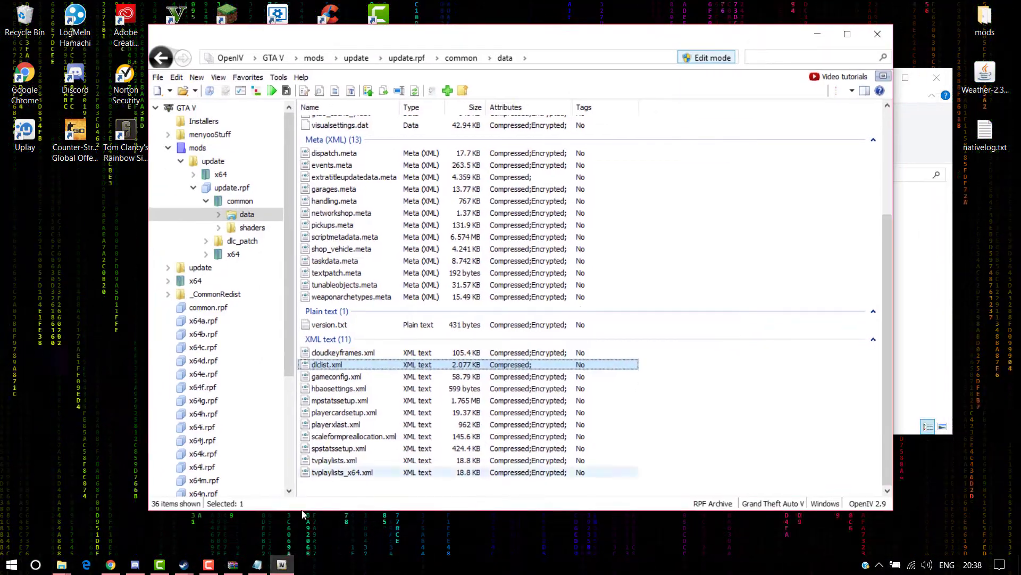
{"action": "left_click", "coordinate": [258, 564]}
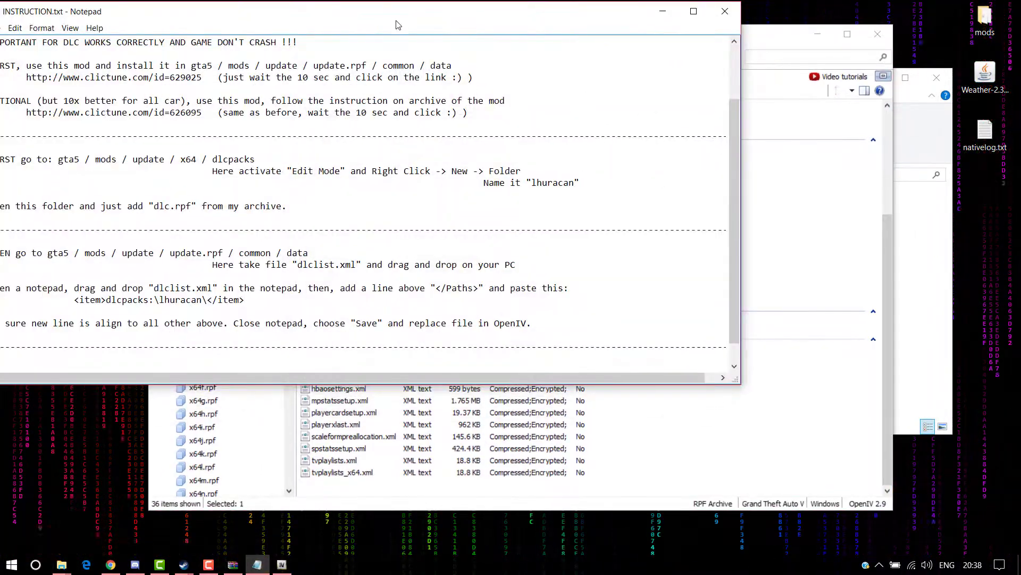
{"action": "left_click_drag", "start_coordinate": [396, 24], "coordinate": [451, 37]}
{"action": "scroll", "coordinate": [288, 263], "scroll_direction": "down", "scroll_amount": 1}
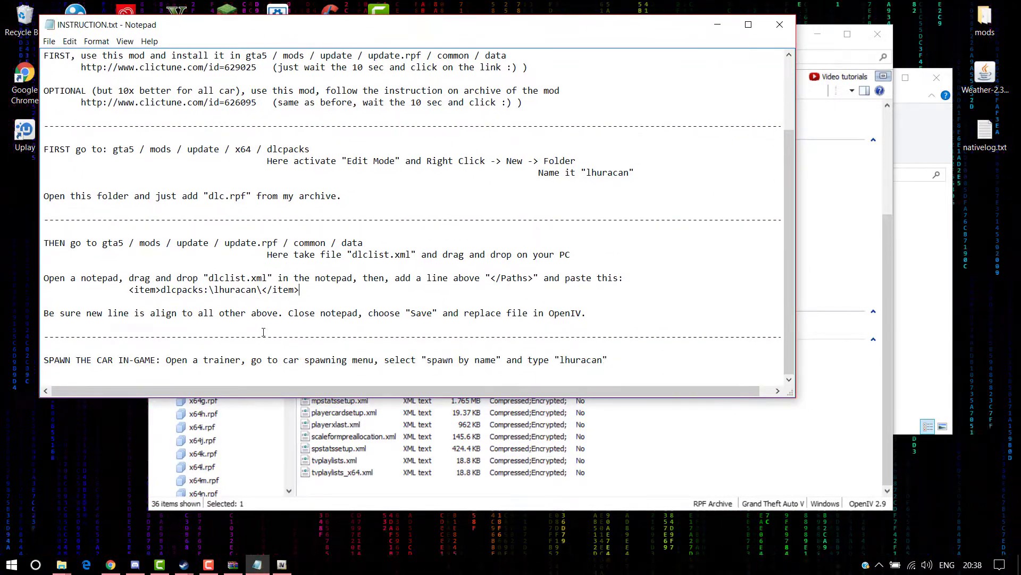
{"action": "scroll", "coordinate": [250, 330], "scroll_direction": "up", "scroll_amount": 3}
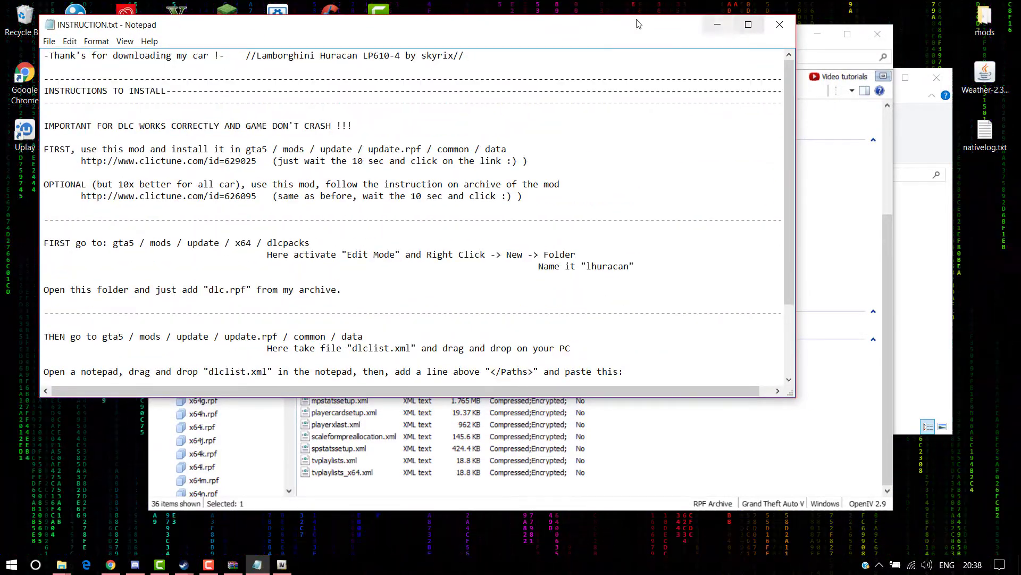
{"action": "left_click_drag", "start_coordinate": [488, 17], "coordinate": [475, 66]}
{"action": "left_click", "coordinate": [817, 34]}
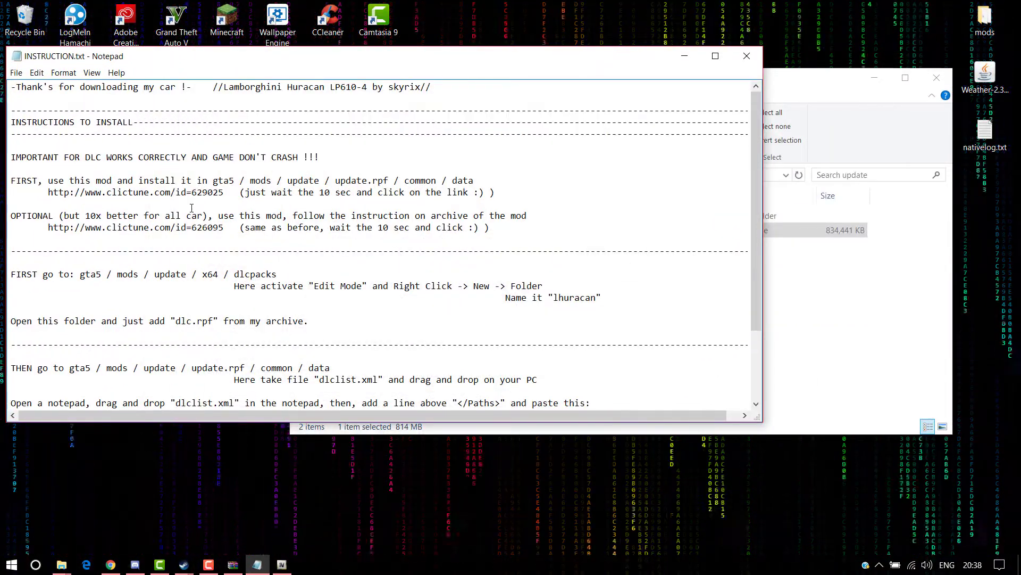
{"action": "scroll", "coordinate": [184, 234], "scroll_direction": "down", "scroll_amount": 2}
{"action": "scroll", "coordinate": [177, 266], "scroll_direction": "up", "scroll_amount": 2}
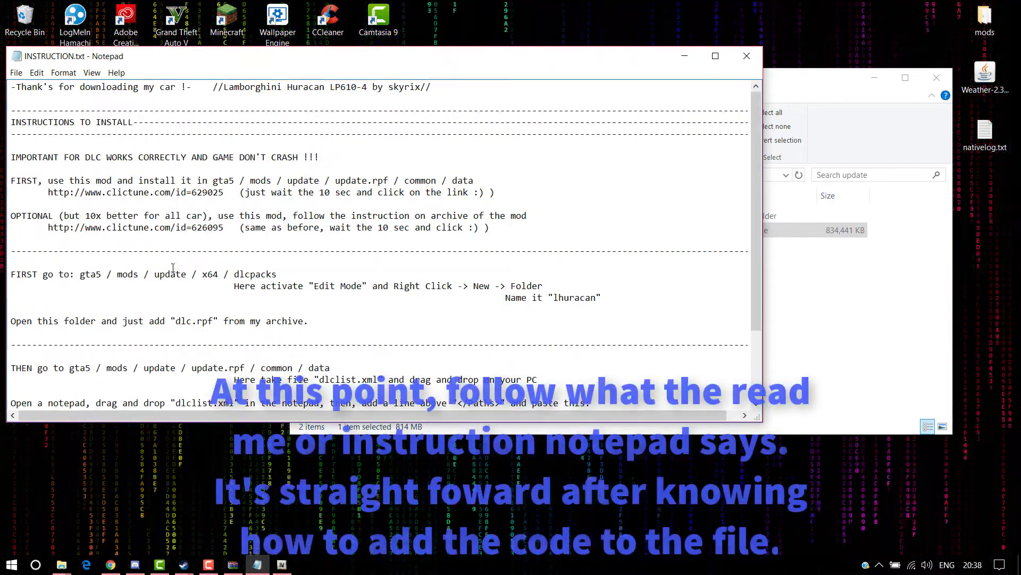
Minimise the update folder window and bring OpenIV back in front of the instructions.
{"action": "left_click_drag", "start_coordinate": [812, 105], "coordinate": [788, 128]}
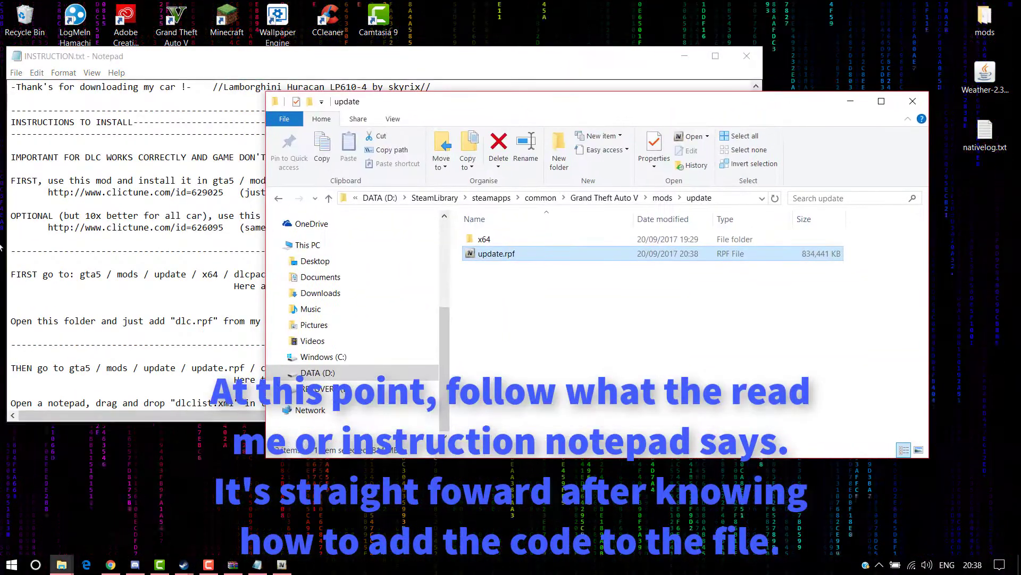
{"action": "left_click_drag", "start_coordinate": [644, 107], "coordinate": [676, 102]}
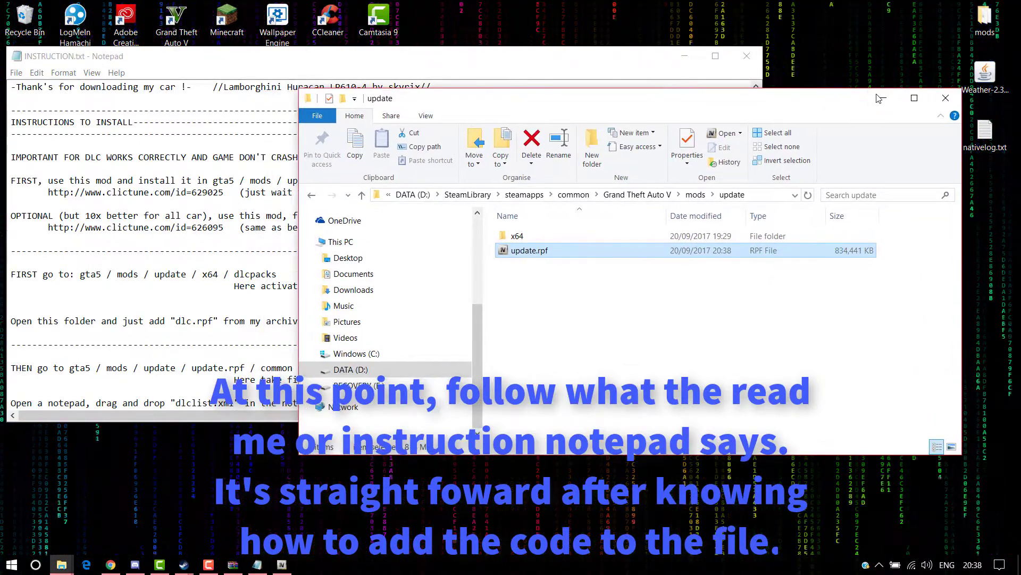
{"action": "left_click", "coordinate": [880, 96]}
{"action": "left_click", "coordinate": [282, 564]}
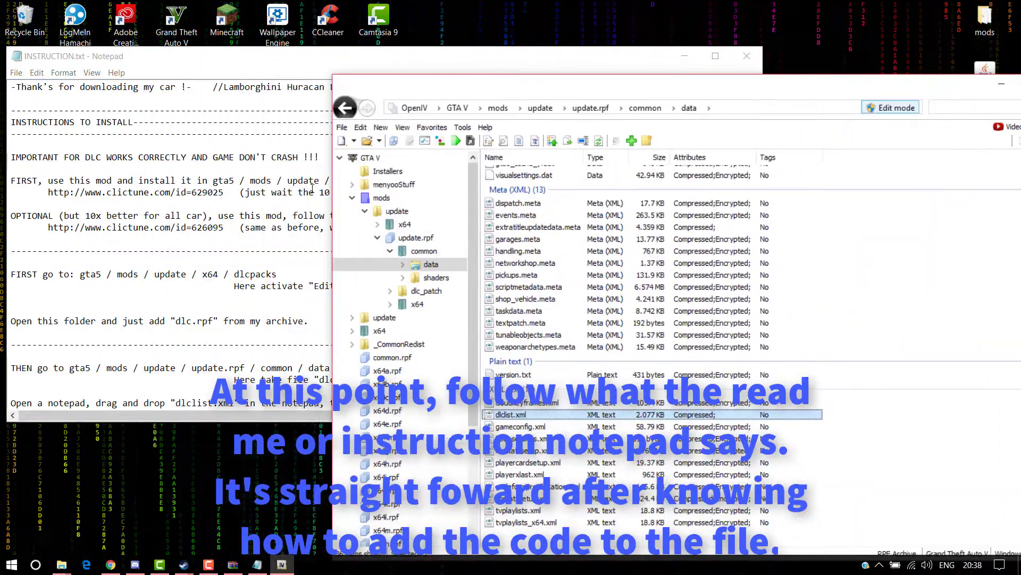
{"action": "left_click", "coordinate": [155, 239]}
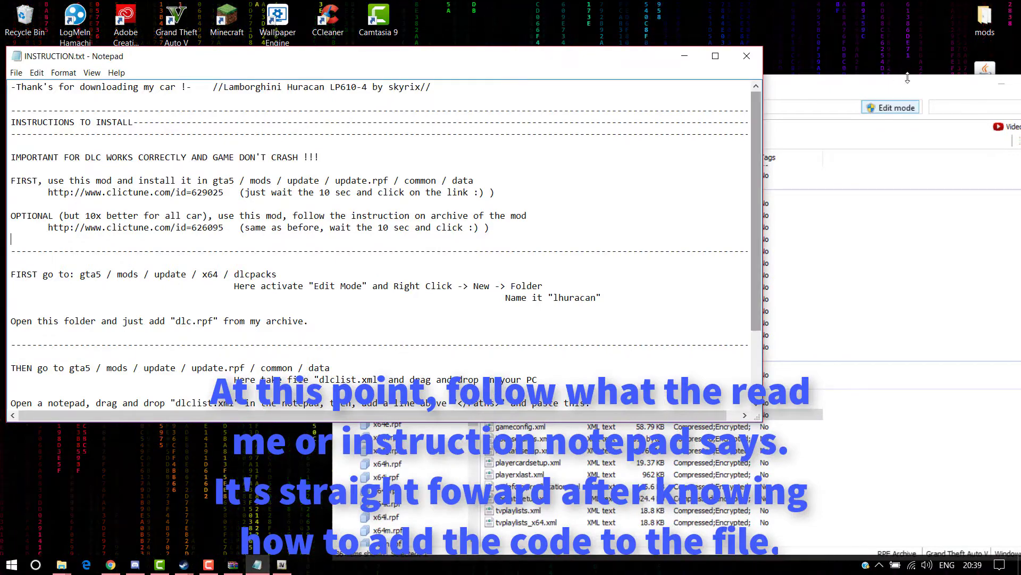
{"action": "left_click_drag", "start_coordinate": [908, 89], "coordinate": [773, 45]}
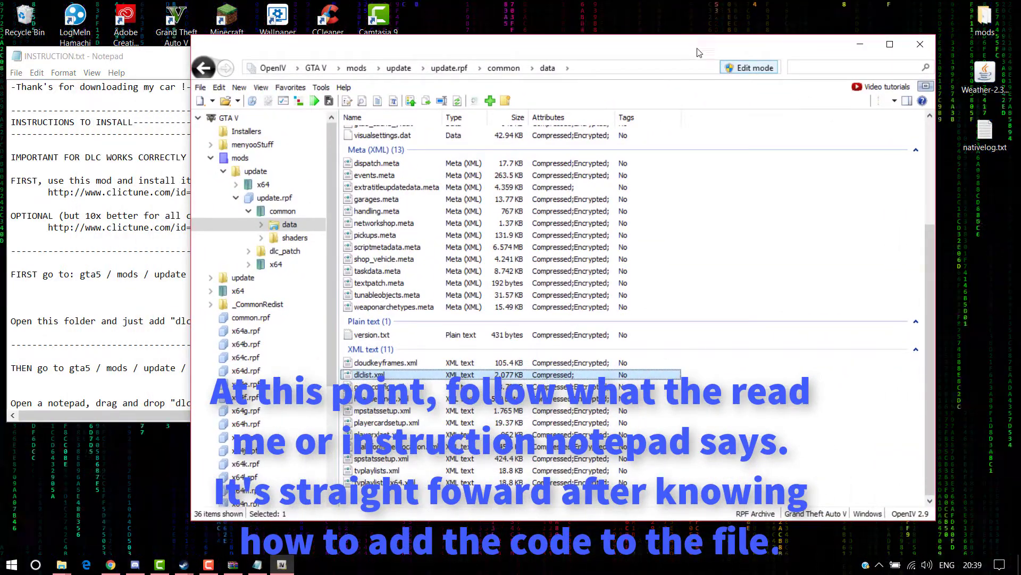
Minimise OpenIV and review the dlcpacks and dlclist.xml steps in INSTRUCTION.txt.
{"action": "scroll", "coordinate": [367, 249], "scroll_direction": "up", "scroll_amount": 2}
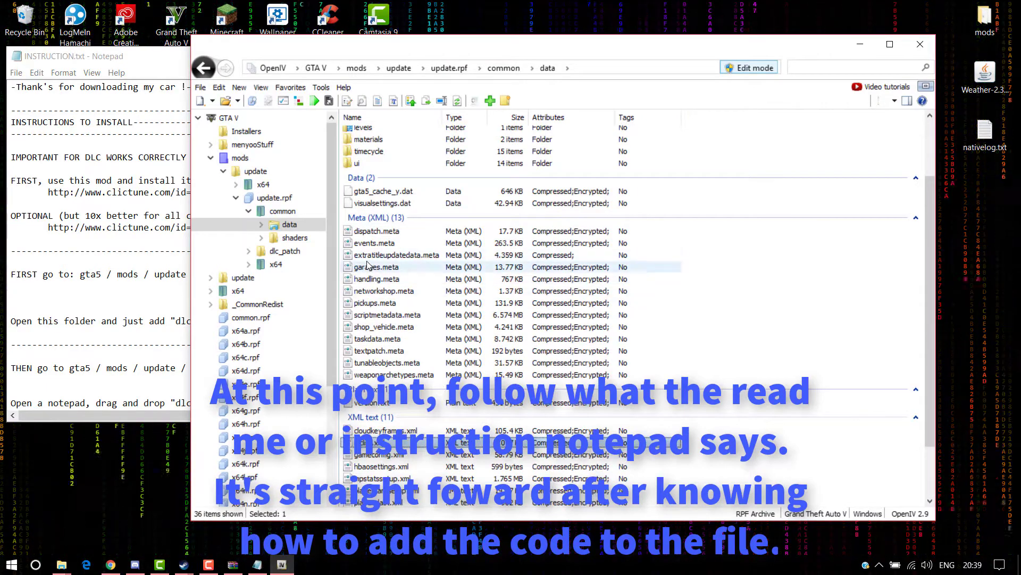
{"action": "left_click", "coordinate": [352, 256]}
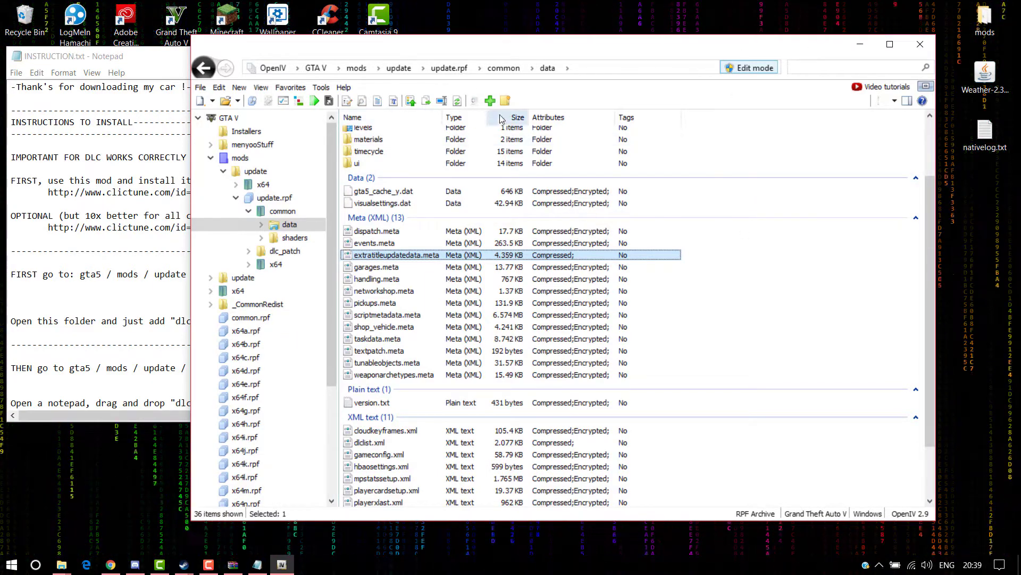
{"action": "left_click", "coordinate": [157, 61]}
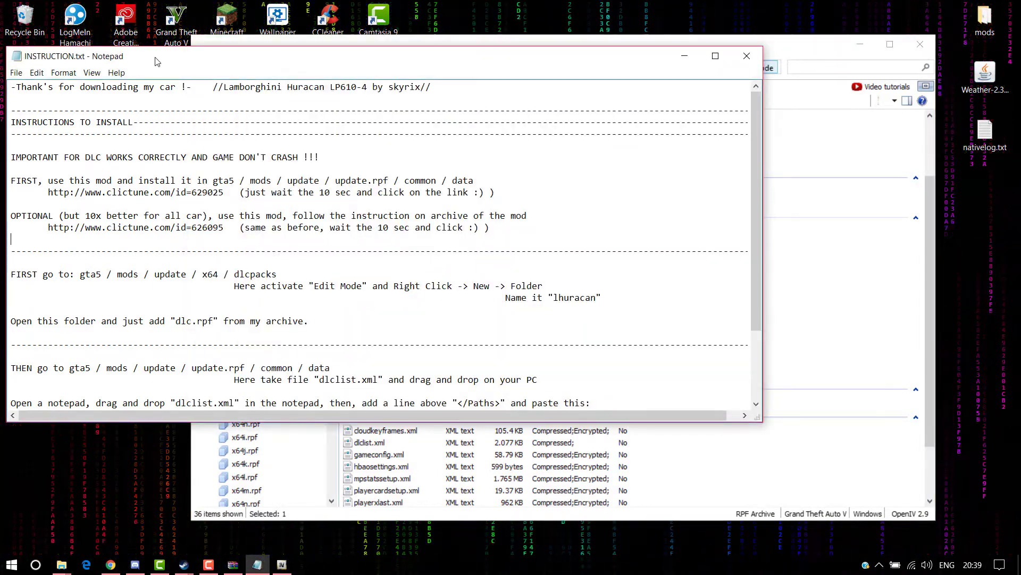
{"action": "left_click_drag", "start_coordinate": [798, 46], "coordinate": [837, 21]}
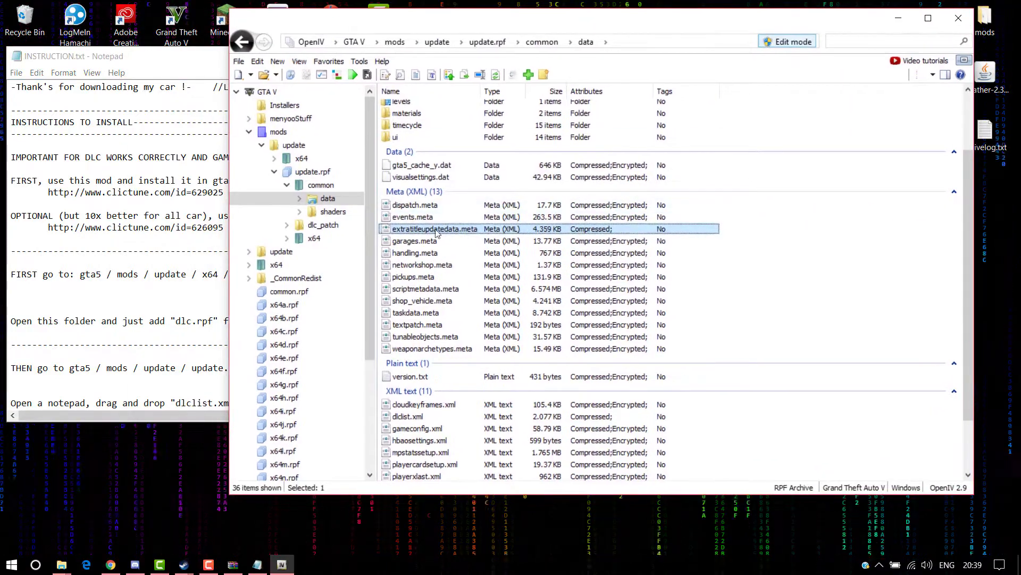
{"action": "left_click_drag", "start_coordinate": [908, 28], "coordinate": [859, 83]}
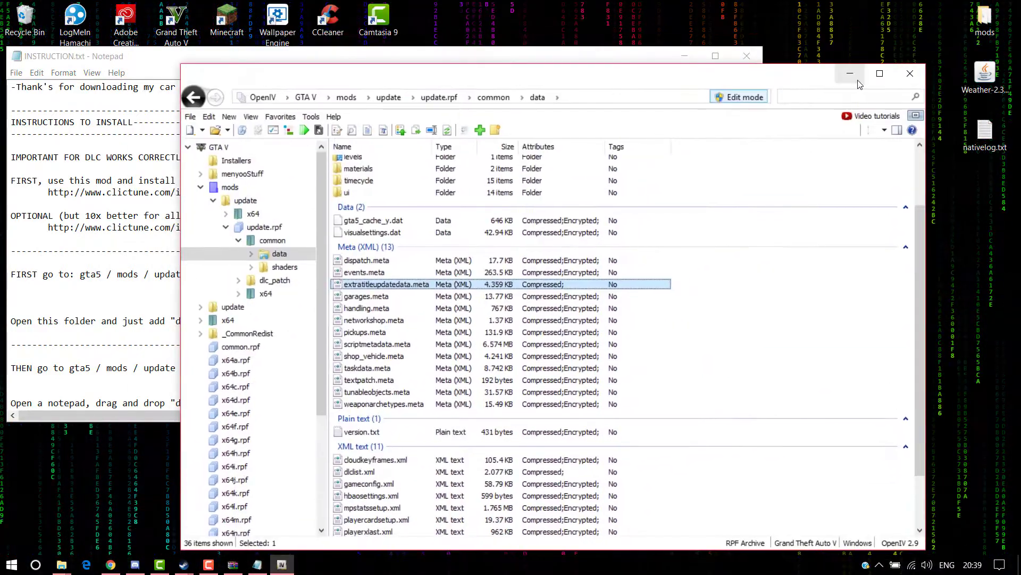
{"action": "left_click", "coordinate": [851, 74]}
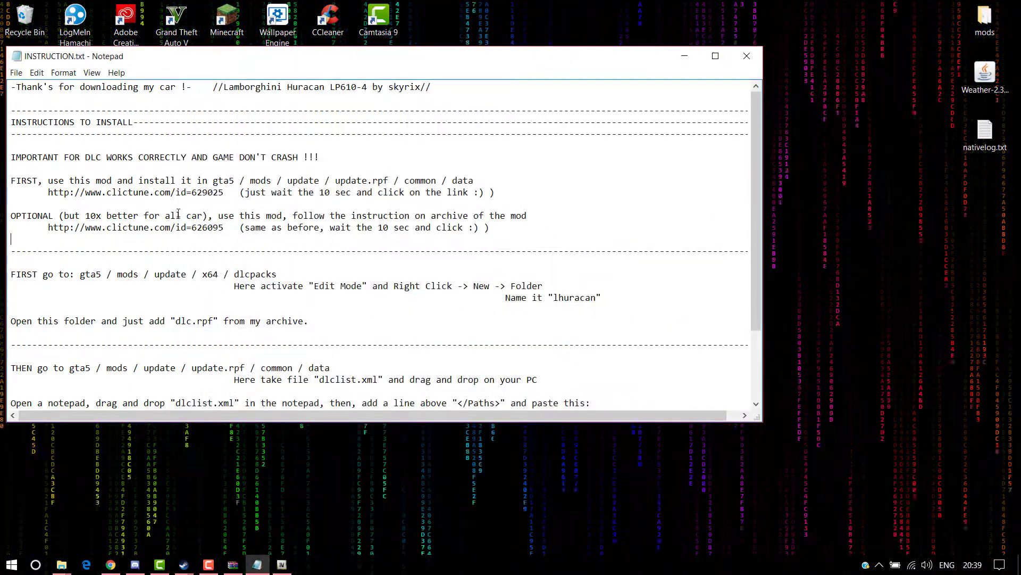
{"action": "scroll", "coordinate": [75, 244], "scroll_direction": "down", "scroll_amount": 1}
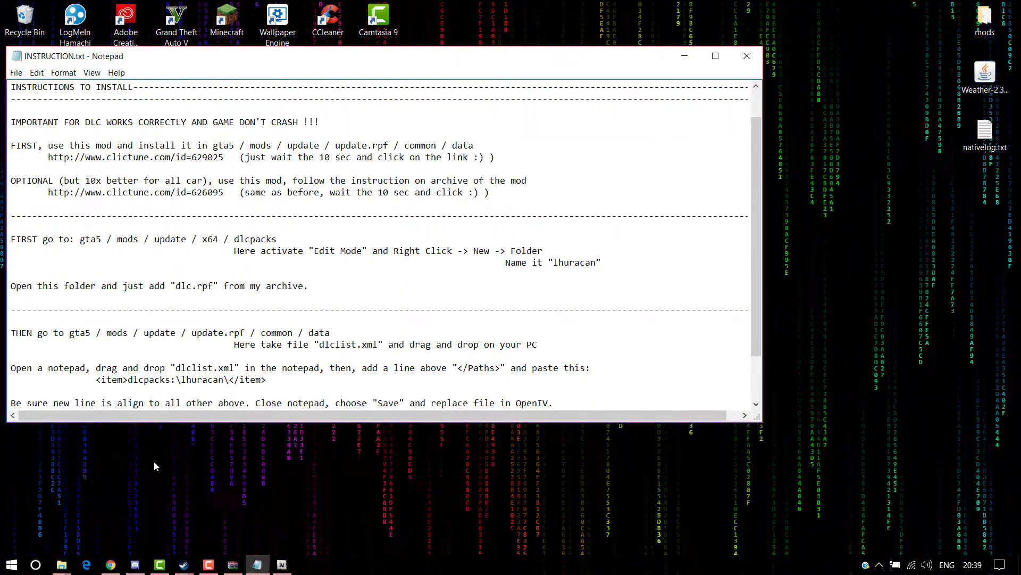
Switch to the Lamborghini Huracan LP610-4 archive in WinRAR and open its ADD-ON\Files folder to locate dlc.rpf.
{"action": "left_click", "coordinate": [233, 565]}
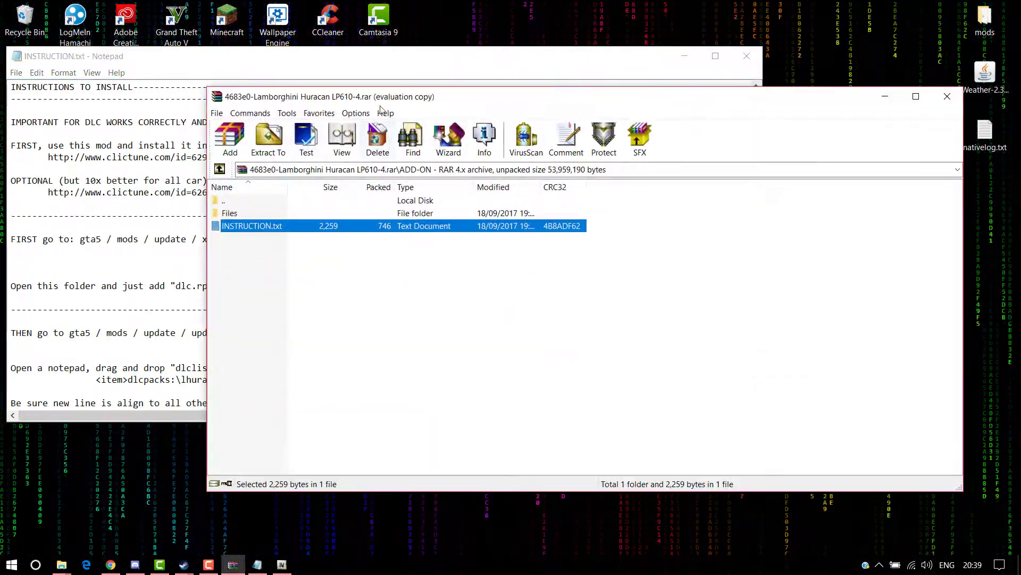
{"action": "double_click", "coordinate": [243, 217]}
{"action": "left_click", "coordinate": [271, 216]}
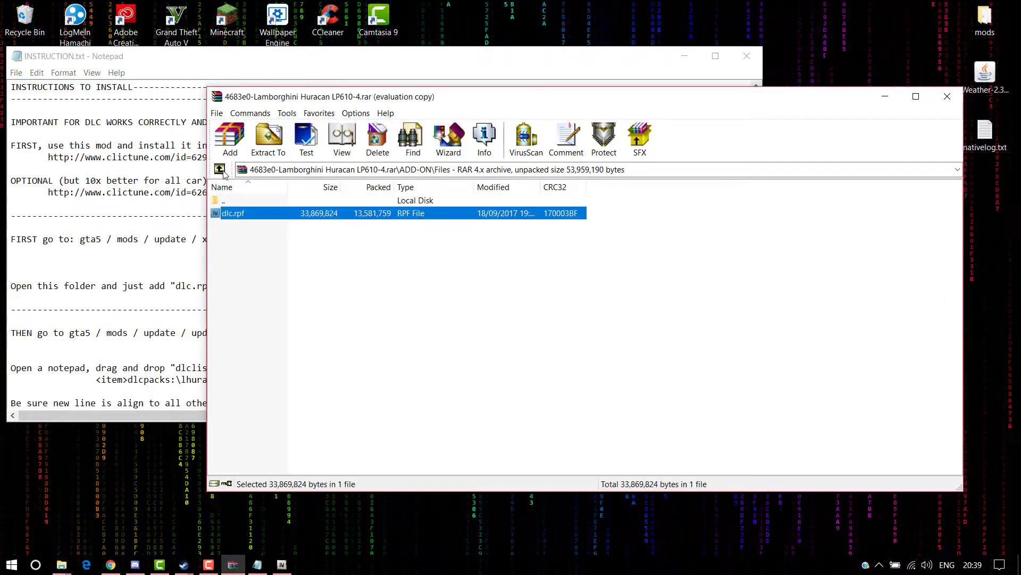
{"action": "left_click", "coordinate": [223, 172]}
{"action": "left_click_drag", "start_coordinate": [387, 98], "coordinate": [456, 88]}
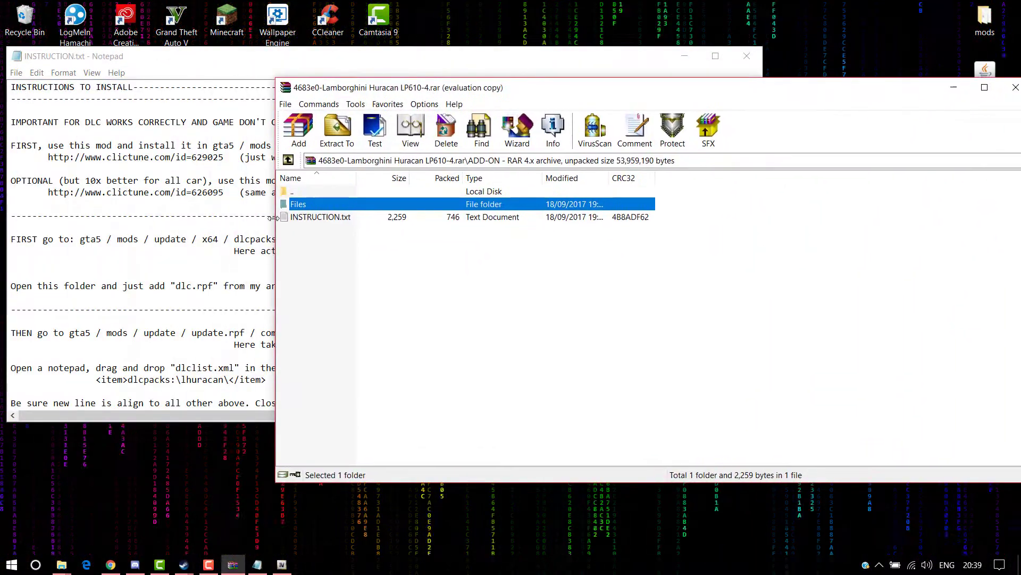
{"action": "double_click", "coordinate": [307, 206]}
{"action": "left_click", "coordinate": [302, 207]}
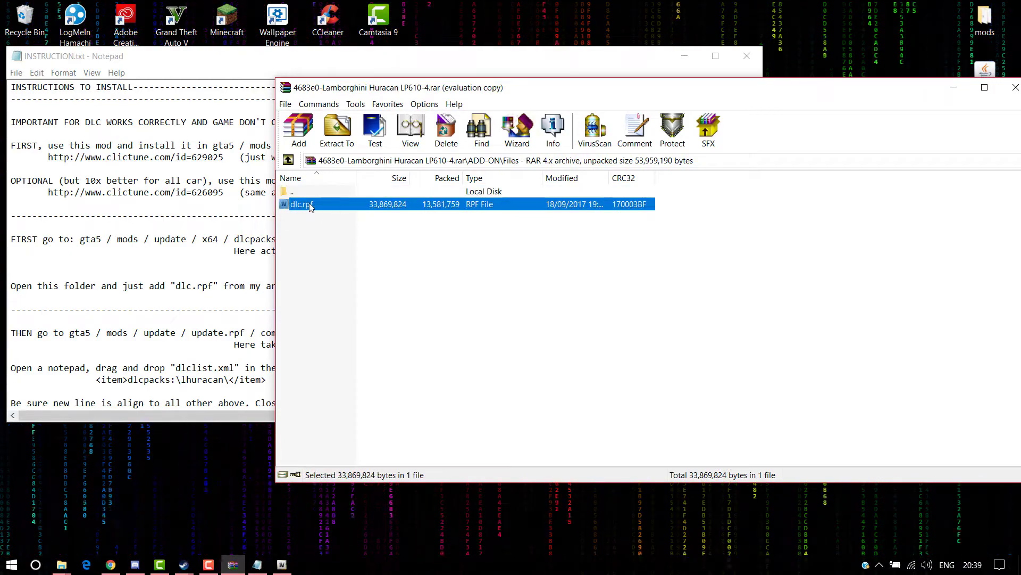
Minimise the instructions and archive windows and open Grand Theft Auto V's mods\update\x64\dlcpacks folder in File Explorer.
{"action": "left_click", "coordinate": [684, 56]}
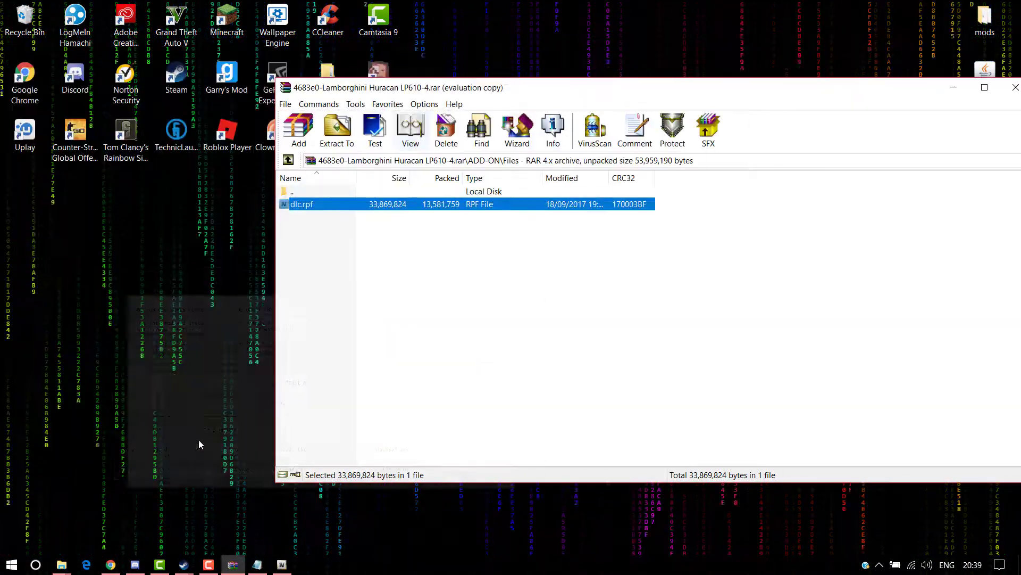
{"action": "left_click_drag", "start_coordinate": [597, 91], "coordinate": [362, 90]}
{"action": "left_click", "coordinate": [718, 86]}
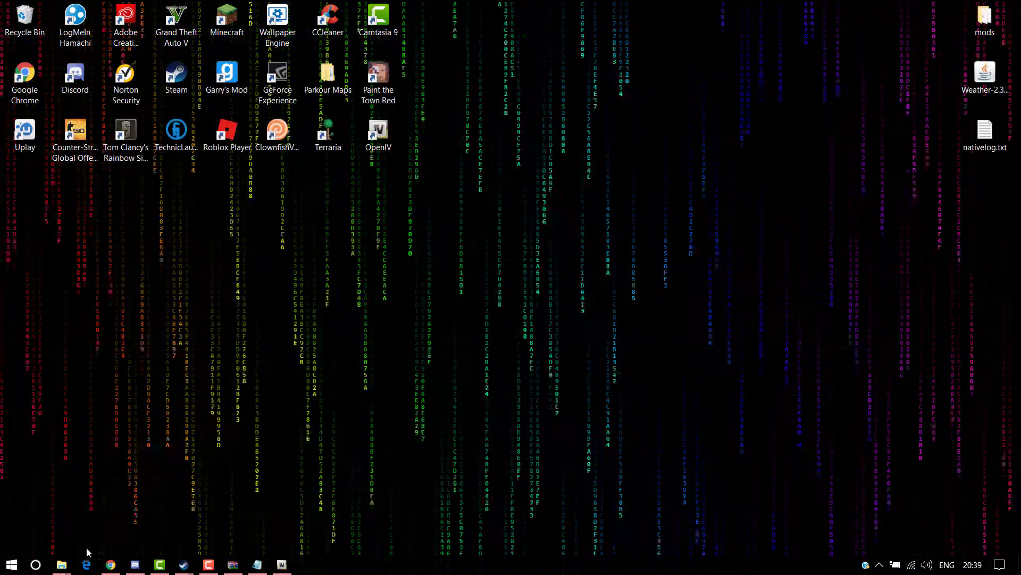
{"action": "mouse_move", "coordinate": [61, 564]}
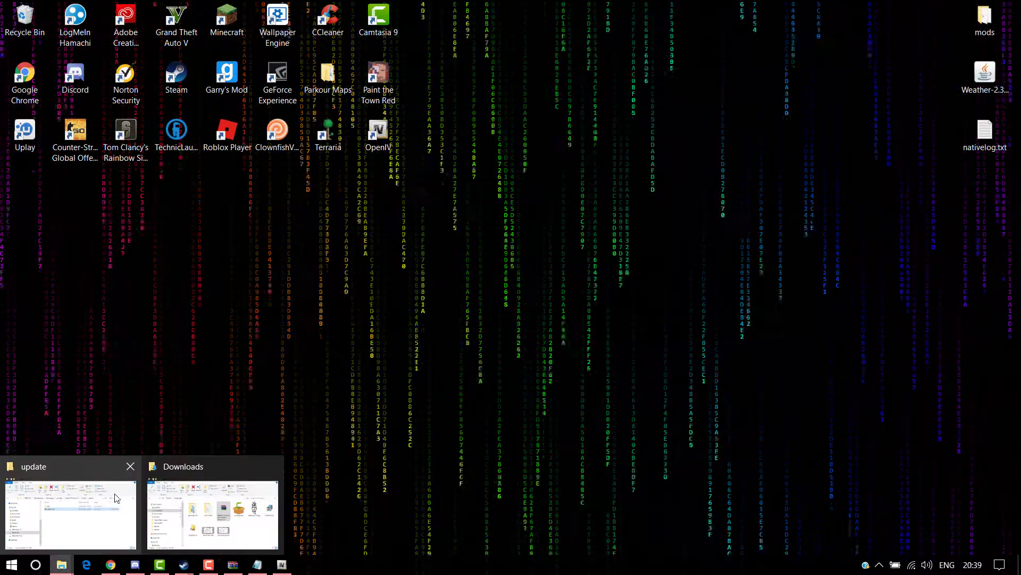
{"action": "left_click", "coordinate": [88, 530]}
{"action": "left_click", "coordinate": [312, 196]}
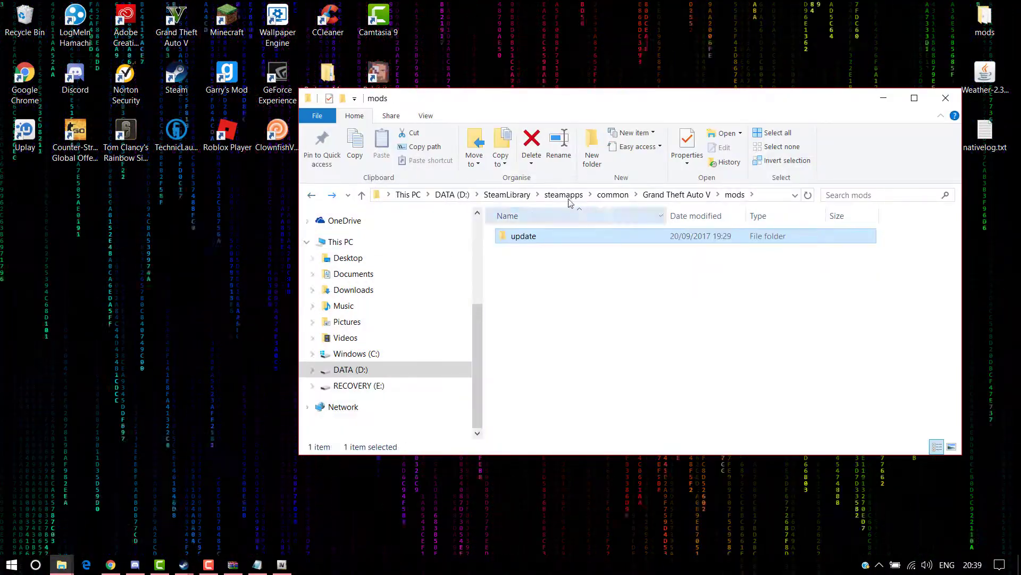
{"action": "left_click", "coordinate": [312, 196]}
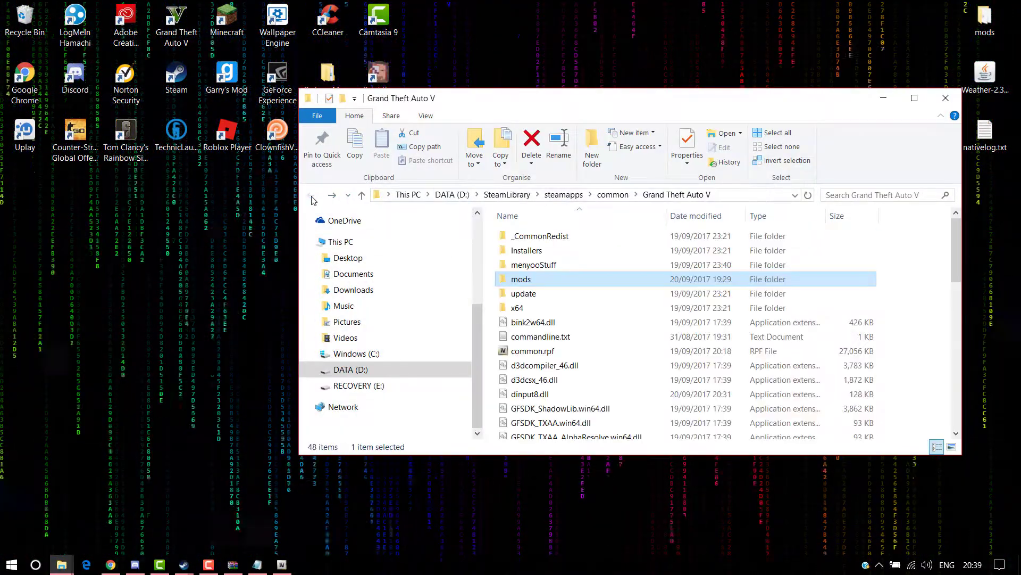
{"action": "double_click", "coordinate": [543, 282]}
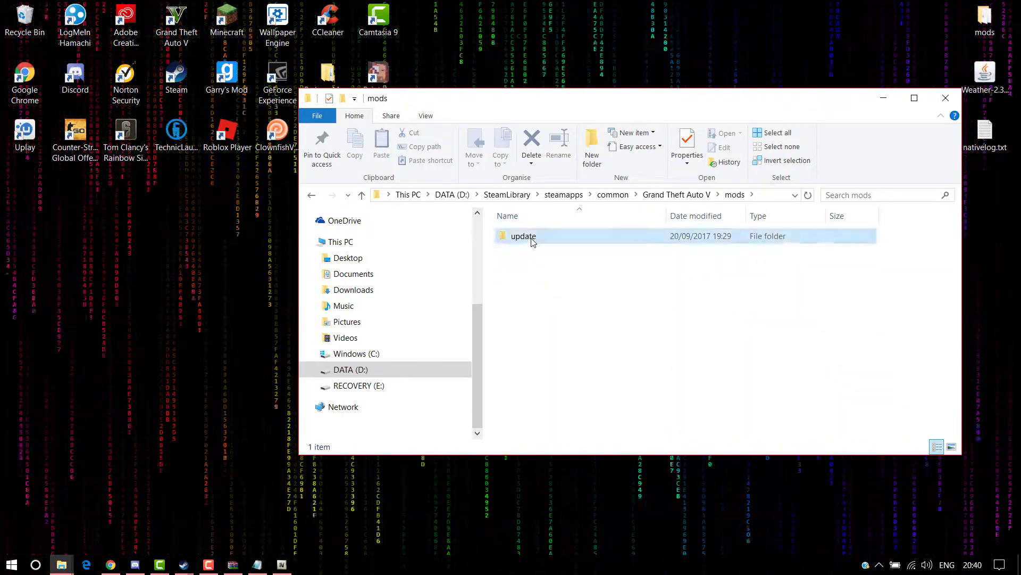
{"action": "double_click", "coordinate": [533, 242]}
{"action": "double_click", "coordinate": [515, 237]}
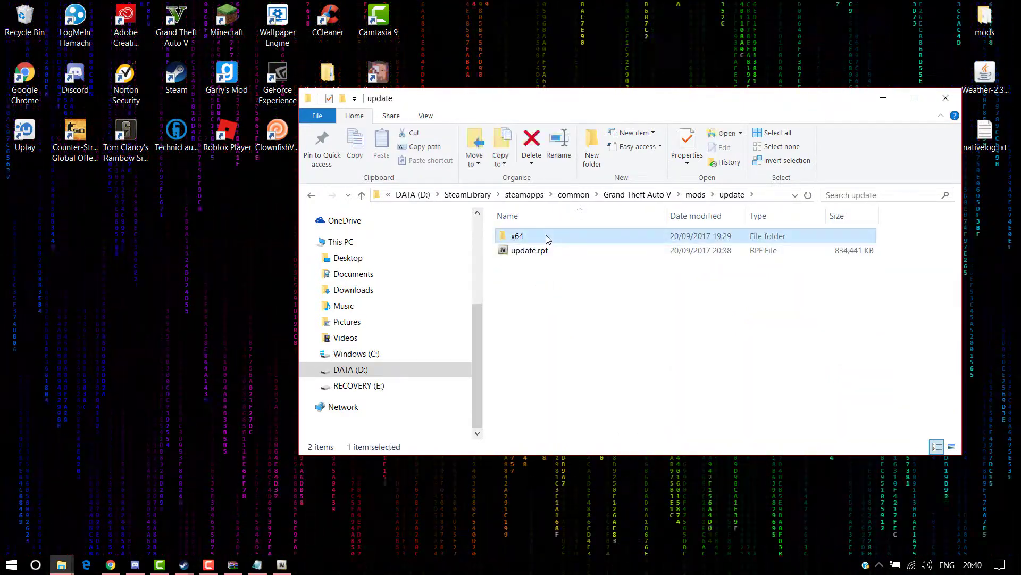
{"action": "double_click", "coordinate": [524, 251]}
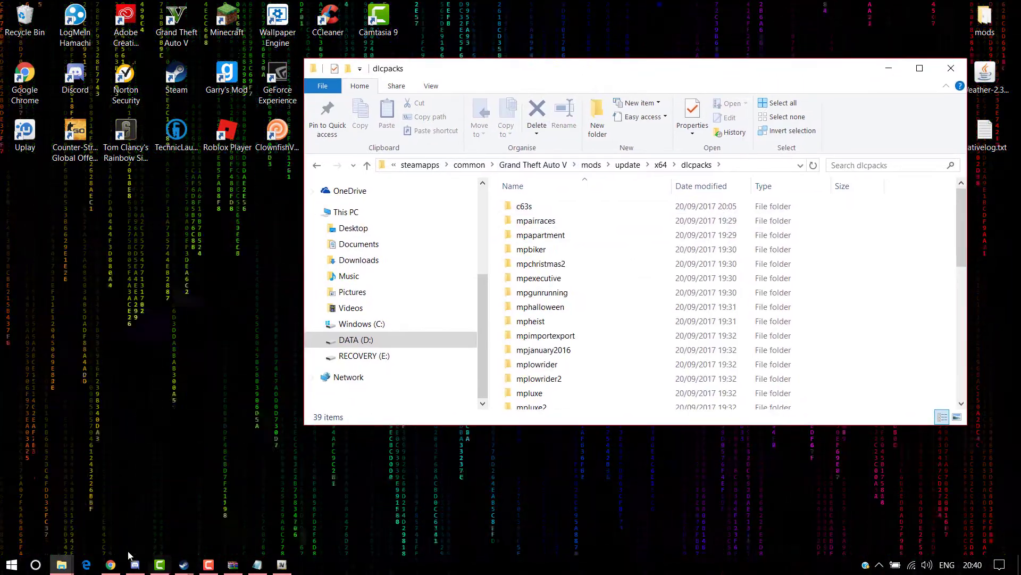
Restore the archive at its Files folder and bring the dlcpacks folder window in front of it.
{"action": "left_click", "coordinate": [62, 564]}
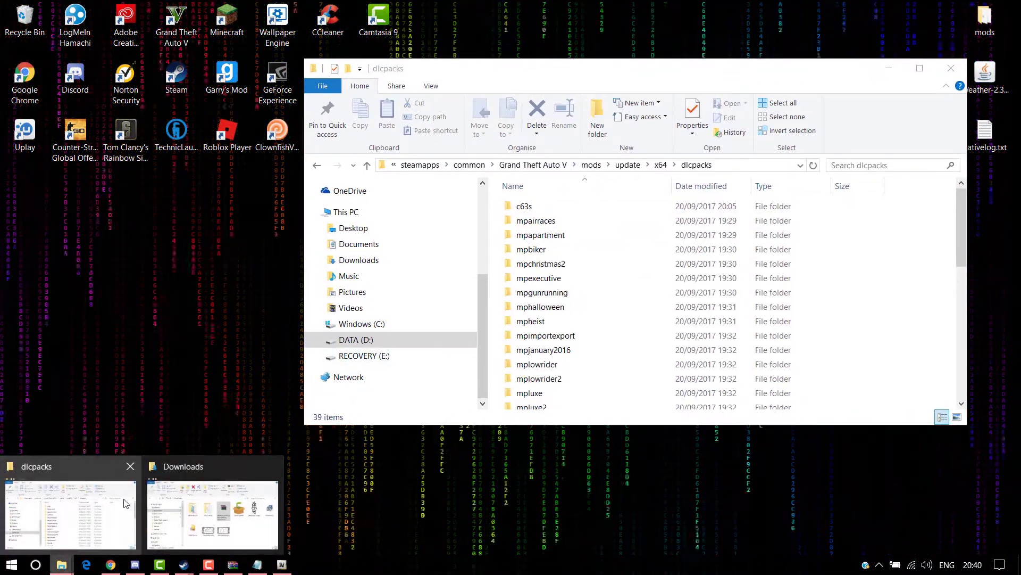
{"action": "left_click", "coordinate": [233, 564]}
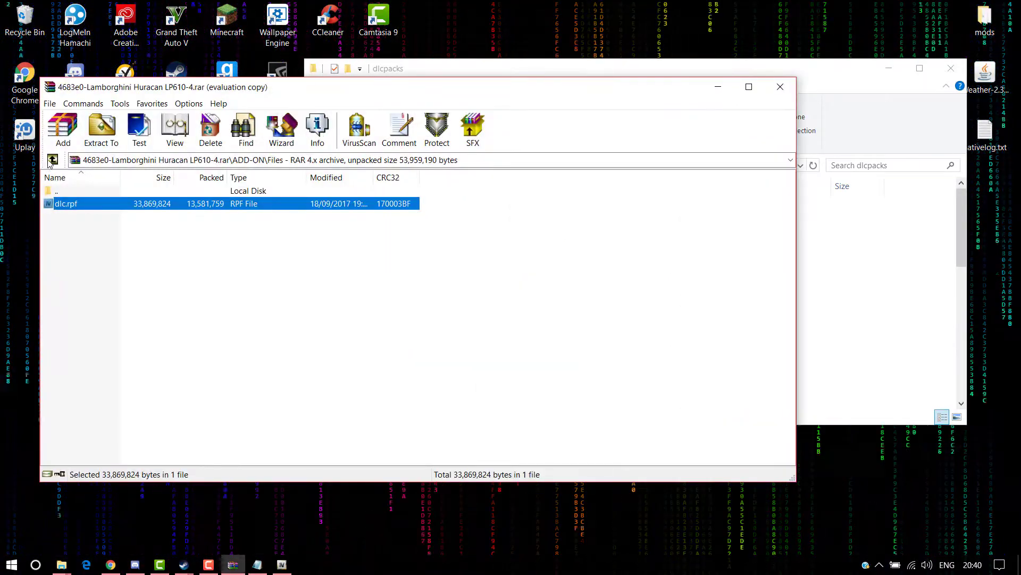
{"action": "left_click", "coordinate": [52, 160]}
{"action": "double_click", "coordinate": [76, 206]}
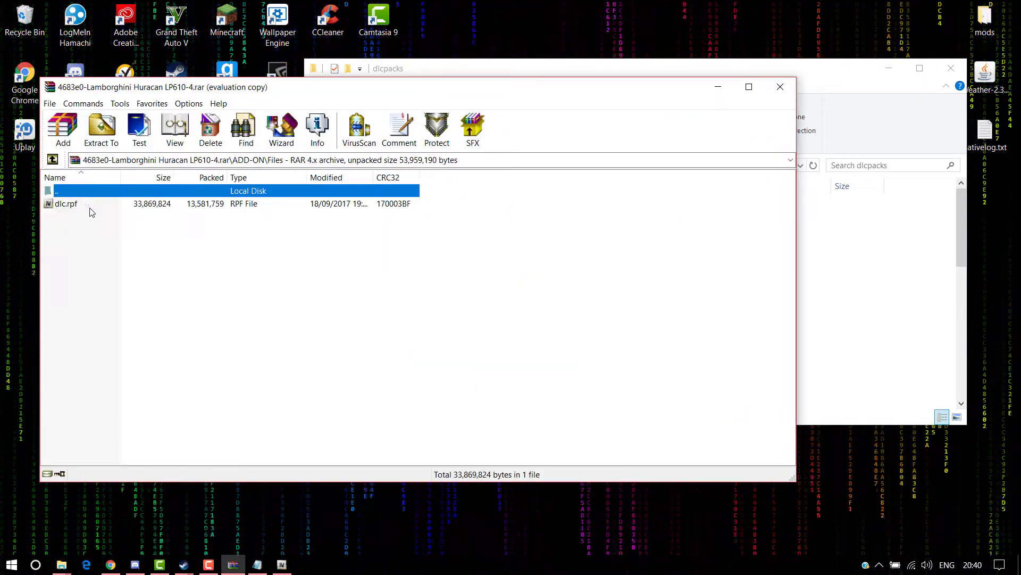
{"action": "left_click", "coordinate": [51, 161]}
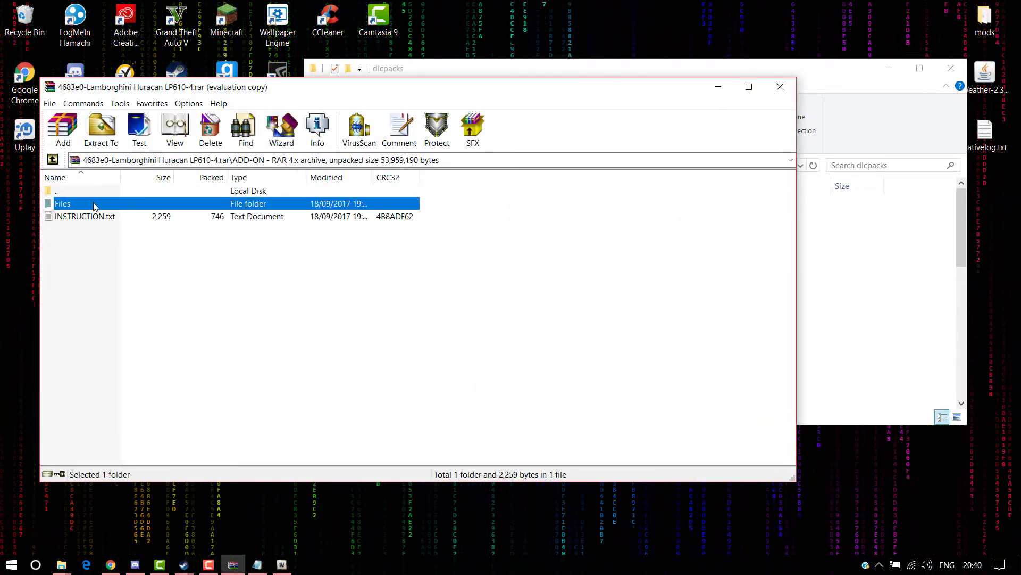
{"action": "double_click", "coordinate": [95, 205]}
{"action": "left_click", "coordinate": [731, 58]}
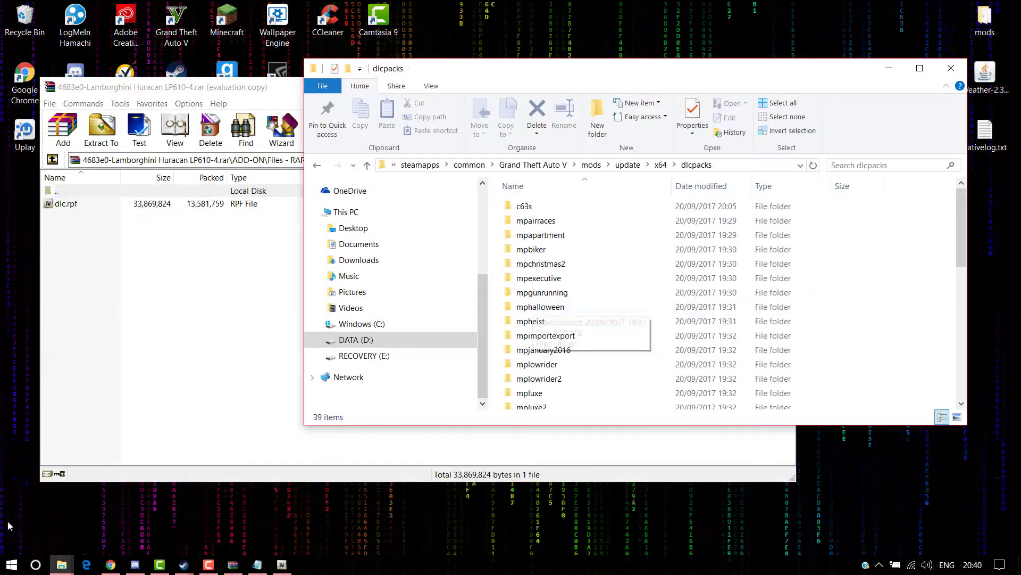
Check the car's full name on the GTA5-Mods download page in Chrome and return to the dlcpacks folder.
{"action": "left_click", "coordinate": [110, 564]}
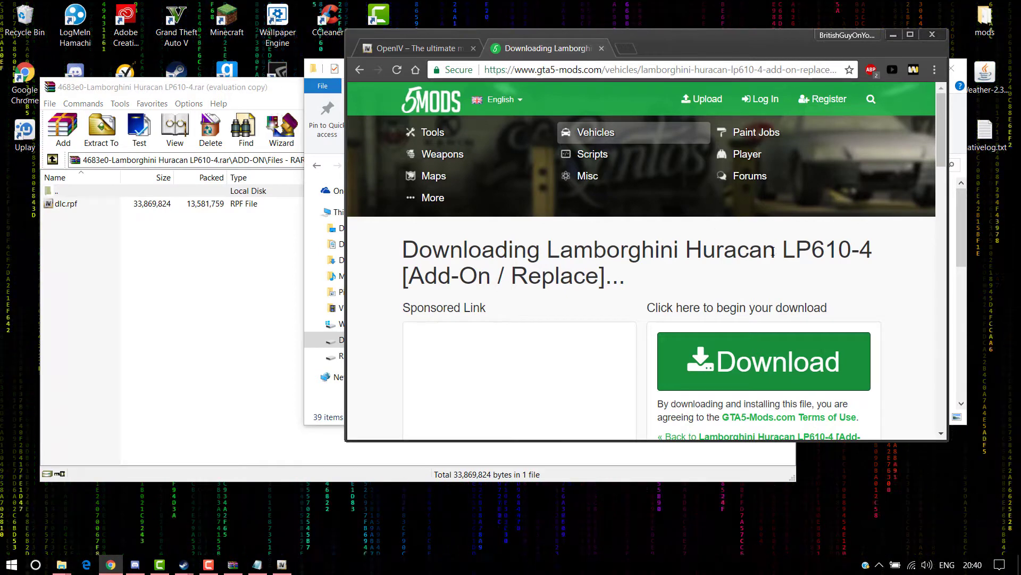
{"action": "left_click_drag", "start_coordinate": [548, 248], "coordinate": [895, 231]}
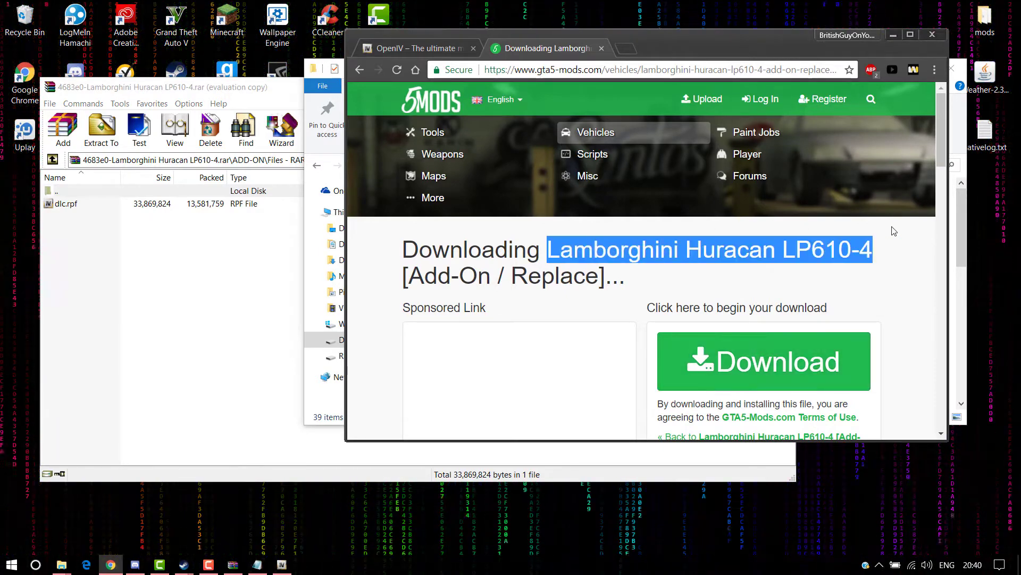
{"action": "left_click", "coordinate": [804, 254]}
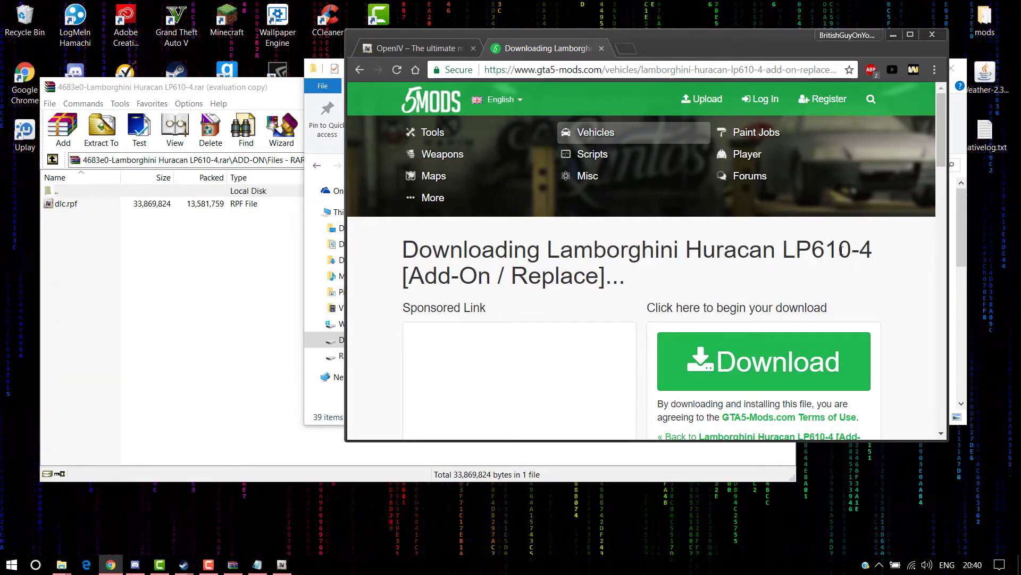
{"action": "left_click", "coordinate": [957, 145]}
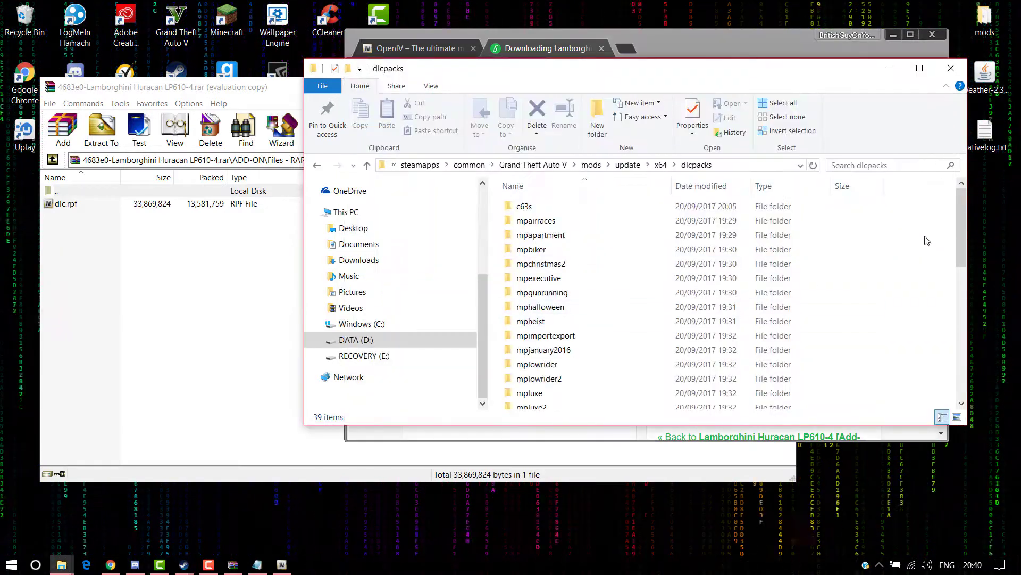
Create a new folder in dlcpacks, keeping the default name.
{"action": "right_click", "coordinate": [928, 238]}
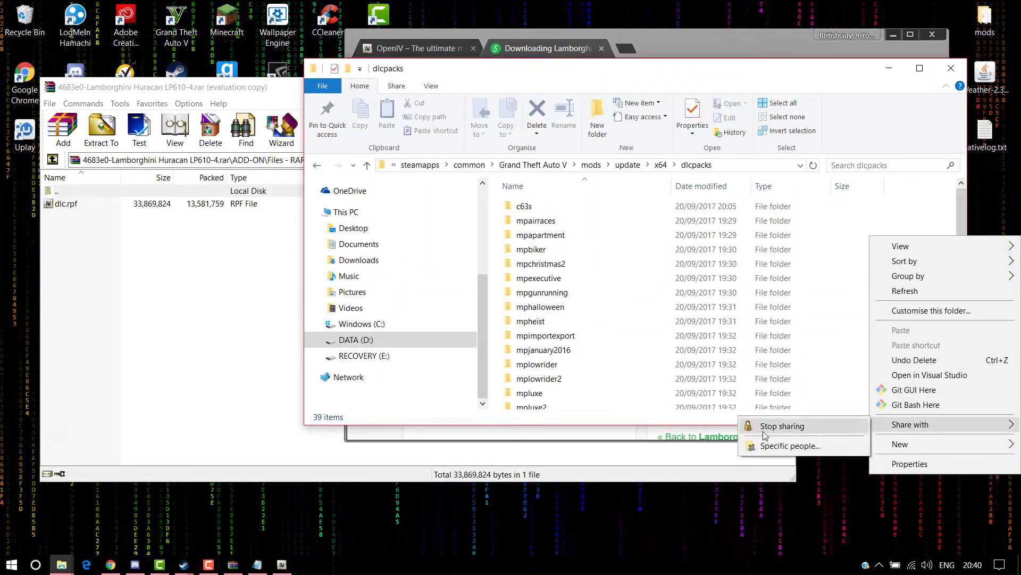
{"action": "mouse_move", "coordinate": [897, 447]}
{"action": "left_click", "coordinate": [835, 444]}
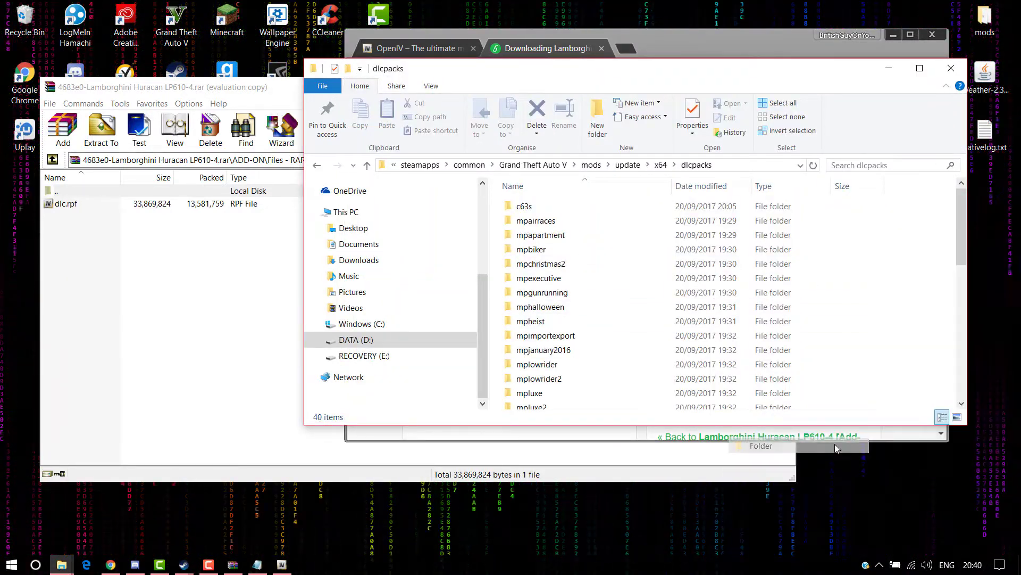
{"action": "key", "text": "Return"}
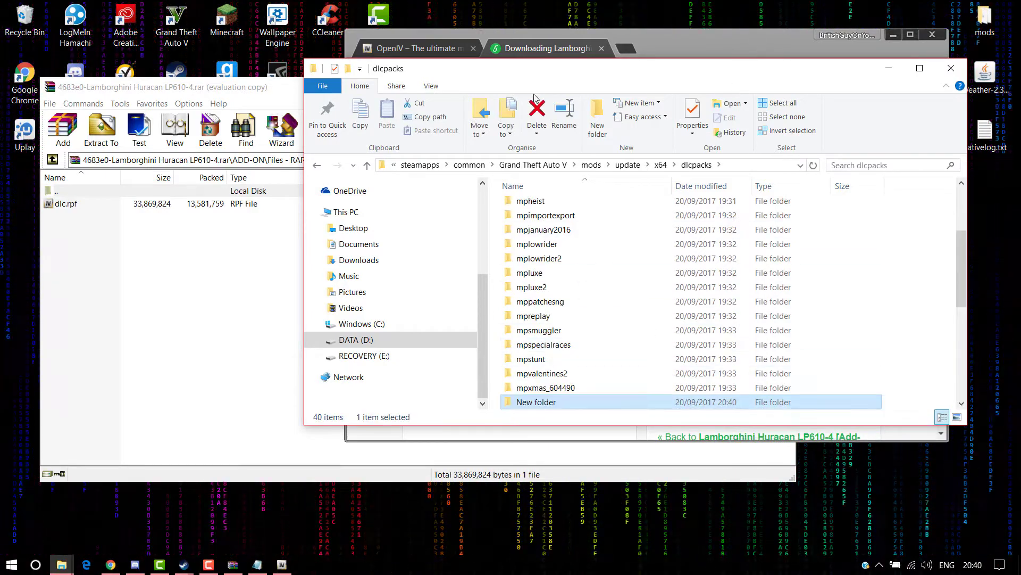
{"action": "right_click", "coordinate": [555, 402]}
{"action": "left_click", "coordinate": [594, 373]}
{"action": "key", "text": "BackSpace"}
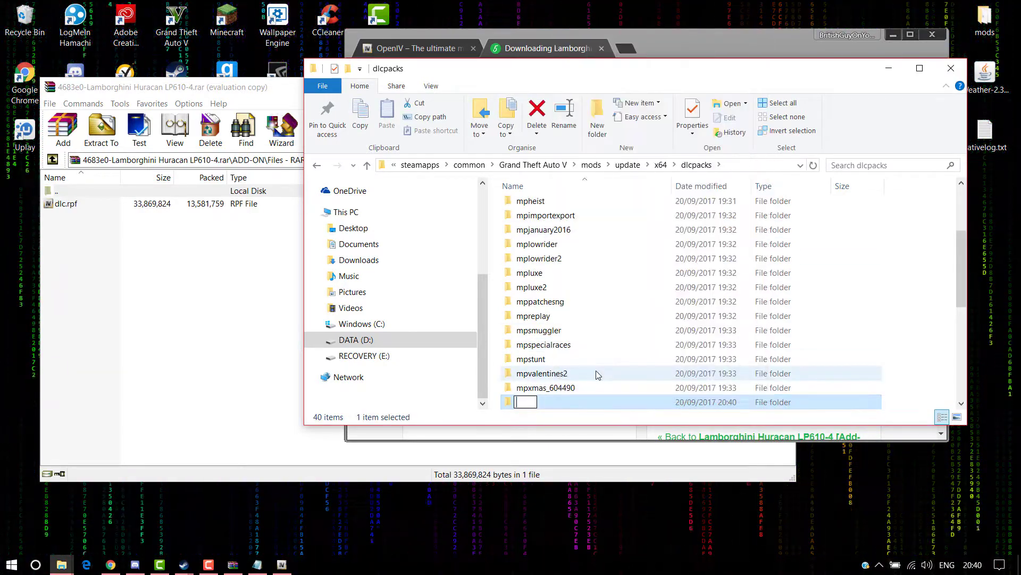
{"action": "key", "text": "Return"}
Copy LP610-4 from the car's download page title and rename the new folder in dlcpacks as LP610-4.
{"action": "left_click_drag", "start_coordinate": [428, 39], "coordinate": [393, 44]}
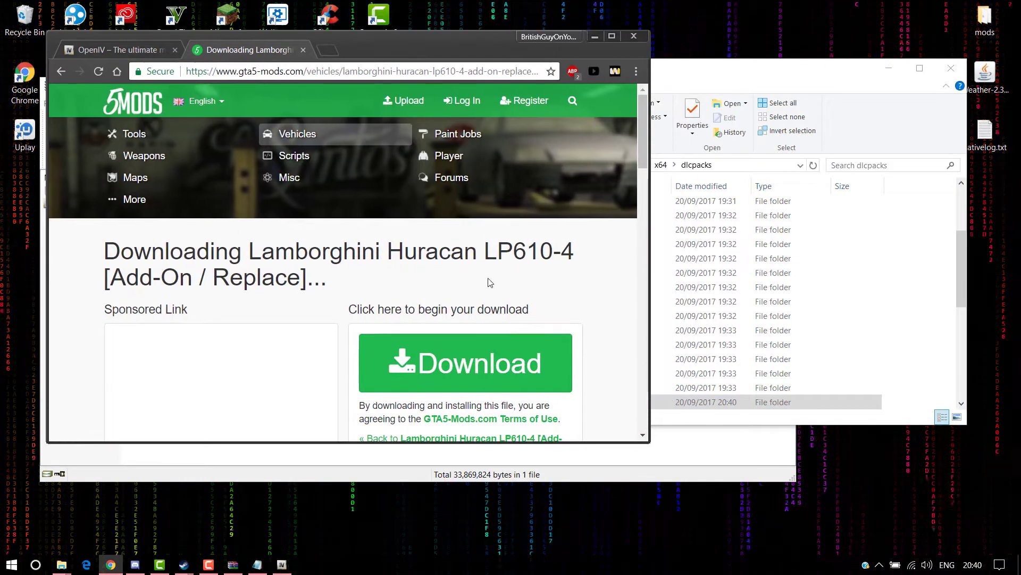
{"action": "left_click_drag", "start_coordinate": [483, 250], "coordinate": [604, 248]}
{"action": "key", "text": "ctrl+c"}
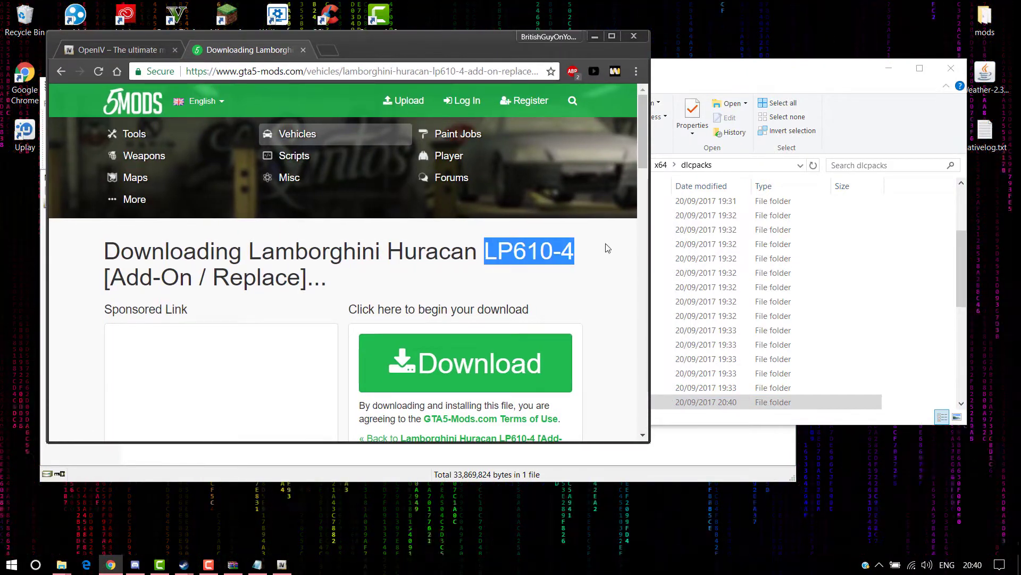
{"action": "right_click", "coordinate": [767, 403]}
{"action": "left_click", "coordinate": [819, 369]}
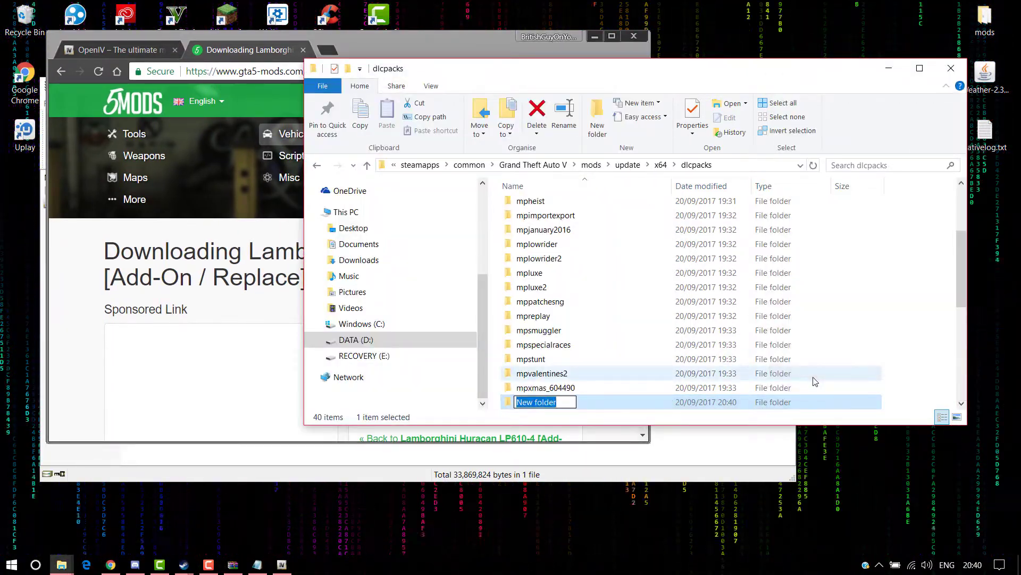
{"action": "key", "text": "ctrl+v"}
{"action": "key", "text": "Return"}
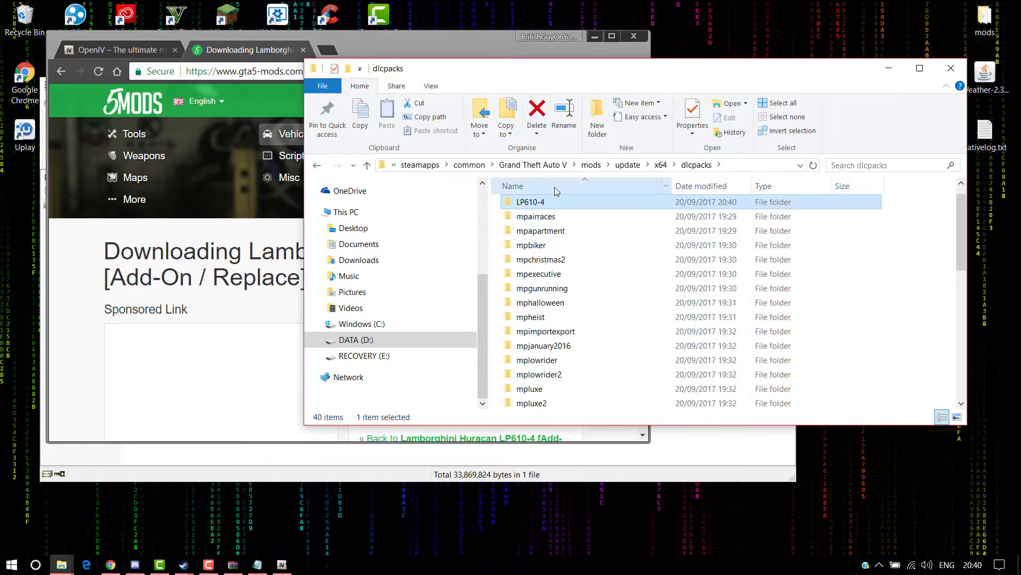
Minimise Chrome, open the LP610-4 folder and copy dlc.rpf into it from the Lamborghini archive.
{"action": "left_click", "coordinate": [606, 44]}
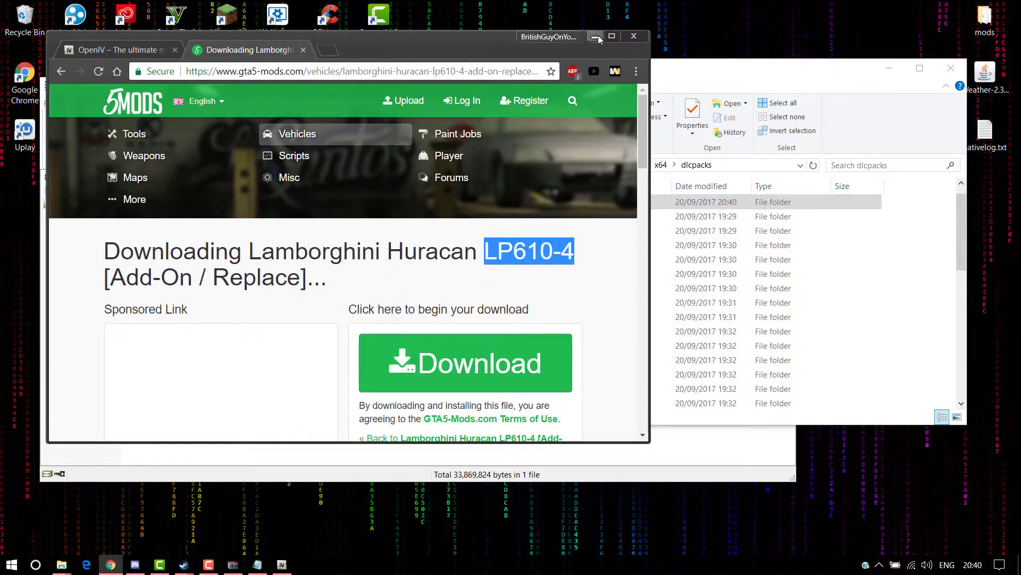
{"action": "left_click", "coordinate": [597, 36]}
{"action": "mouse_move", "coordinate": [601, 73]}
{"action": "left_mouse_down"}
{"action": "mouse_move", "coordinate": [545, 101]}
{"action": "mouse_move", "coordinate": [612, 69]}
{"action": "left_mouse_up"}
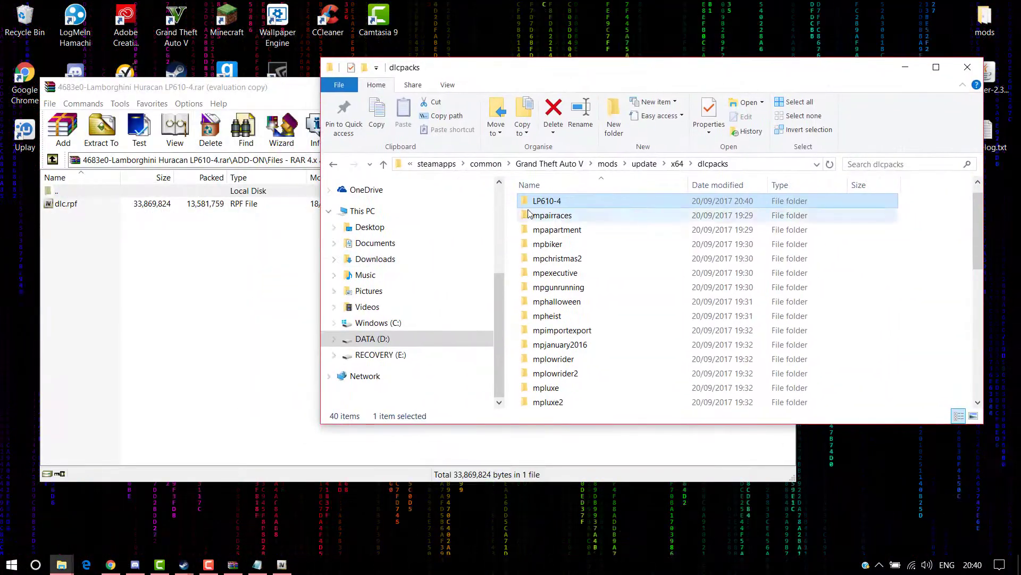
{"action": "double_click", "coordinate": [544, 201]}
{"action": "left_click", "coordinate": [74, 205]}
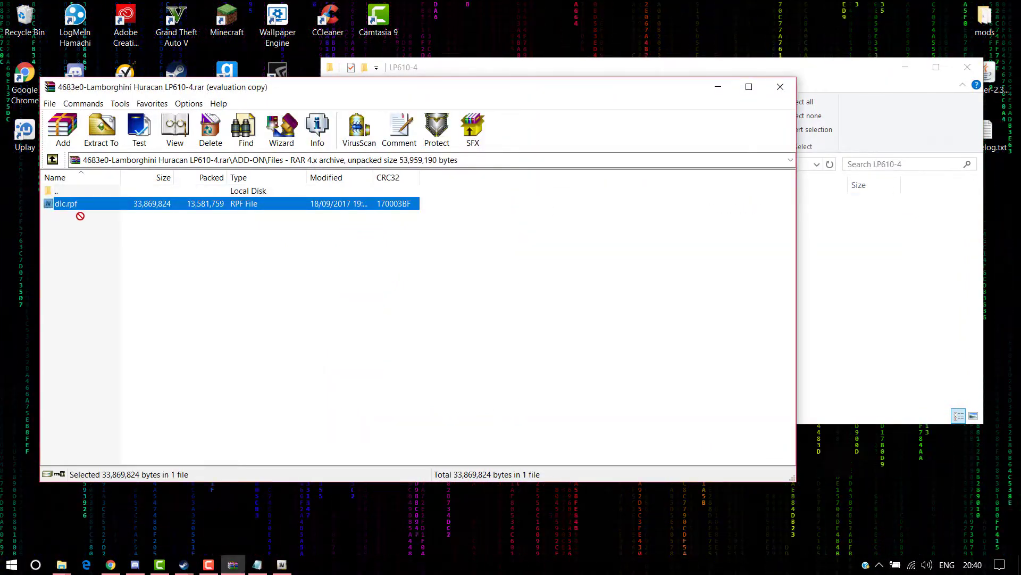
{"action": "left_click_drag", "start_coordinate": [70, 212], "coordinate": [901, 271]}
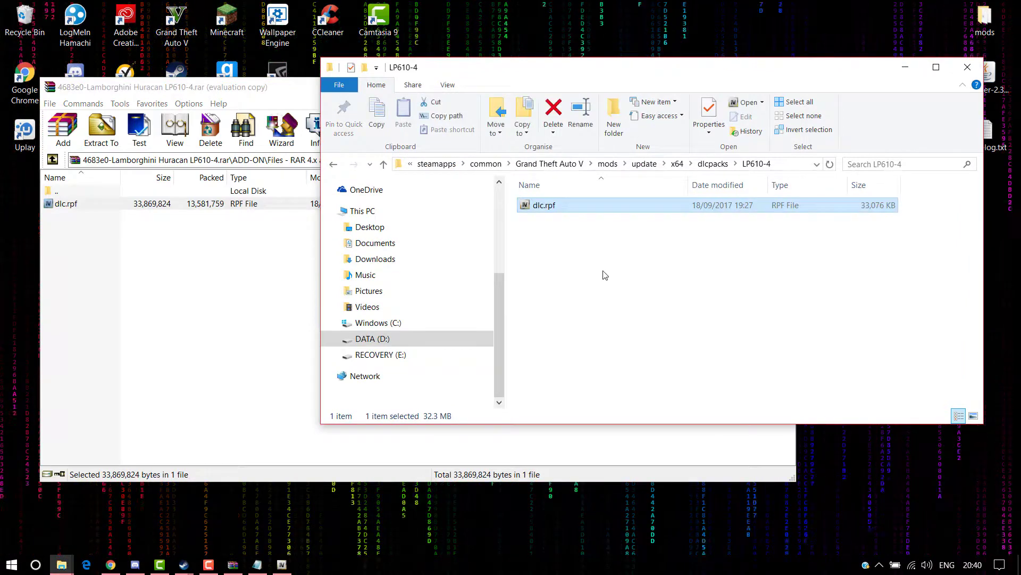
Deselect the copied dlc.rpf and close the Lamborghini archive window.
{"action": "left_click", "coordinate": [604, 274]}
{"action": "left_click_drag", "start_coordinate": [498, 68], "coordinate": [533, 43]}
{"action": "left_click", "coordinate": [579, 180]}
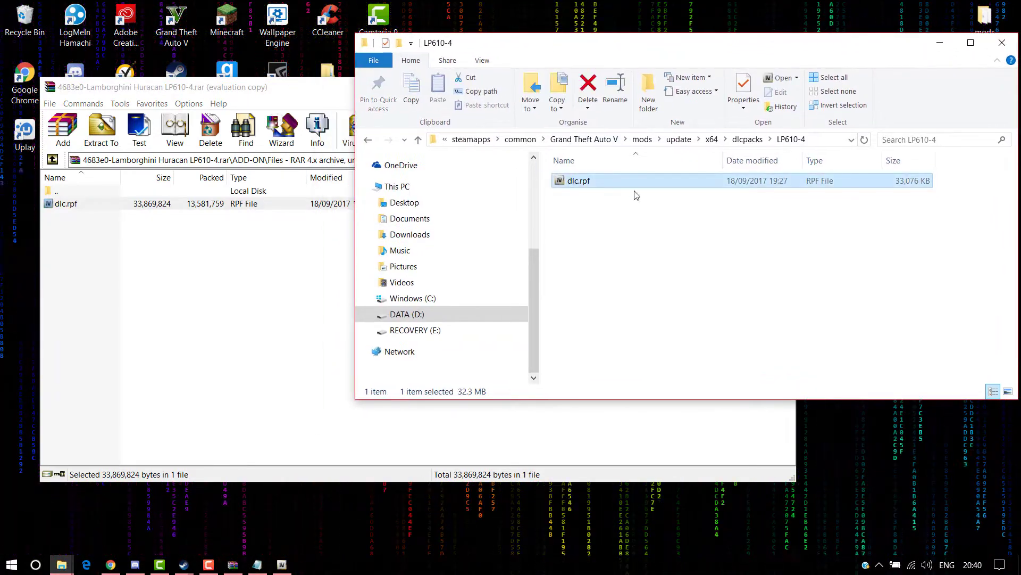
{"action": "left_click", "coordinate": [562, 201]}
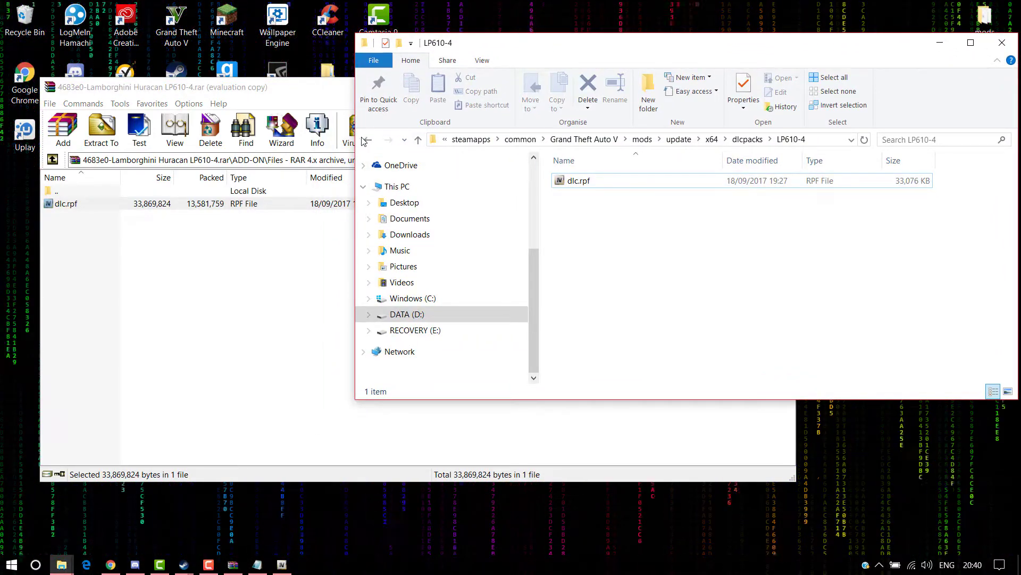
{"action": "left_click_drag", "start_coordinate": [225, 94], "coordinate": [178, 102]}
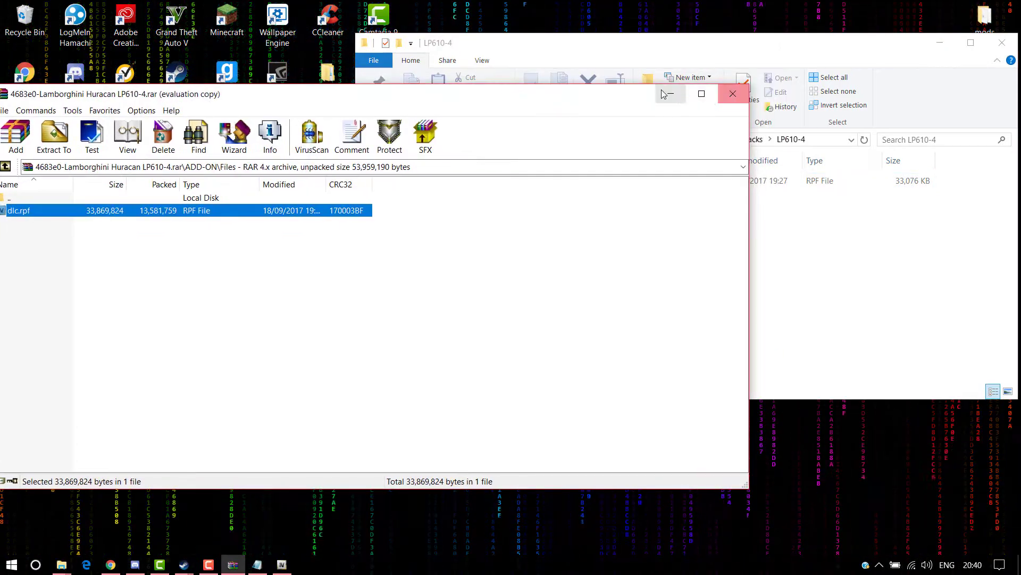
{"action": "left_click", "coordinate": [733, 94]}
Go back from the LP610-4 folder to the main Grand Theft Auto V folder.
{"action": "left_click", "coordinate": [368, 140]}
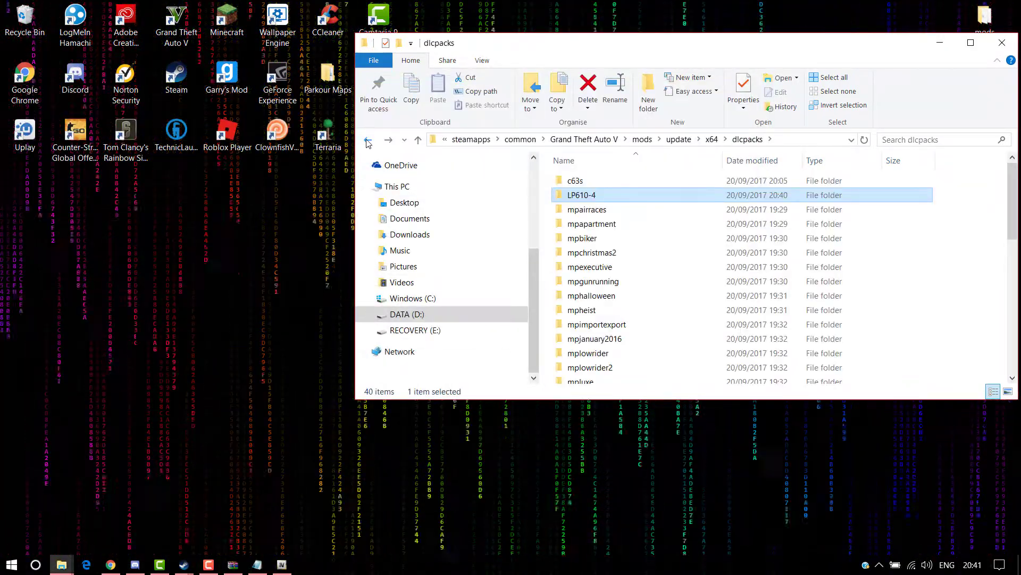
{"action": "left_click", "coordinate": [368, 140]}
{"action": "left_click", "coordinate": [368, 140]}
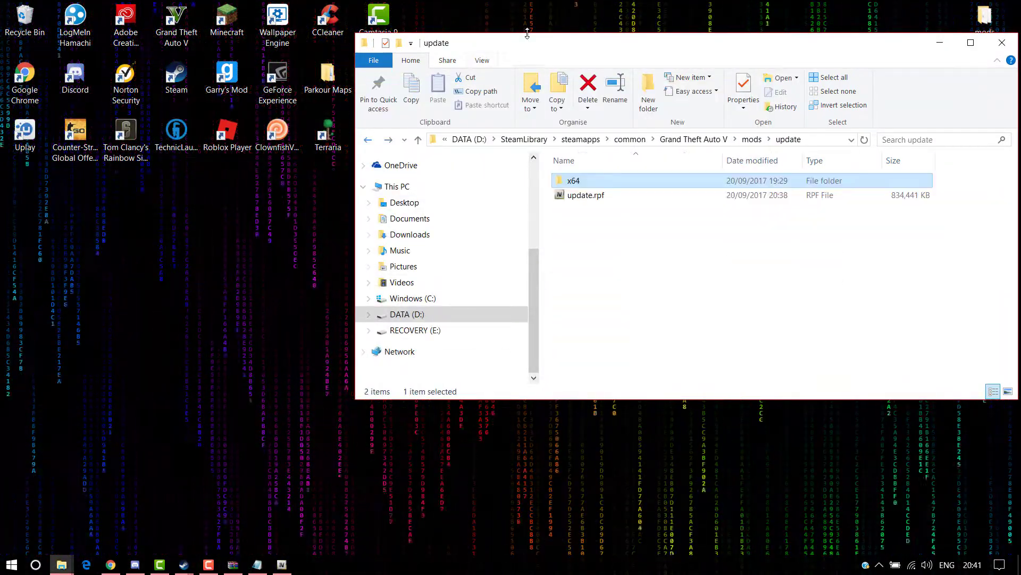
{"action": "left_click_drag", "start_coordinate": [383, 43], "coordinate": [203, 116]}
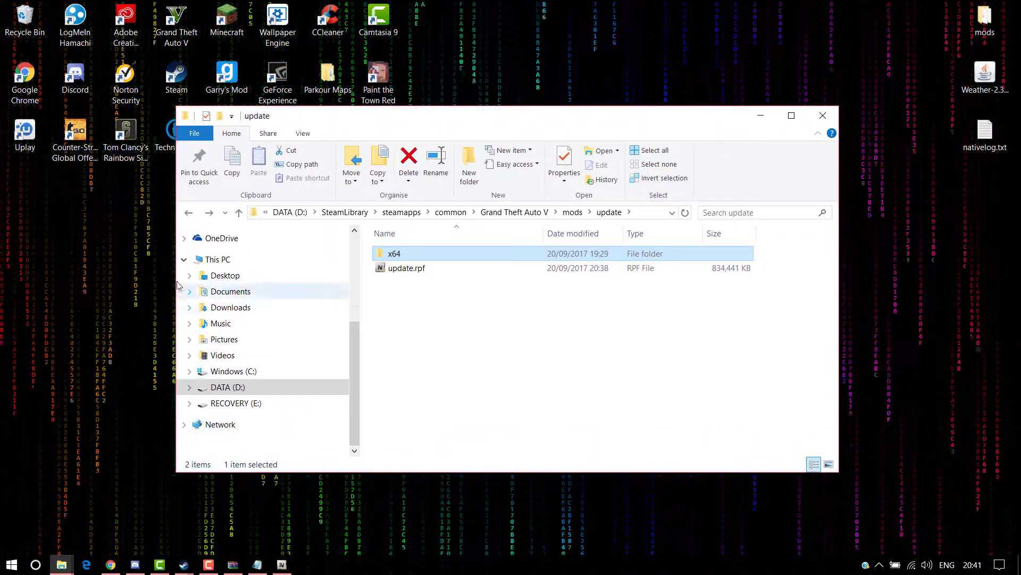
{"action": "left_click", "coordinate": [189, 214]}
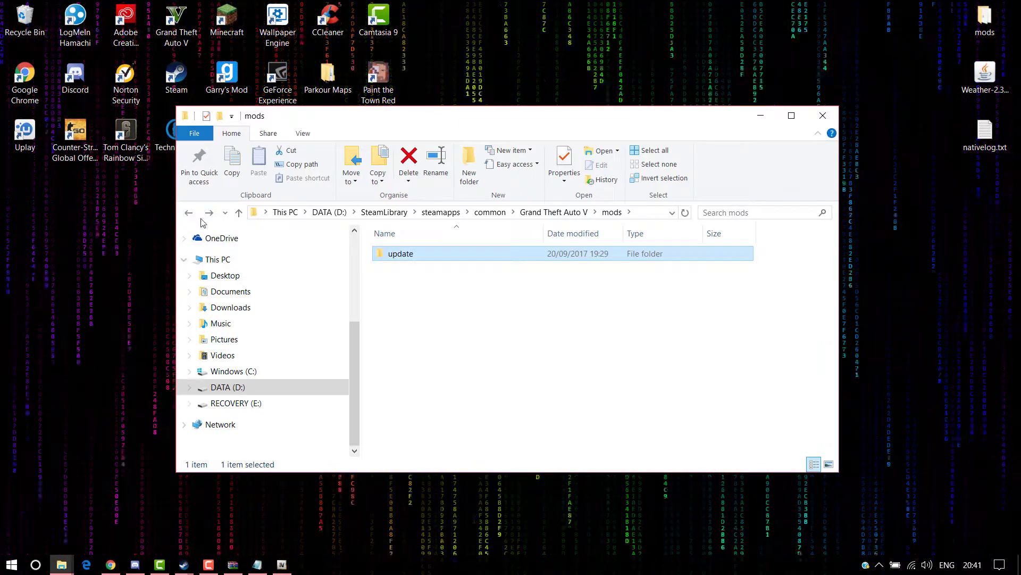
{"action": "left_click", "coordinate": [190, 214]}
Look through the Grand Theft Auto V folder for the mods and menyooStuff folders and the installed script files.
{"action": "scroll", "coordinate": [510, 345], "scroll_direction": "down", "scroll_amount": 9}
{"action": "scroll", "coordinate": [511, 345], "scroll_direction": "up", "scroll_amount": 5}
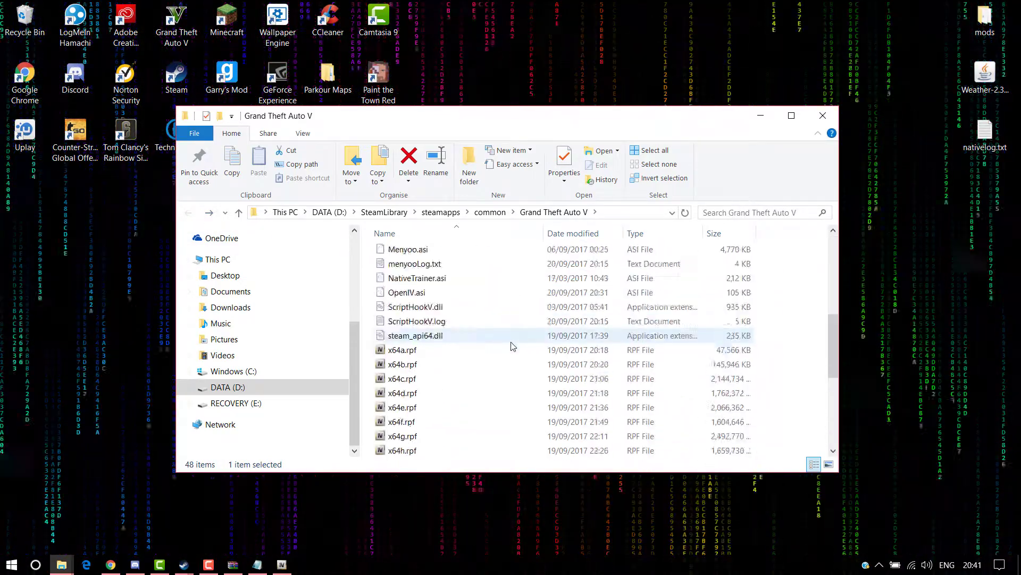
{"action": "scroll", "coordinate": [508, 346], "scroll_direction": "up", "scroll_amount": 3}
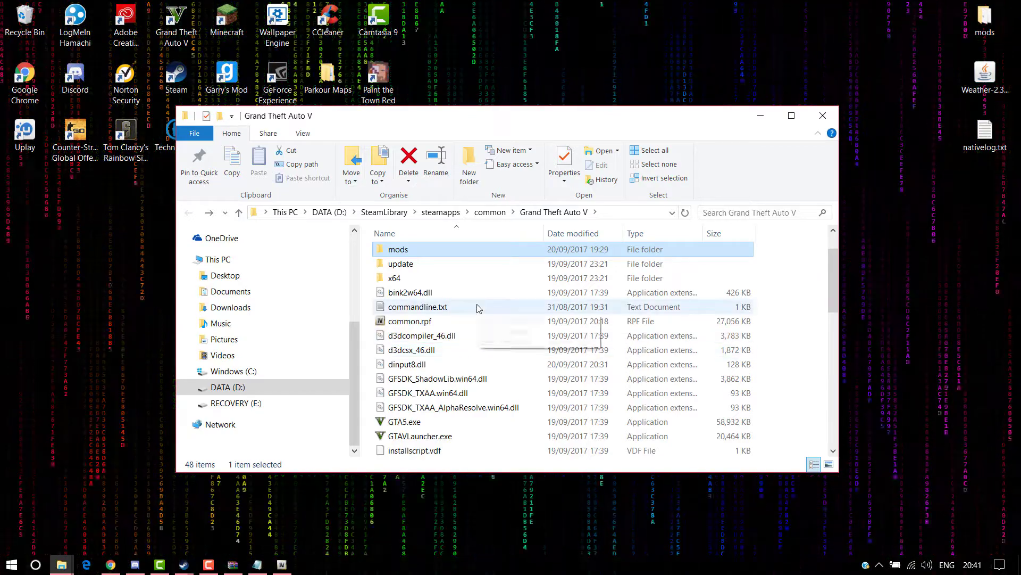
{"action": "scroll", "coordinate": [468, 309], "scroll_direction": "down", "scroll_amount": 1}
{"action": "scroll", "coordinate": [478, 319], "scroll_direction": "up", "scroll_amount": 2}
{"action": "left_click", "coordinate": [441, 282]}
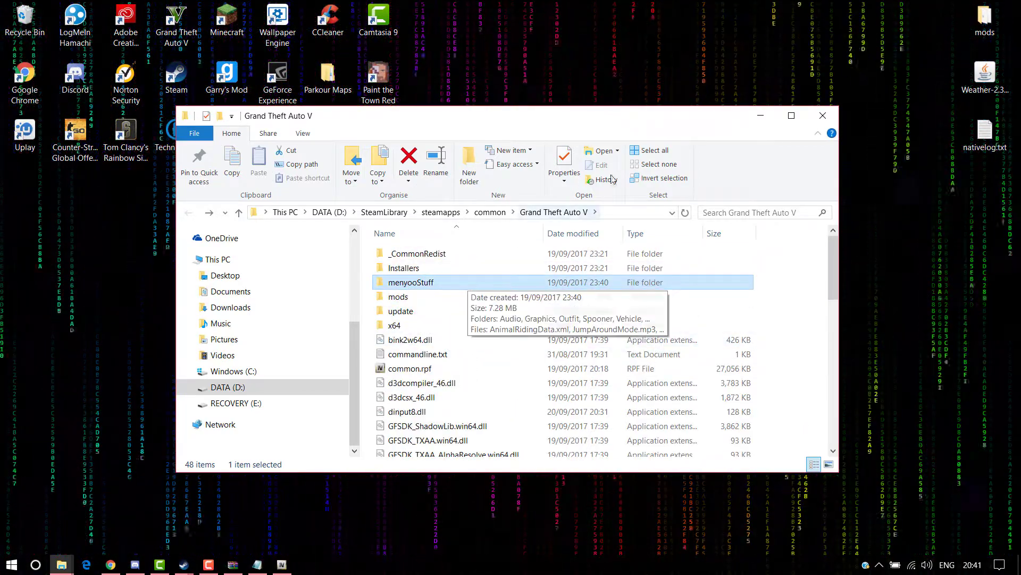
{"action": "left_click_drag", "start_coordinate": [588, 97], "coordinate": [554, 187]}
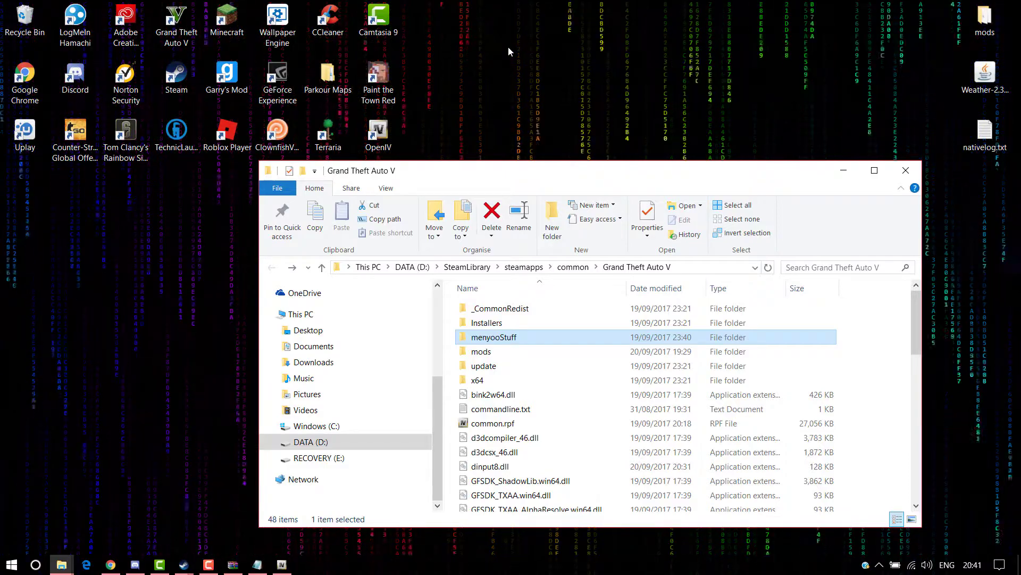
{"action": "left_click_drag", "start_coordinate": [630, 176], "coordinate": [567, 131]}
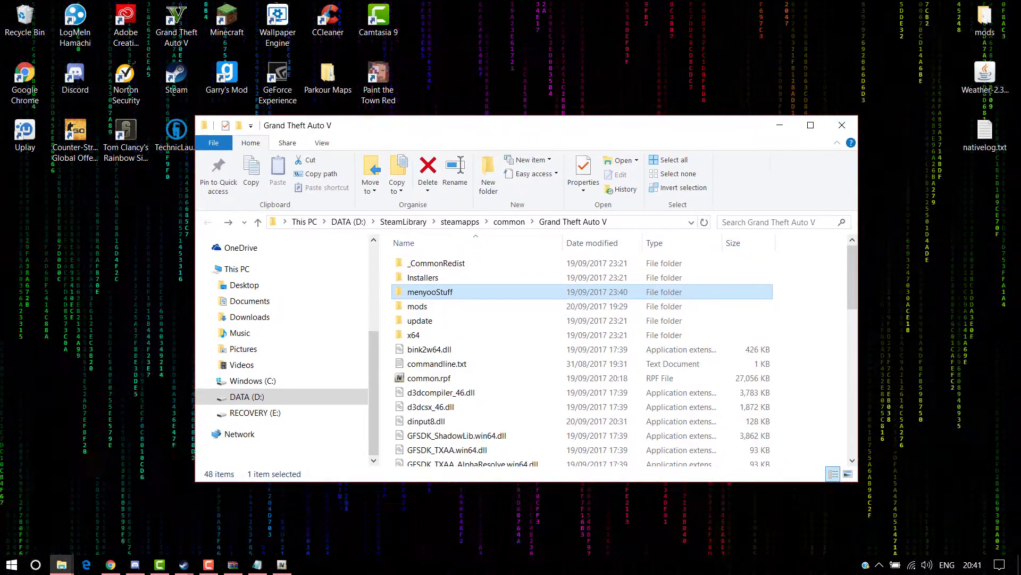
Review the required and optional mod links in INSTRUCTION.txt, highlighting the first link for update.rpf / common / data.
{"action": "left_click", "coordinate": [216, 565]}
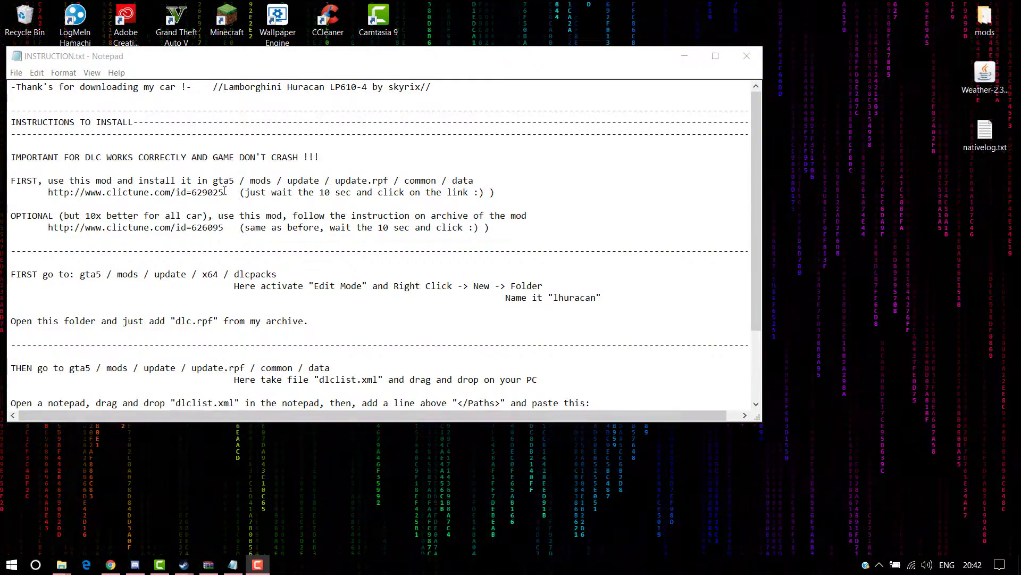
{"action": "left_click_drag", "start_coordinate": [11, 179], "coordinate": [469, 229]}
{"action": "left_click_drag", "start_coordinate": [350, 209], "coordinate": [488, 227]}
{"action": "left_click", "coordinate": [117, 192]}
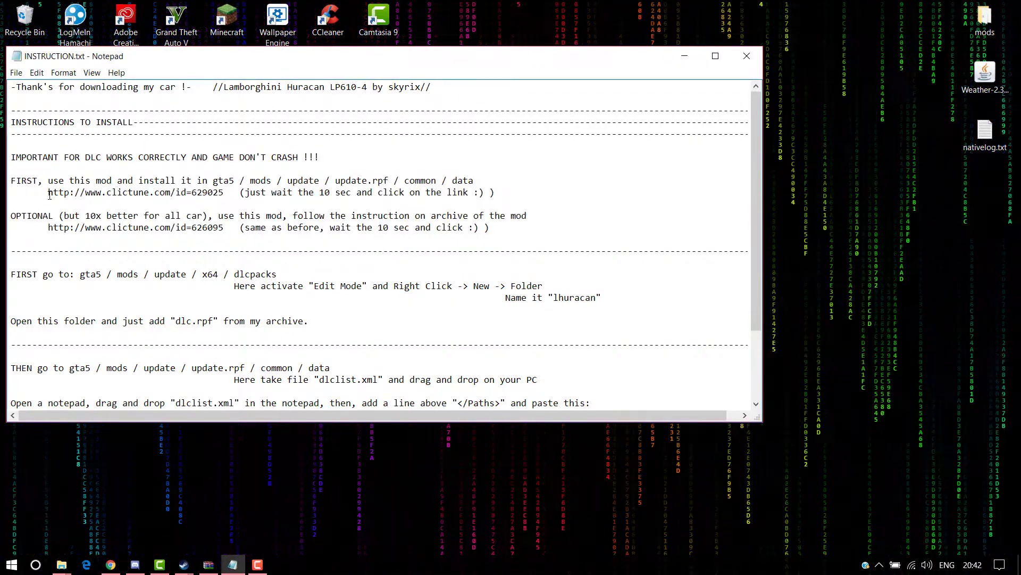
{"action": "left_click_drag", "start_coordinate": [50, 195], "coordinate": [223, 191]}
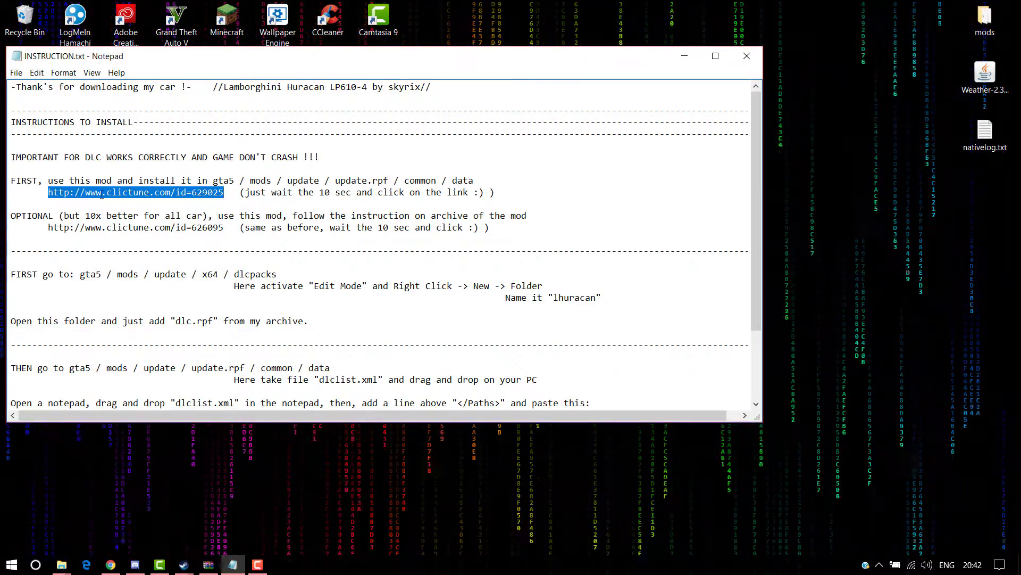
{"action": "left_click", "coordinate": [120, 192]}
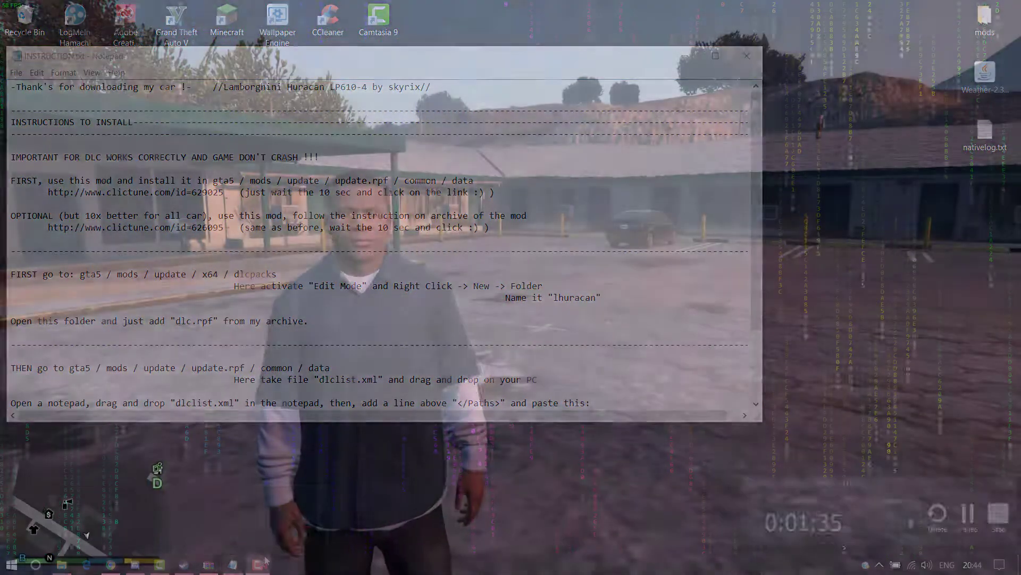
Open the Menyoo trainer in Grand Theft Auto V and enter its Vehicle Options.
{"action": "key", "text": "s"}
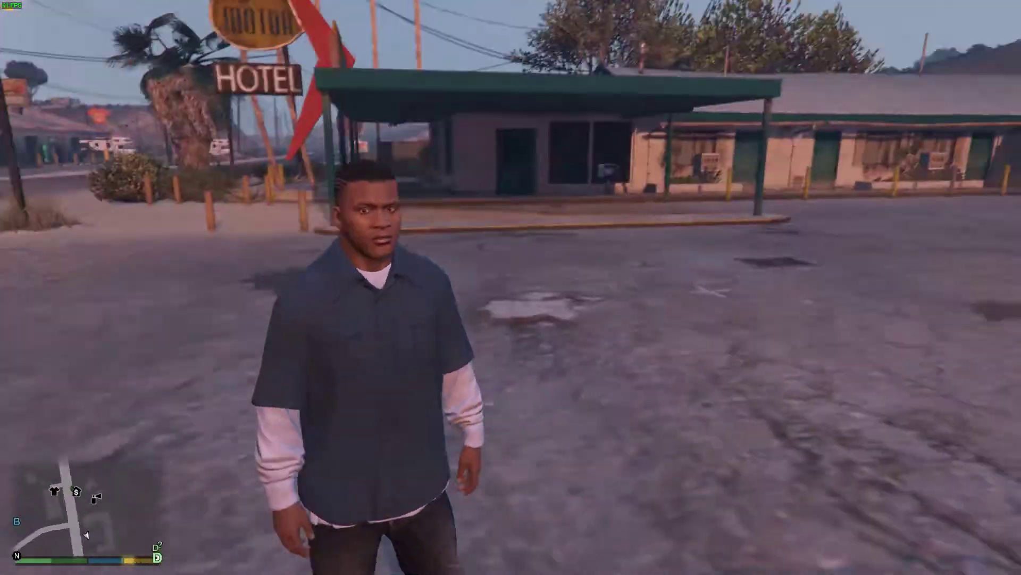
{"action": "key", "text": "s"}
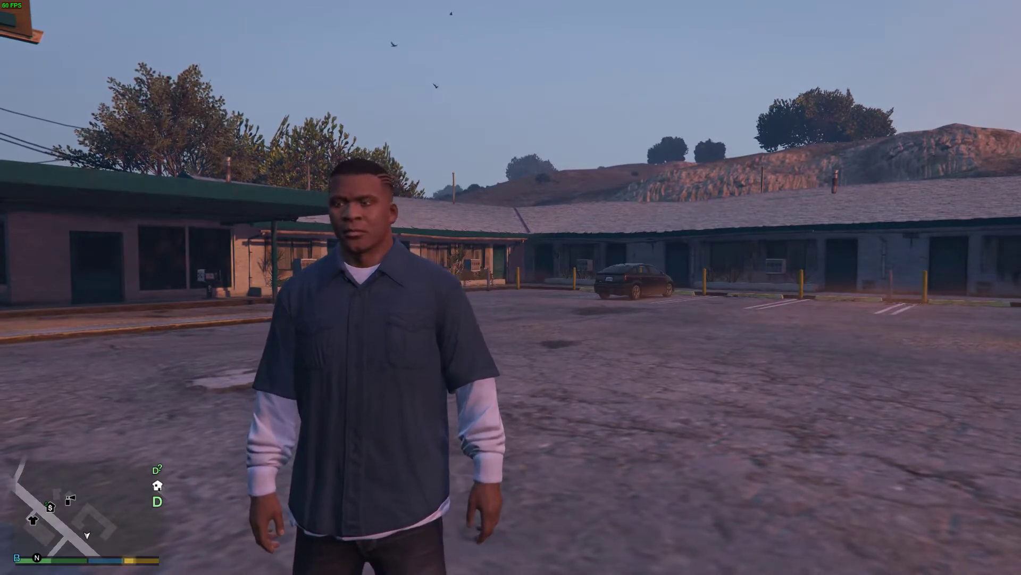
{"action": "key", "text": "F8"}
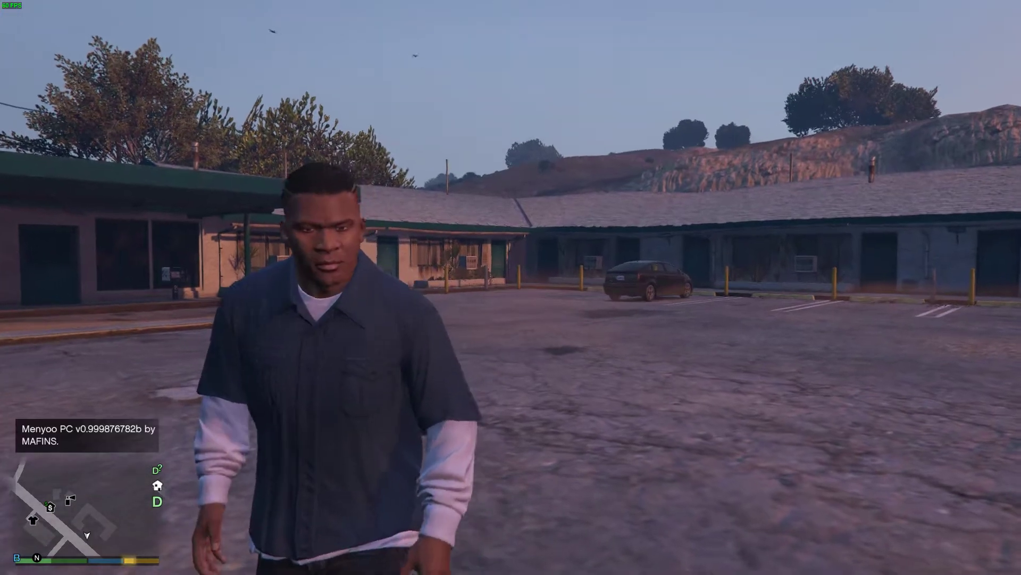
{"action": "key", "text": "F8"}
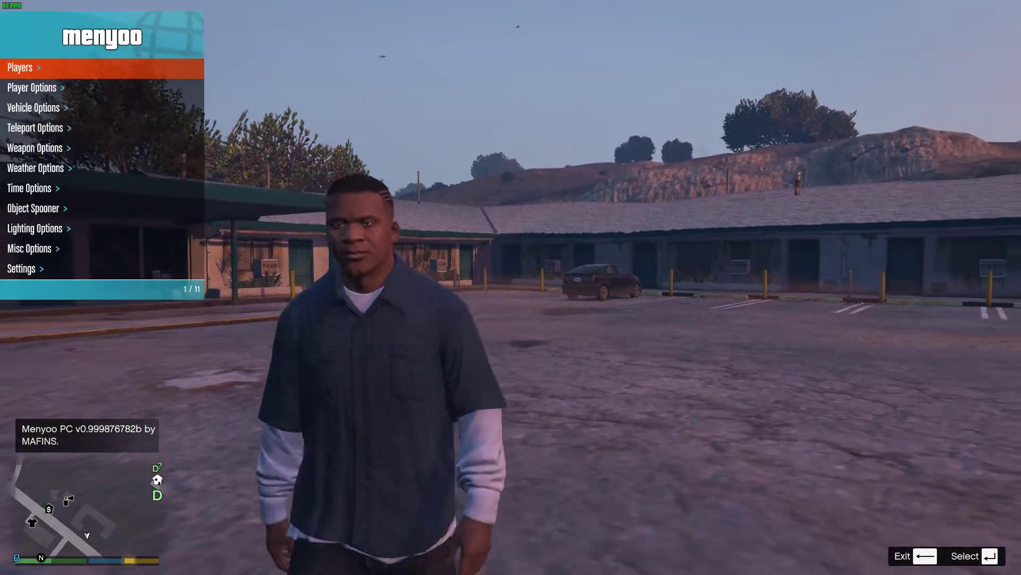
{"action": "key", "text": "Down"}
{"action": "key", "text": "Down"}
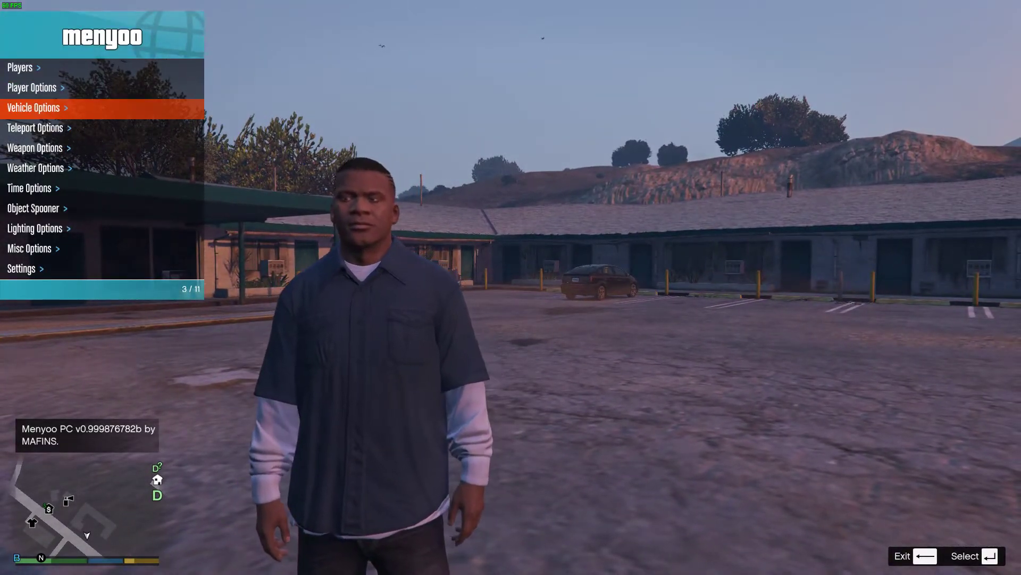
{"action": "key", "text": "Return"}
Spawn the add-on Mercedes through the Vehicle Spawner's Input Model option by entering its model name.
{"action": "key", "text": "Down"}
{"action": "key", "text": "Down"}
{"action": "key", "text": "Up"}
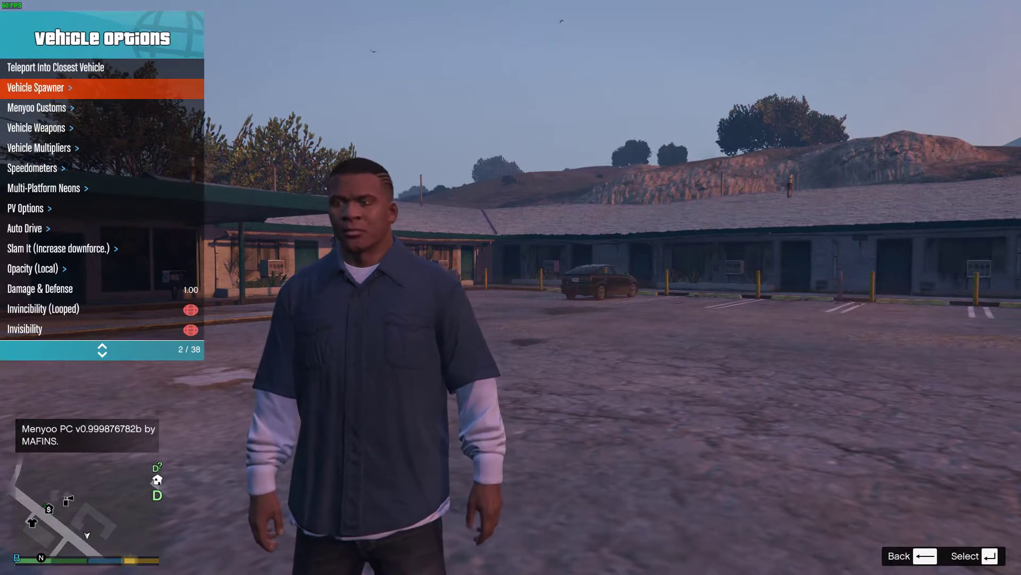
{"action": "key", "text": "Return"}
{"action": "key", "text": "Up"}
{"action": "key", "text": "Return"}
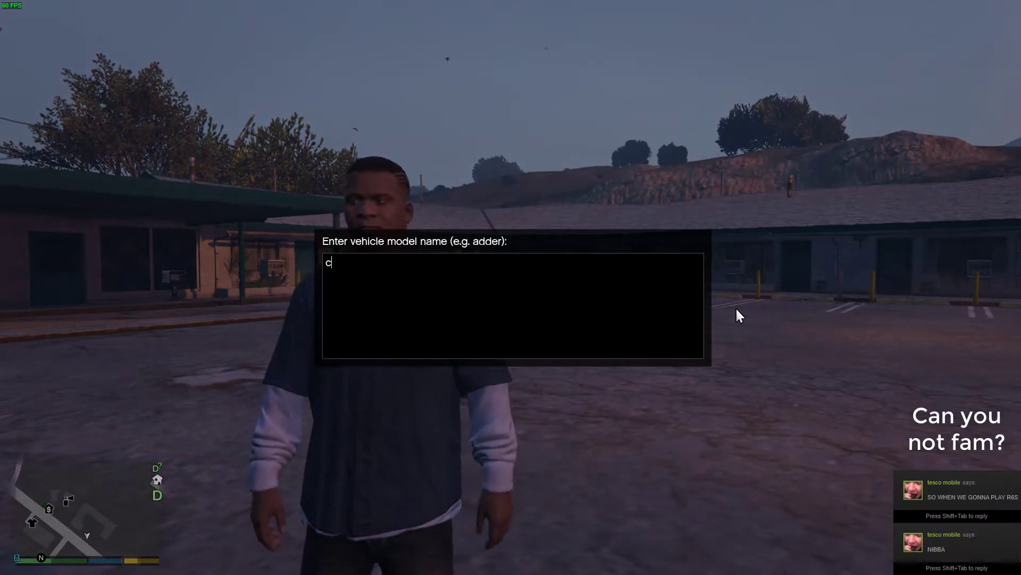
{"action": "key", "text": "BackSpace"}
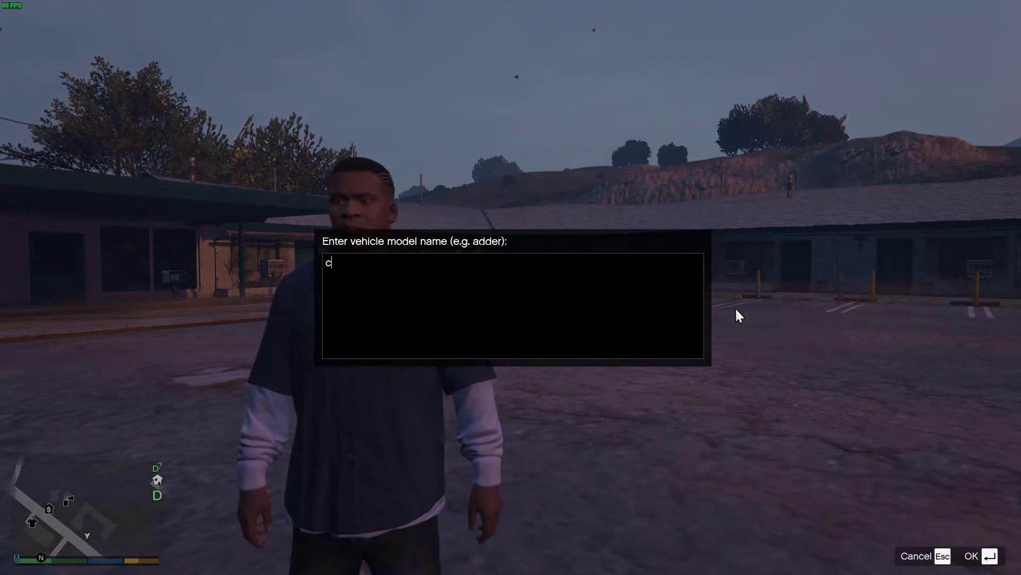
{"action": "key", "text": "Return"}
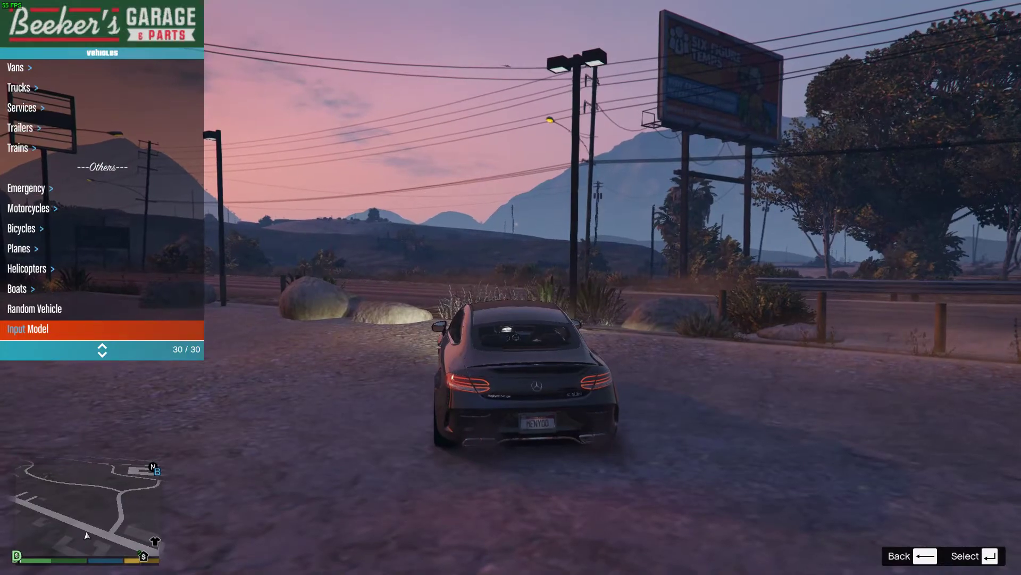
Back out of the Vehicle Spawner and close the Menyoo trainer.
{"action": "key", "text": "BackSpace"}
{"action": "key", "text": "BackSpace"}
{"action": "key", "text": "BackSpace"}
Turn the spawned car around and drive it out of the motel car park onto the road.
{"action": "key", "text": "s"}
{"action": "key", "text": "a"}
{"action": "key", "text": "w"}
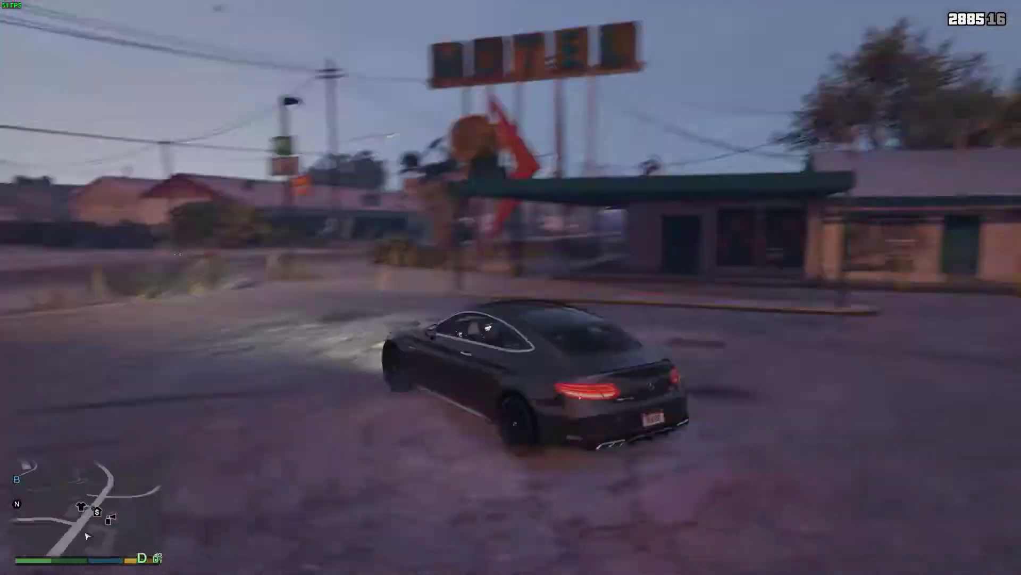
{"action": "key", "text": "d"}
{"action": "key", "text": "w"}
{"action": "key", "text": "d"}
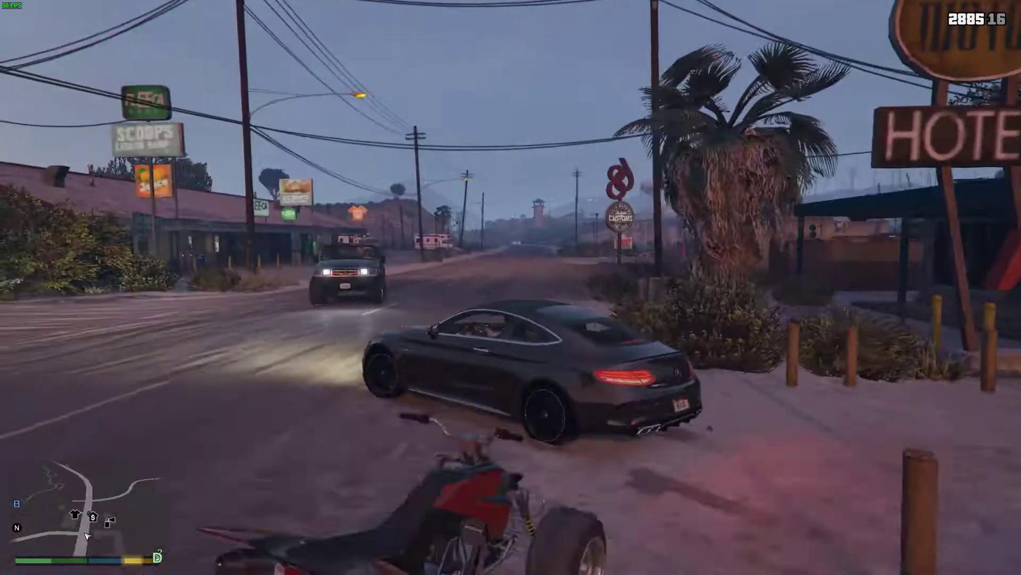
{"action": "key", "text": "w"}
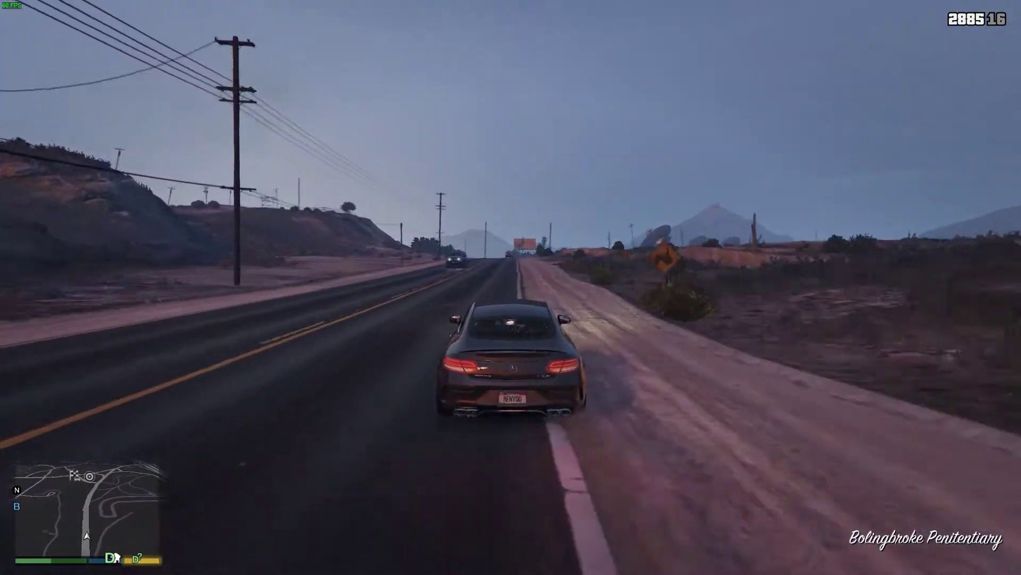
{"action": "key", "text": "d"}
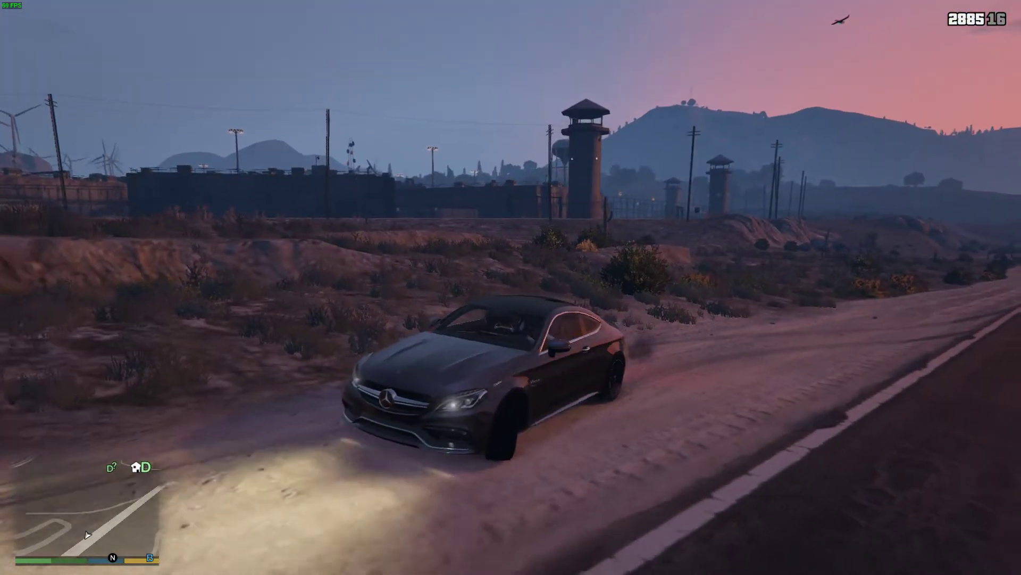
{"action": "key", "text": "v"}
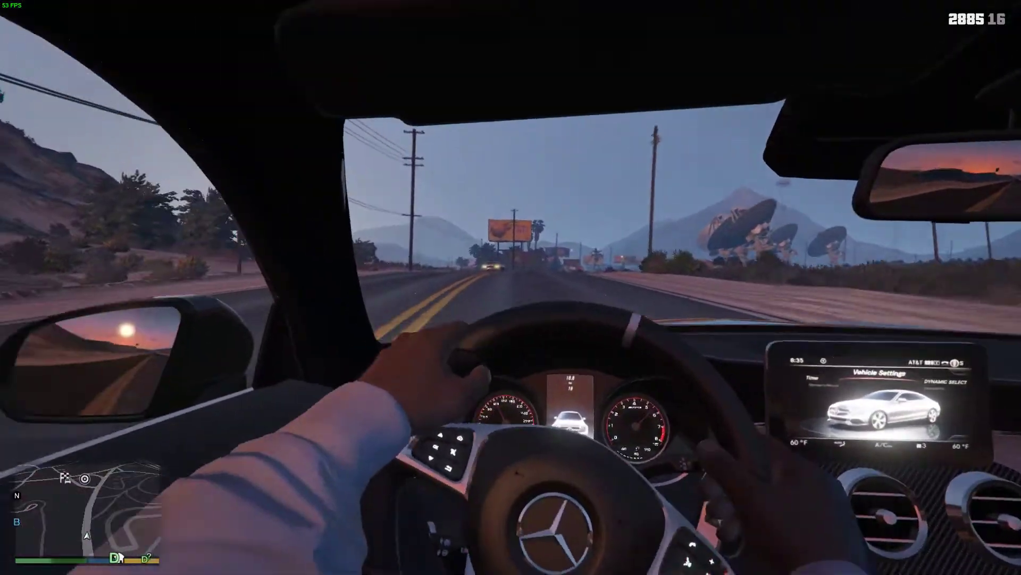
{"action": "key", "text": "v"}
{"action": "key", "text": "a"}
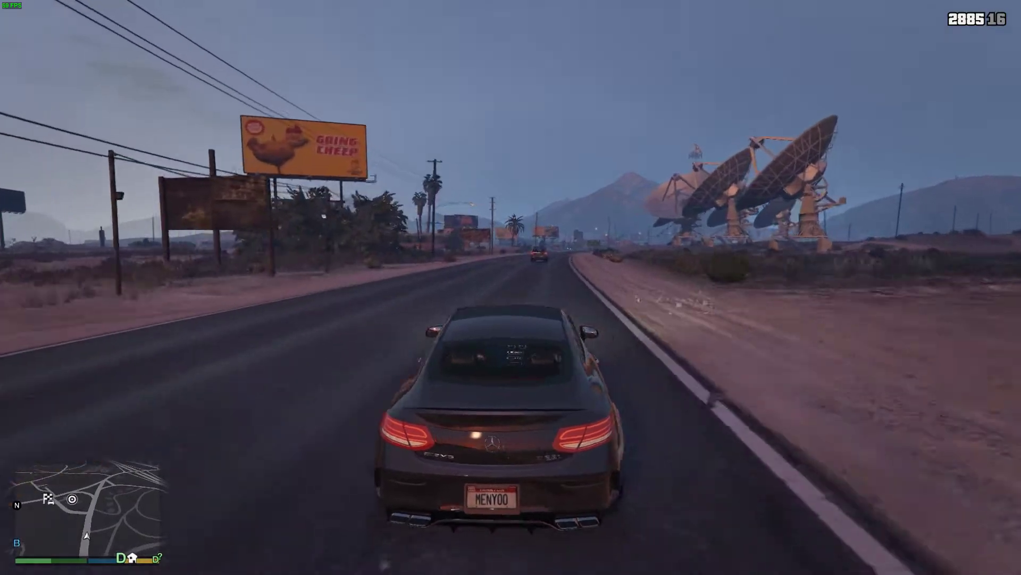
{"action": "key", "text": "d"}
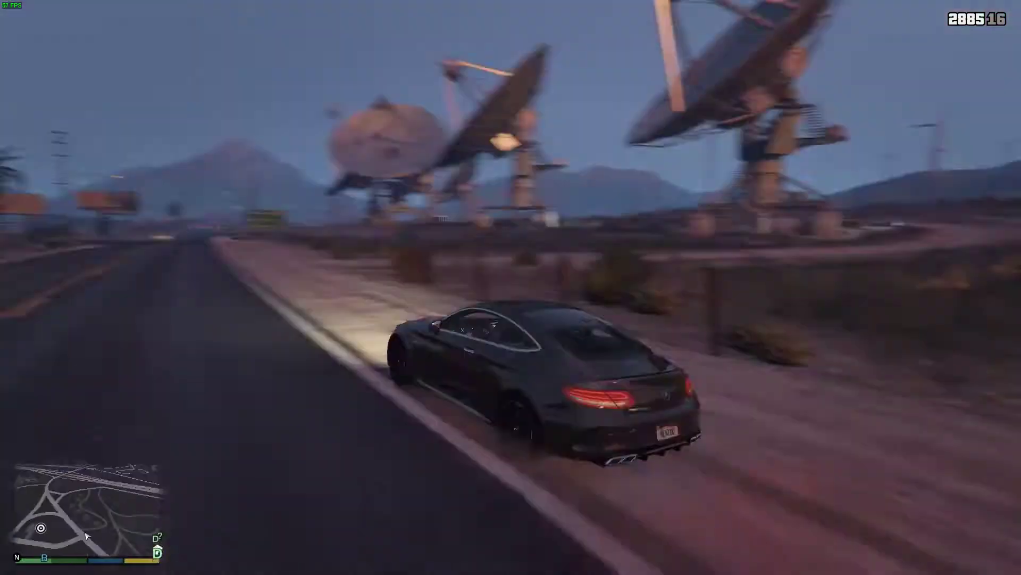
{"action": "key", "text": "a"}
{"action": "key", "text": "d"}
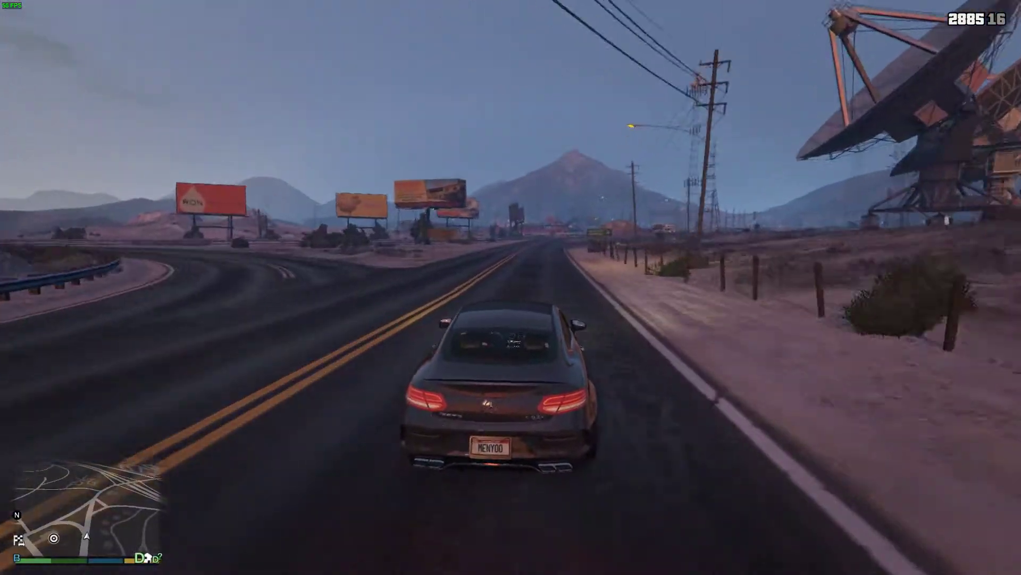
{"action": "key", "text": "a"}
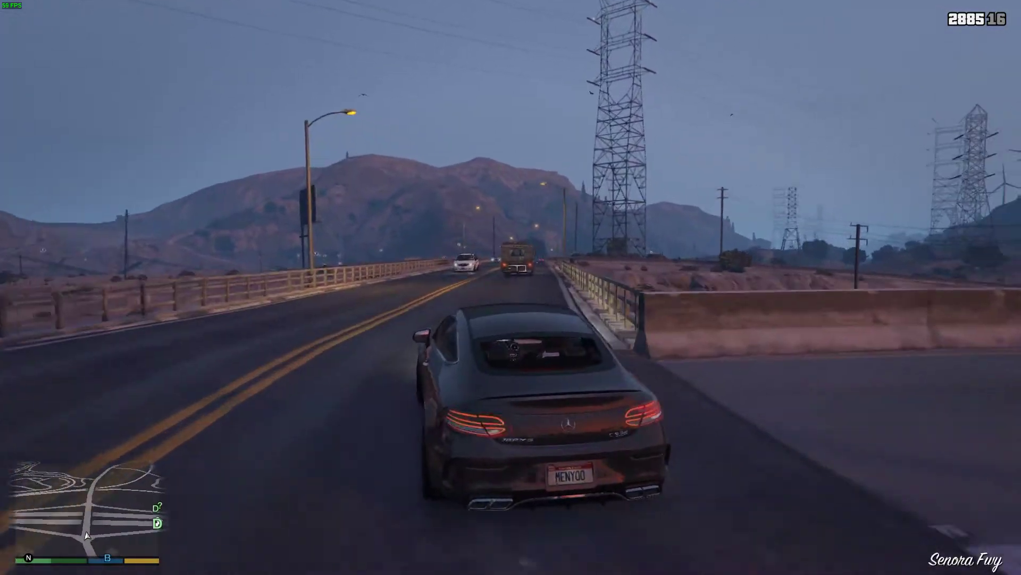
{"action": "key", "text": "d"}
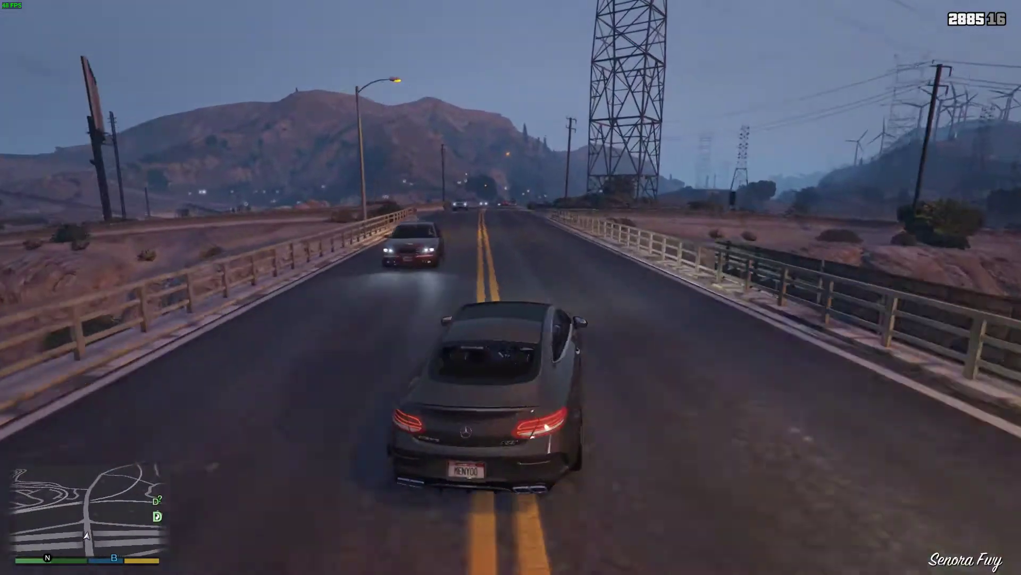
{"action": "key", "text": "d"}
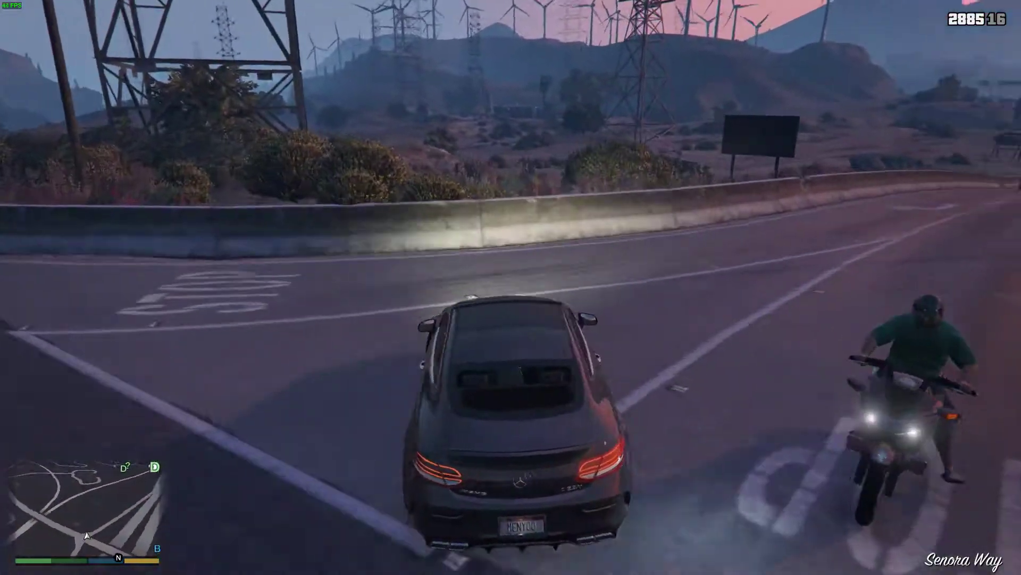
{"action": "key", "text": "a"}
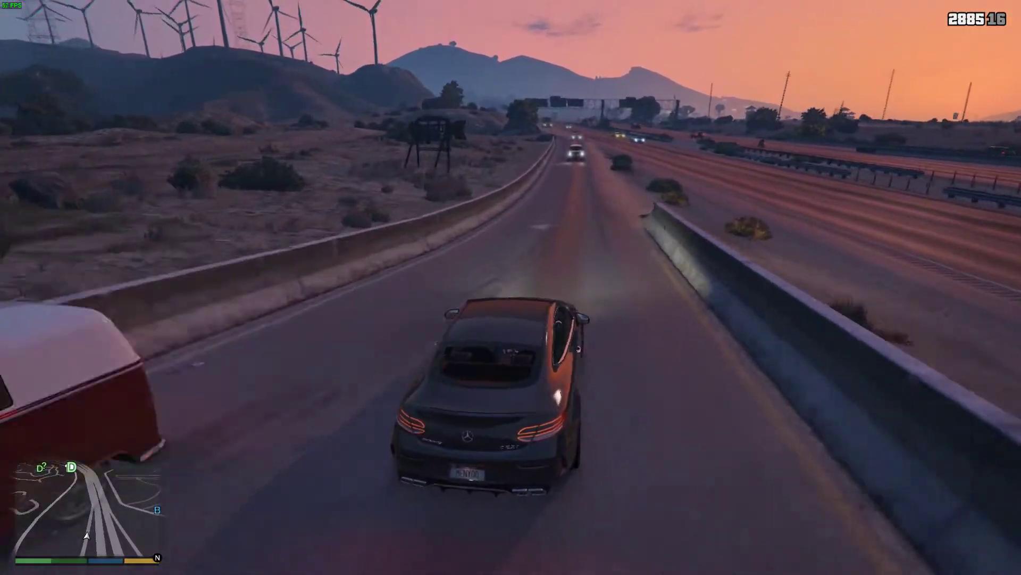
{"action": "key", "text": "d"}
{"action": "key", "text": "d"}
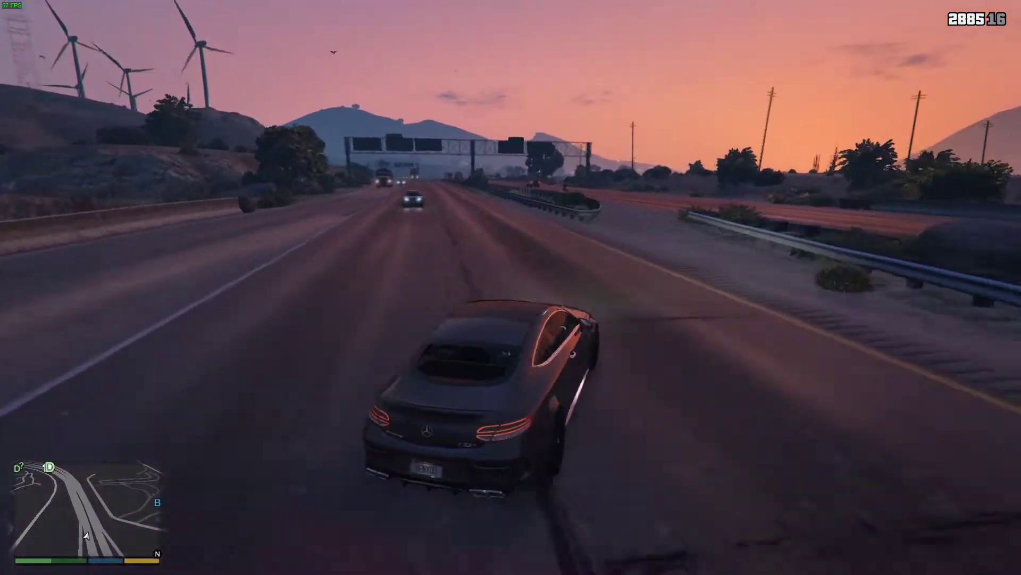
{"action": "key", "text": "a"}
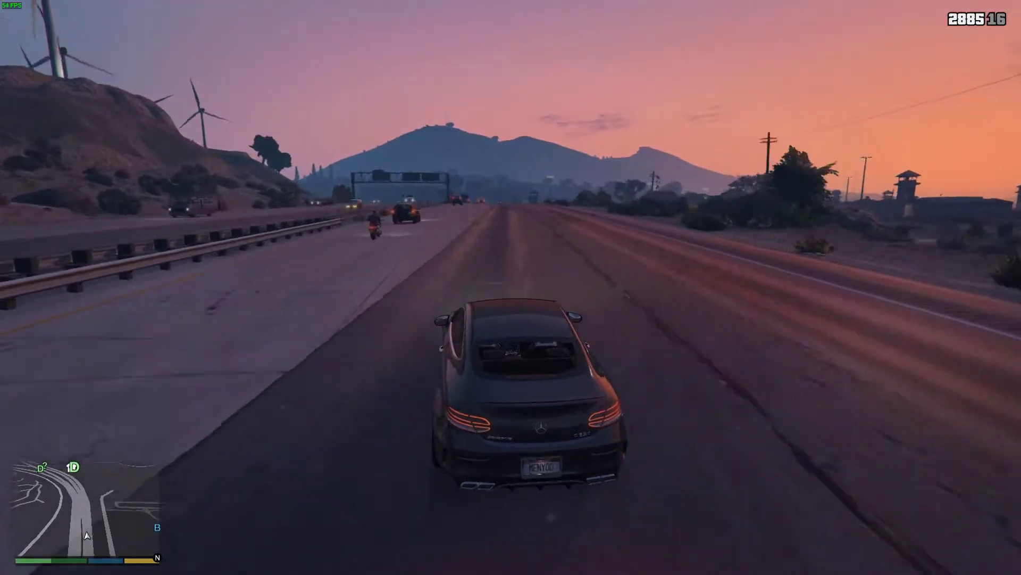
{"action": "key", "text": "a"}
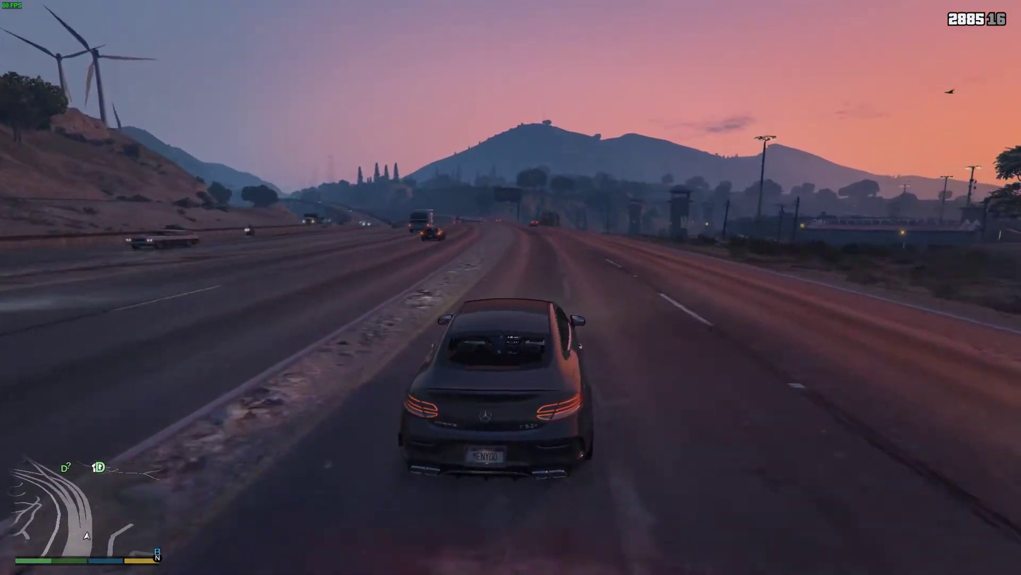
{"action": "key", "text": "a"}
{"action": "key", "text": "d"}
{"action": "key", "text": "d"}
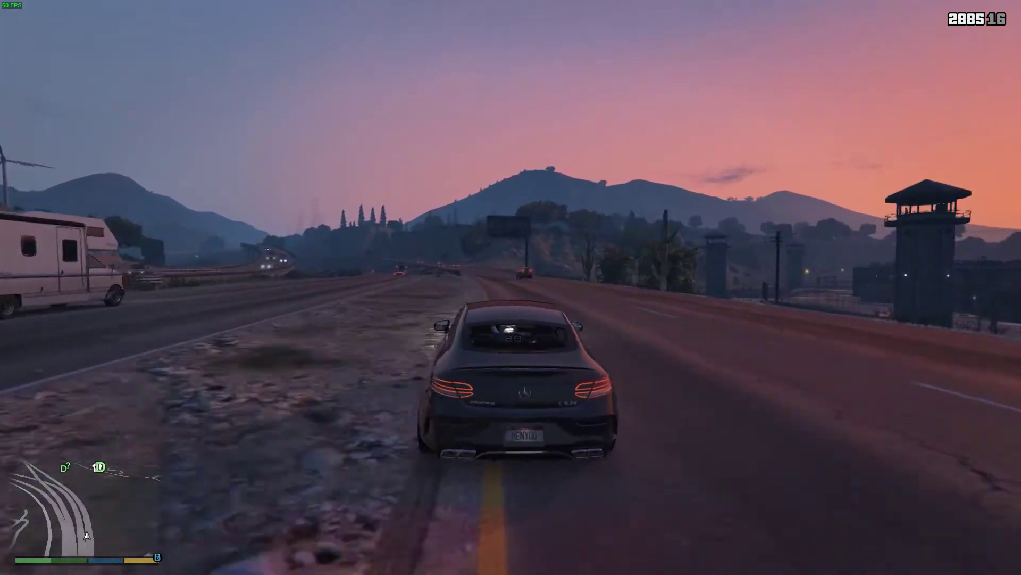
{"action": "key", "text": "d"}
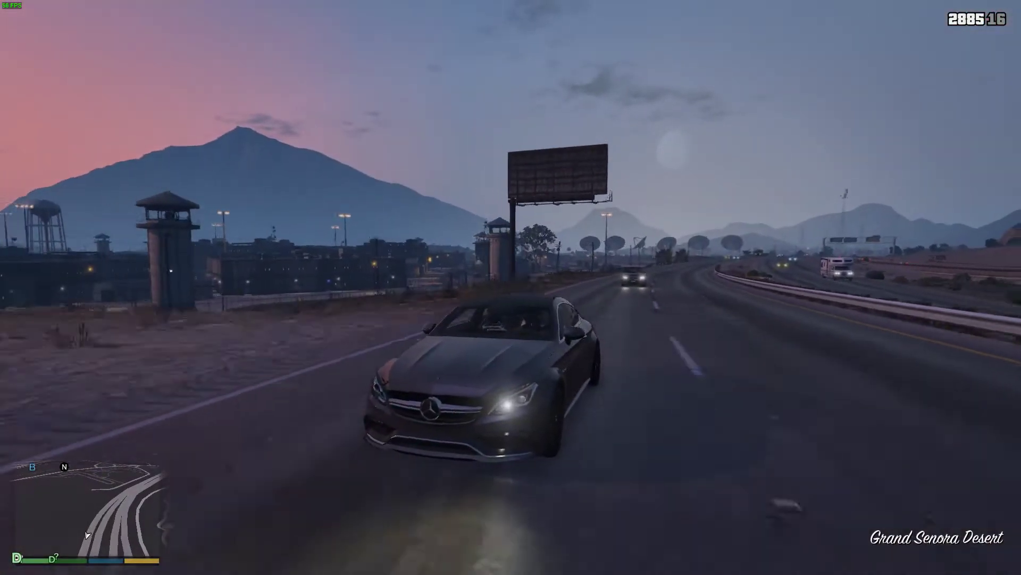
{"action": "key", "text": "s"}
{"action": "key", "text": "a"}
{"action": "key", "text": "a"}
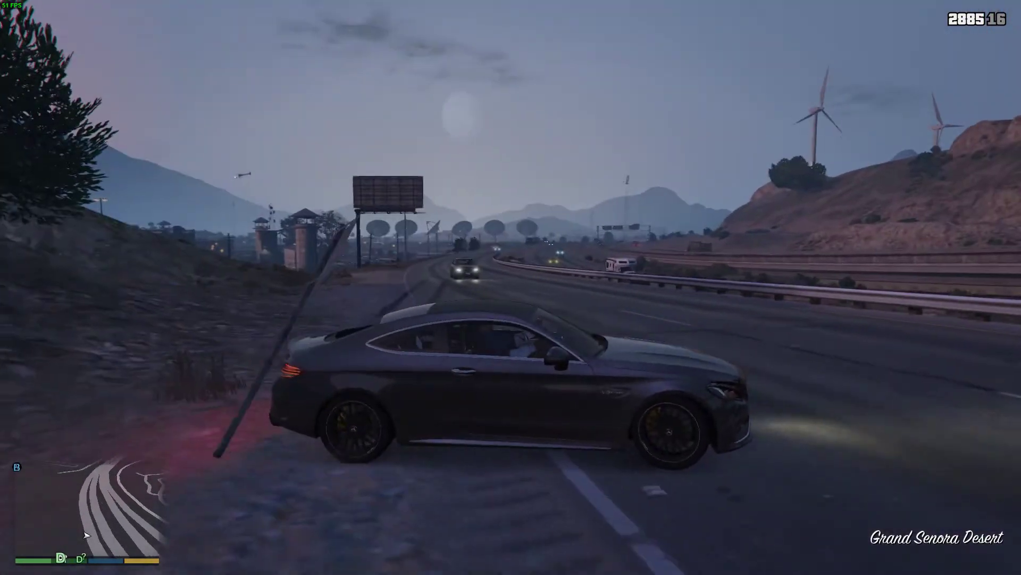